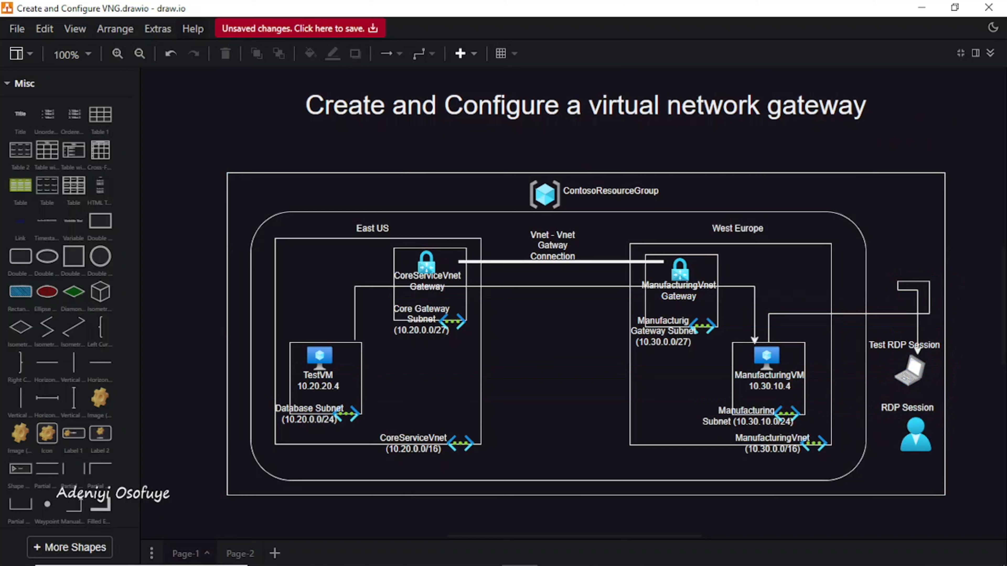
Step: Switch the draw.io interface to the Light appearance
click(157, 29)
mouse_move(189, 78)
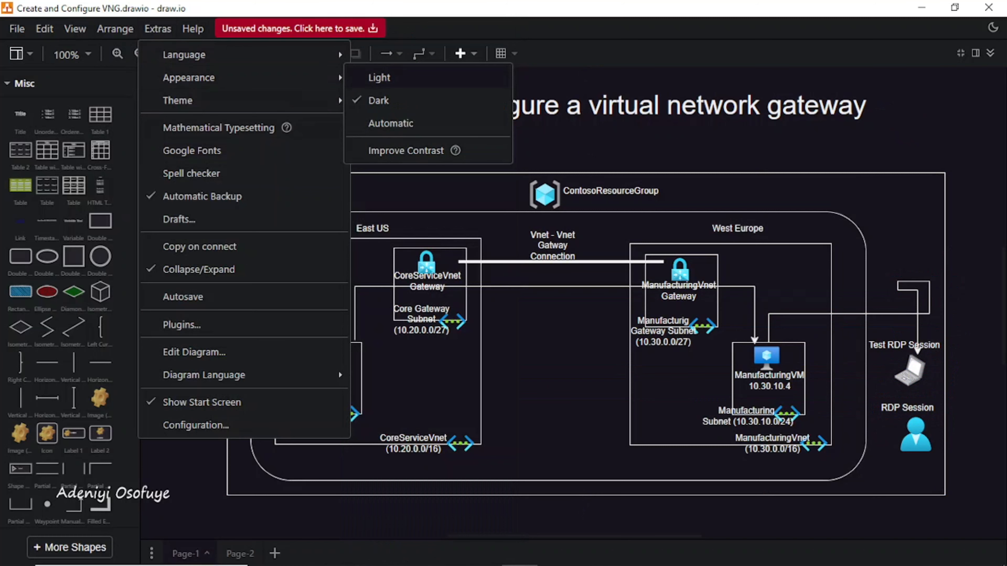
click(379, 77)
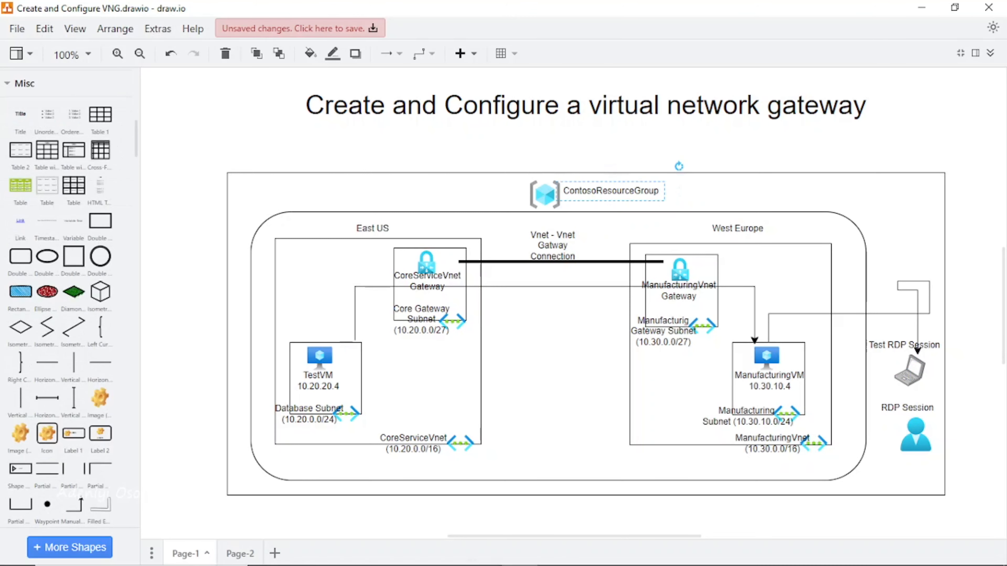
Step: Replace the ContosoResourceGroup label with your own resource group name
double_click(610, 191)
text(Ad)
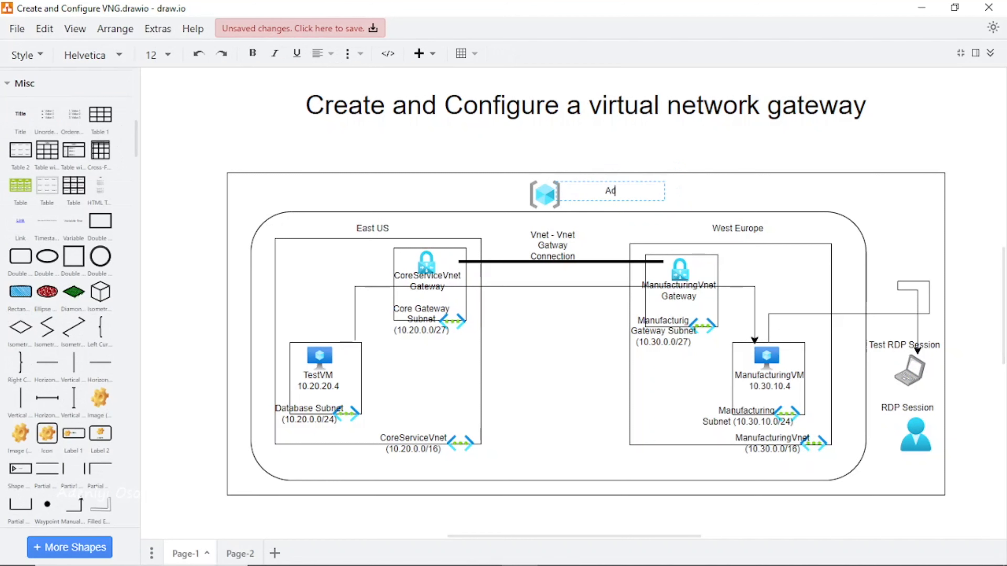
text(eniyiResourceGroup)
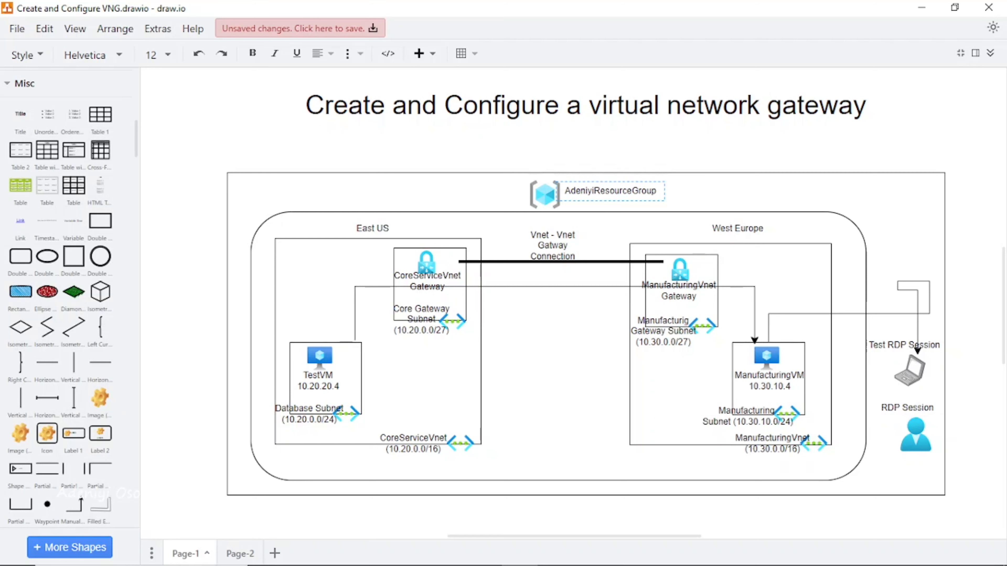
click(690, 149)
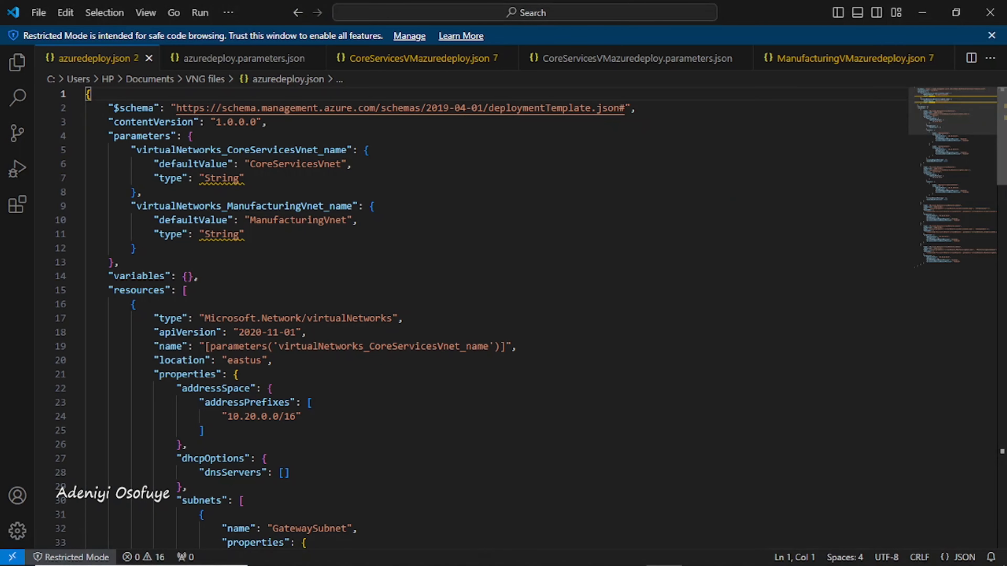
Step: Scroll through the azuredeploy.json network template in VS Code to review it
scroll(475, 317, down, 10)
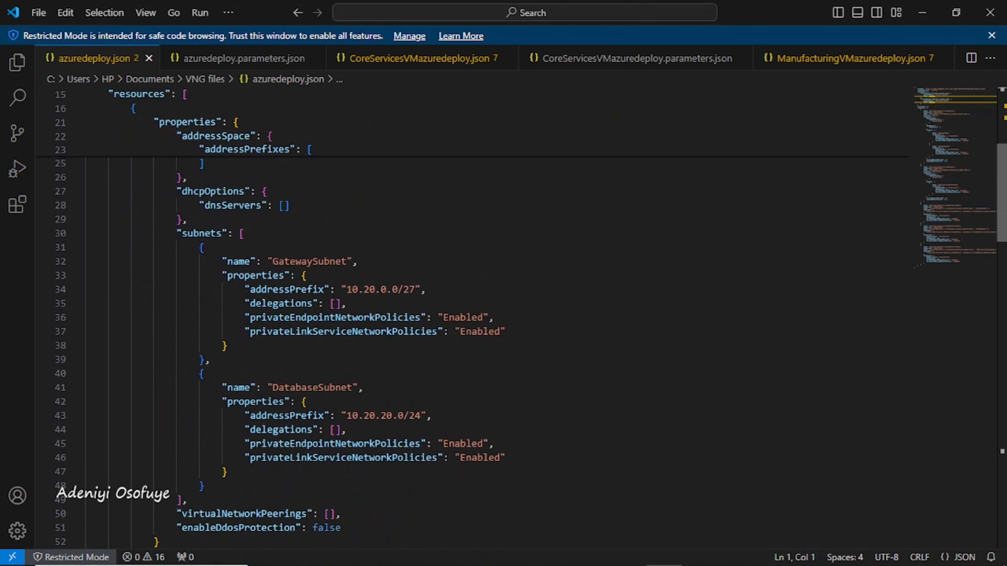
scroll(475, 317, up, 10)
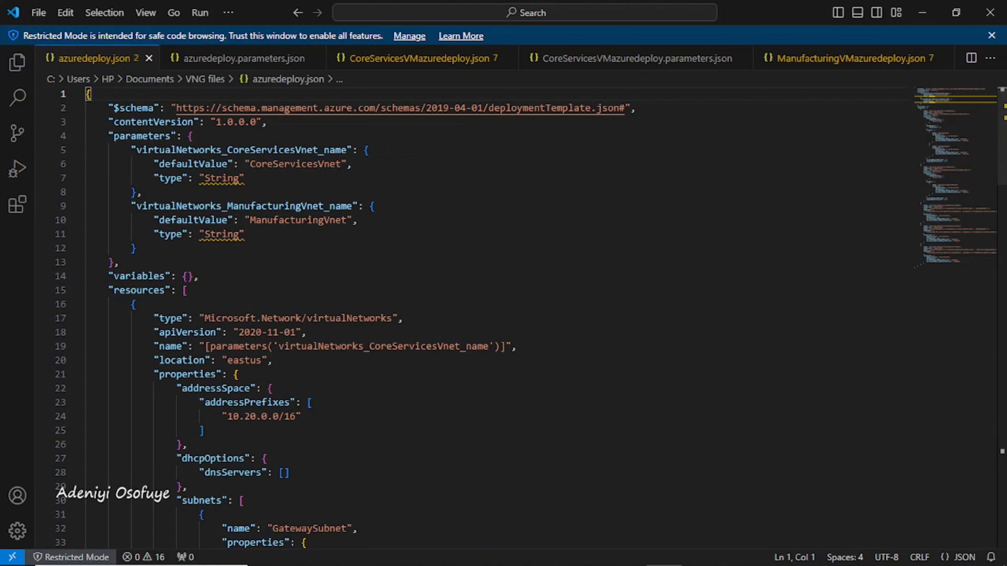
scroll(476, 318, down, 4)
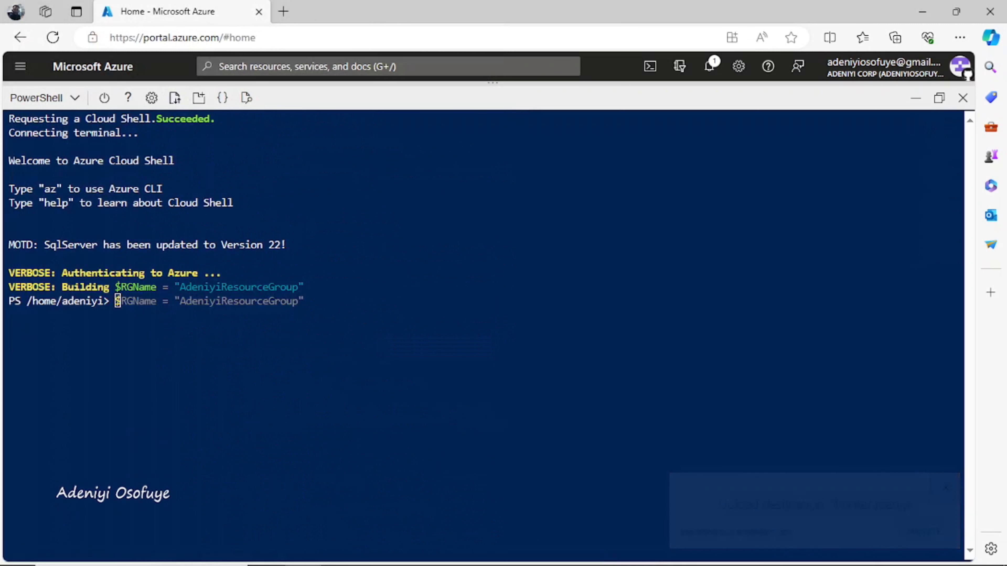
Step: Create the resource group in eastus with the suggested New-AzResourceGroup command
text(n)
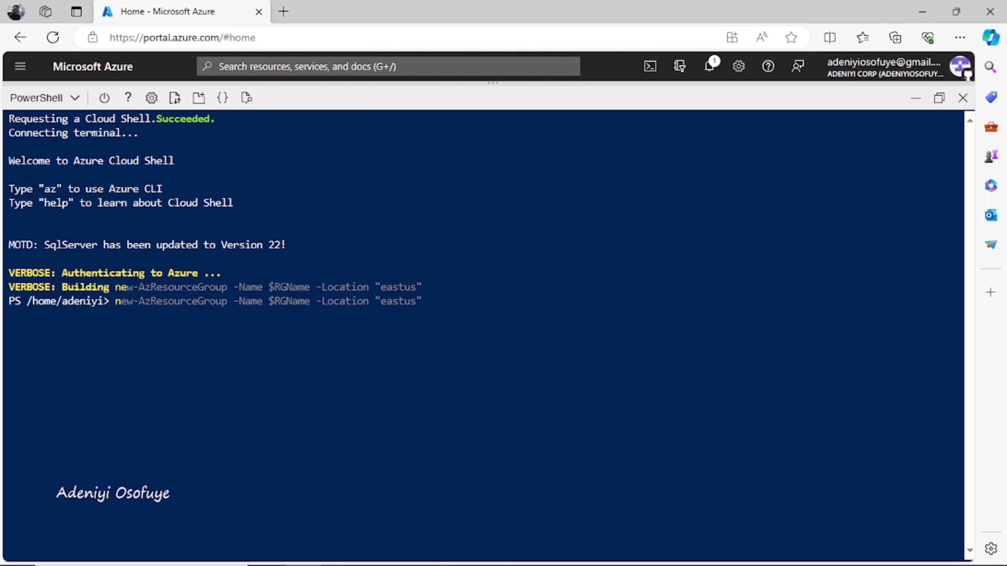
text(e)
key(Right)
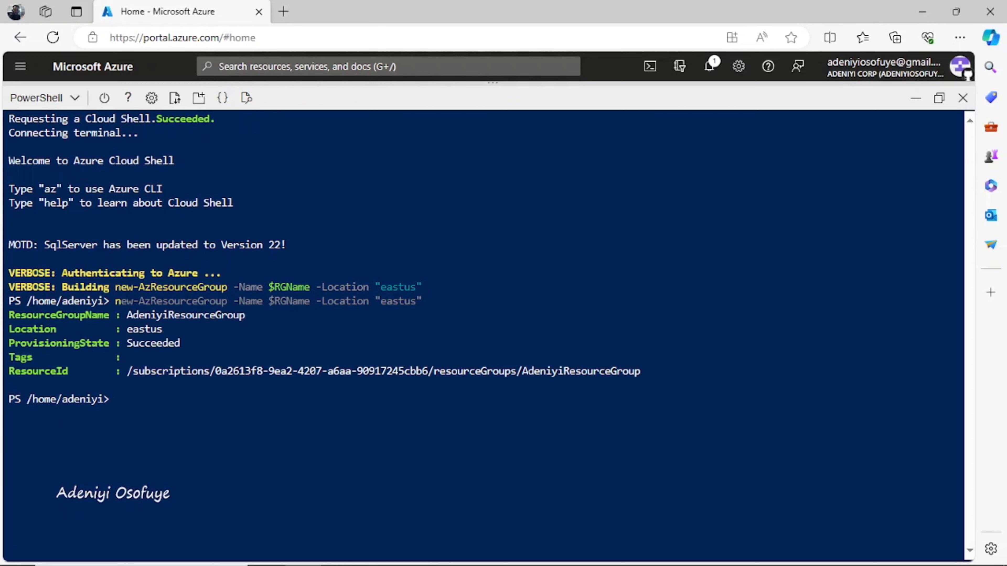
Step: Recall the template deployment command and change its template file to azuredeploy.json
text(new-AzResourceGroupDeployment -ResourceGroupName $RGName -TemplateFile ManufacturingVMazuredeploy.json -TemplateParameterFile ManufacturingVMazuredeploy.parameters.json -AsJob {AsJob})
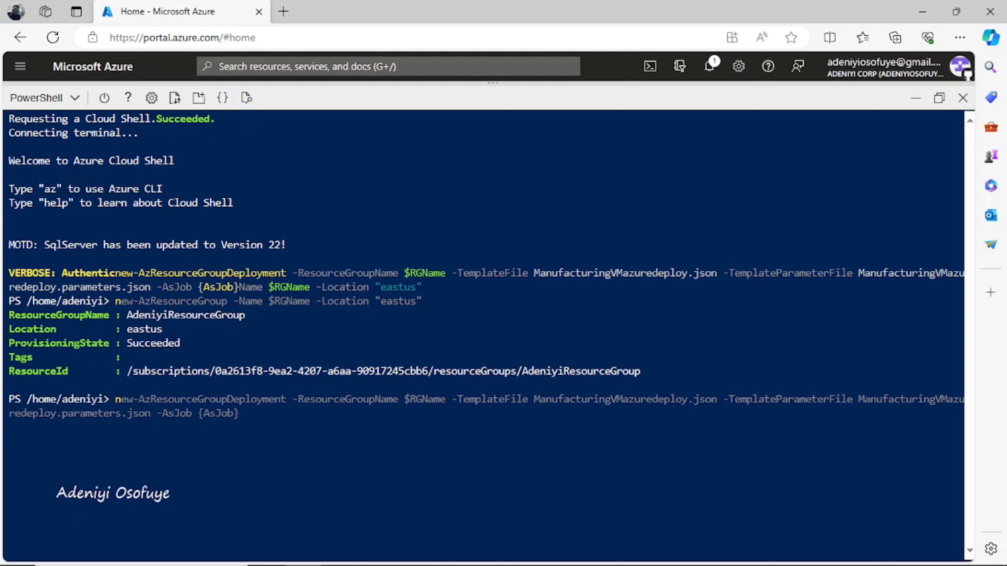
key(Left)
key(Left)
key(Left)
key(Left)
key(Left)
key(Left)
key(Left)
key(Left)
key(Left)
key(Left)
key(Left)
key(Left)
key(Left)
key(Left)
key(Left)
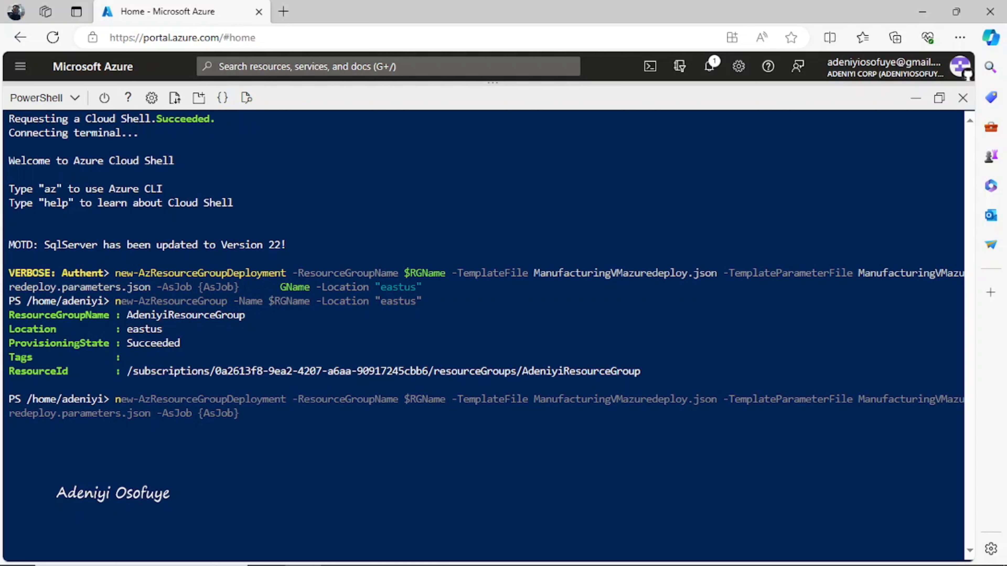
key(Left)
key(Left)
key(Left)
key(Left)
key(Left)
key(Left)
key(Left)
key(Left)
key(Left)
key(Left)
key(Left)
key(Left)
key(Left)
key(Left)
key(Left)
key(Left)
key(Left)
key(Left)
key(Left)
key(Left)
key(Left)
key(Left)
key(Left)
key(Left)
key(Left)
key(Left)
key(Left)
key(Left)
key(Left)
key(Left)
key(Left)
key(Left)
key(Left)
key(Left)
key(Left)
key(Left)
key(Left)
key(Left)
key(Left)
key(Left)
key(Left)
key(Left)
key(Left)
key(Left)
key(Left)
key(Left)
key(Left)
key(BackSpace)
key(BackSpace)
key(BackSpace)
key(BackSpace)
key(BackSpace)
key(BackSpace)
key(BackSpace)
key(BackSpace)
key(BackSpace)
key(BackSpace)
key(BackSpace)
key(BackSpace)
key(BackSpace)
key(BackSpace)
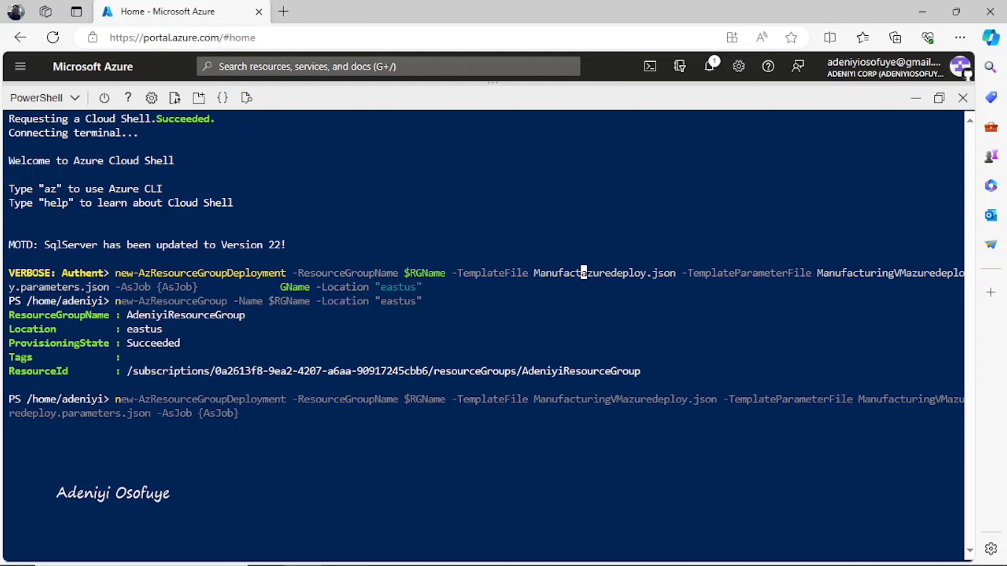
key(BackSpace)
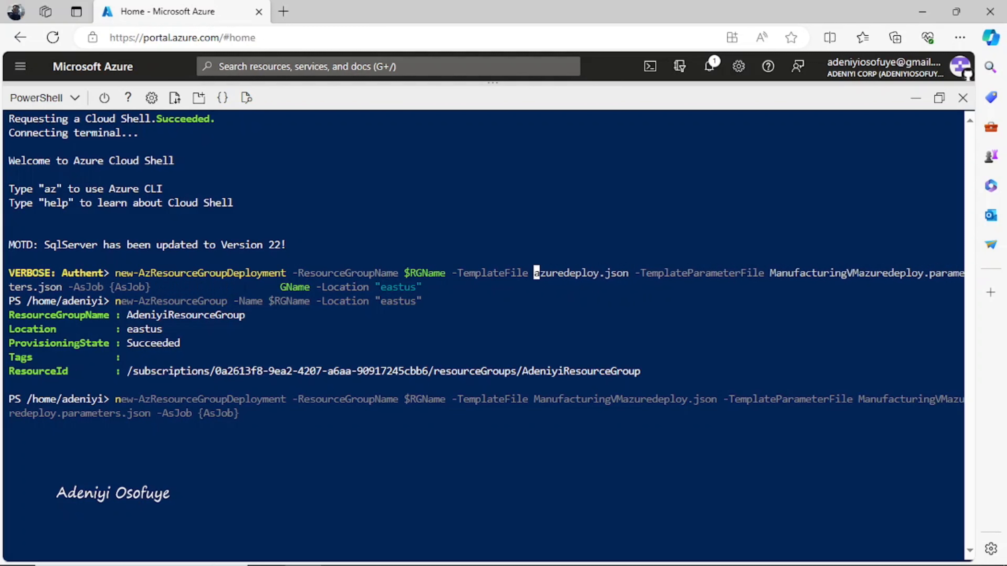
Step: Set the parameter file to azuredeploy.parameters.json, run the deployment, and clear the terminal once it succeeds
key(Right)
key(Right)
key(Right)
key(Right)
key(Right)
key(Right)
key(Right)
key(Right)
key(Right)
key(Right)
key(Right)
key(Right)
key(Right)
key(Right)
key(Right)
key(Right)
key(Right)
key(Right)
key(Right)
key(Right)
key(Right)
key(Right)
key(Right)
key(Right)
key(Right)
key(Right)
key(Right)
key(Right)
key(BackSpace)
key(BackSpace)
key(BackSpace)
key(BackSpace)
key(BackSpace)
key(BackSpace)
key(BackSpace)
key(BackSpace)
key(BackSpace)
key(BackSpace)
key(BackSpace)
key(BackSpace)
key(BackSpace)
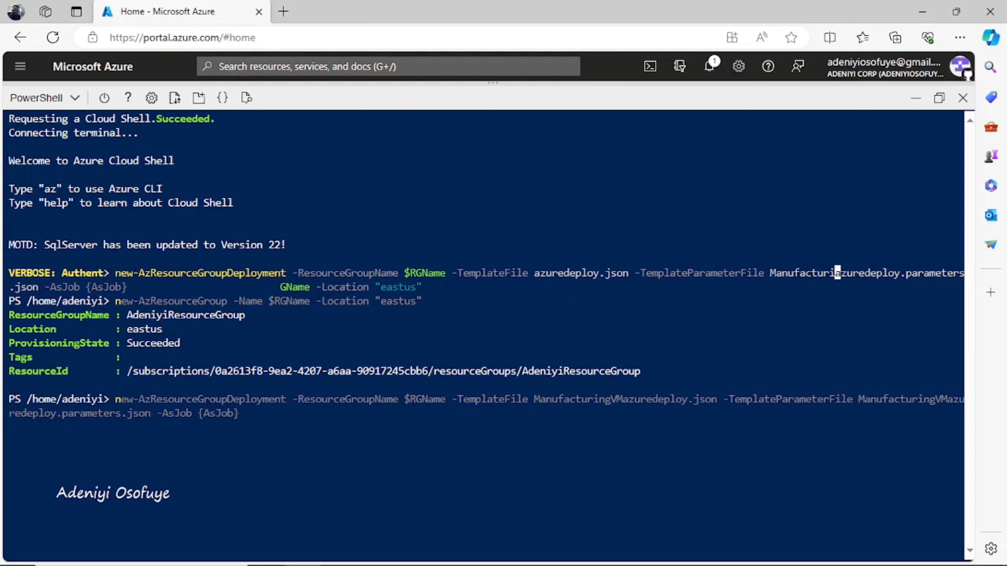
key(BackSpace)
key(BackSpace)
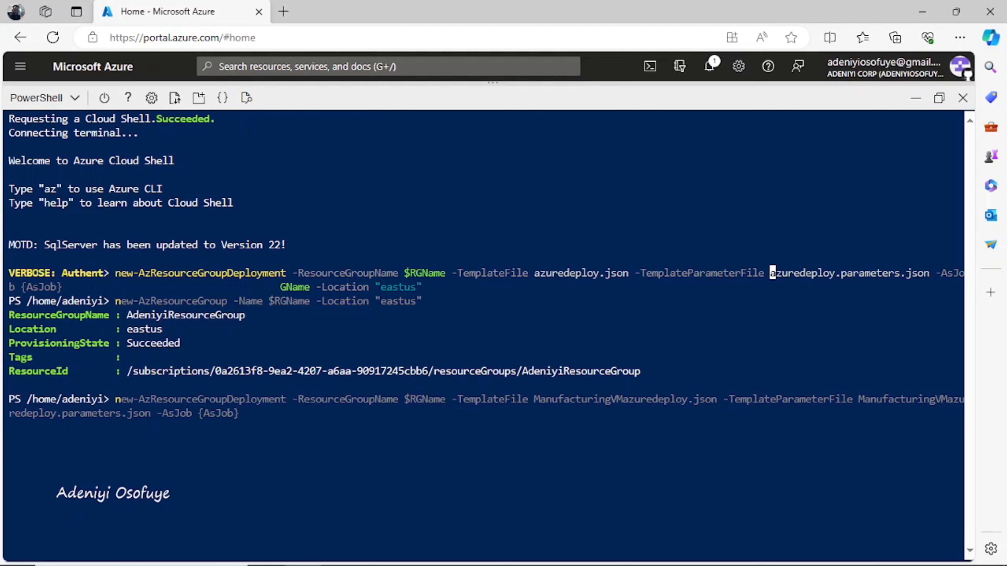
key(Return)
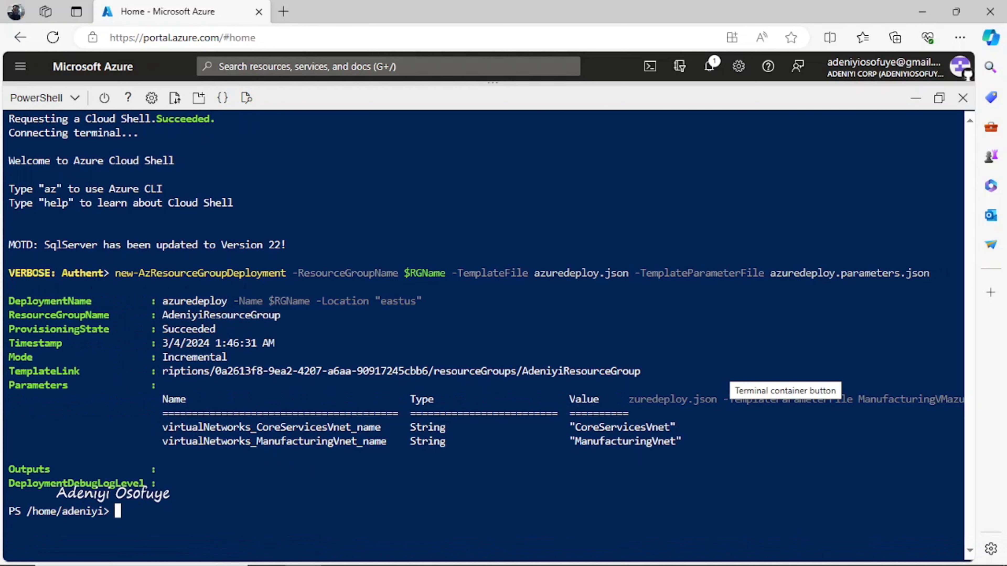
drag(227, 330, 163, 329)
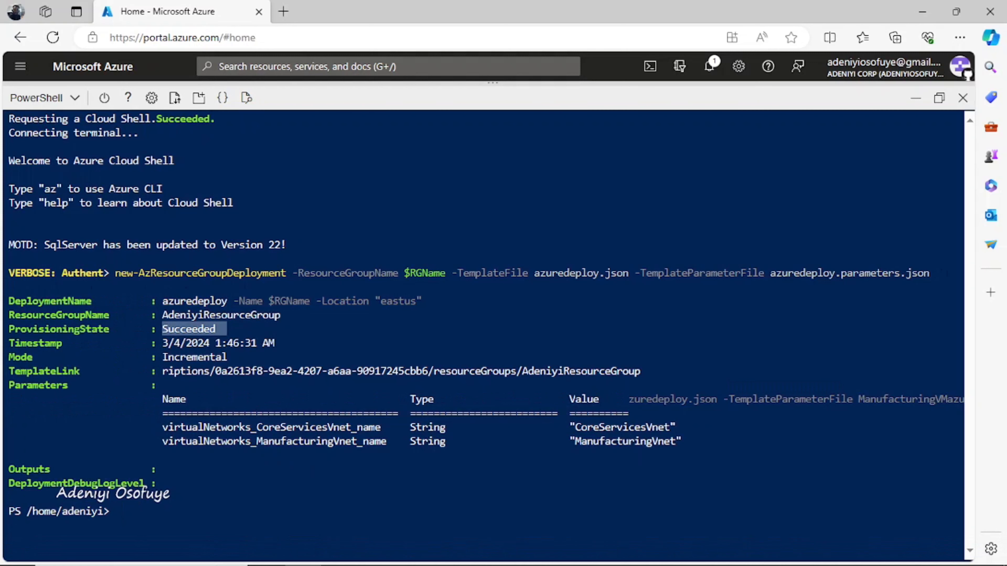
key(ctrl+l)
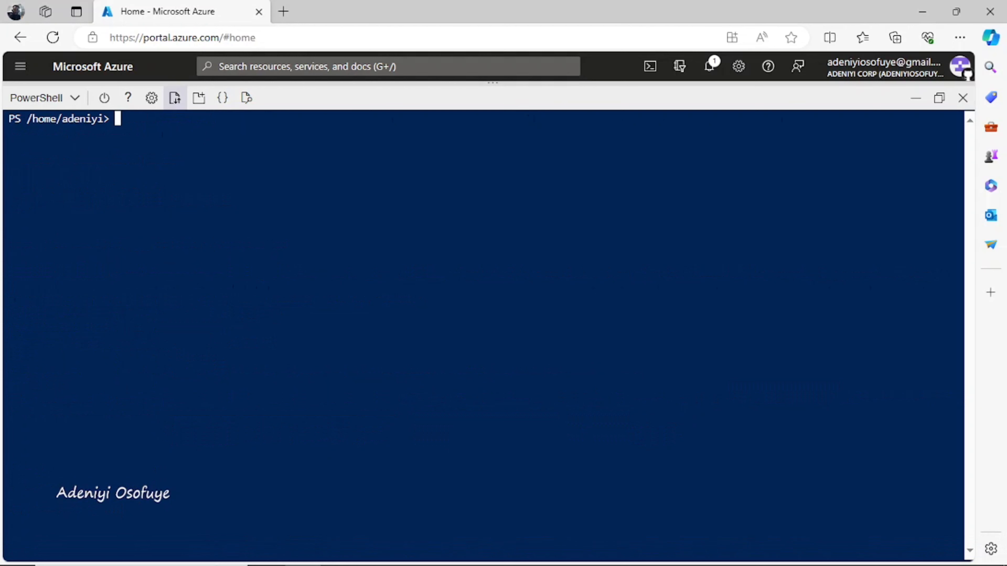
Step: Upload CoreServicesVMazuredeploy.json to the Cloud Shell home folder
click(174, 98)
click(200, 126)
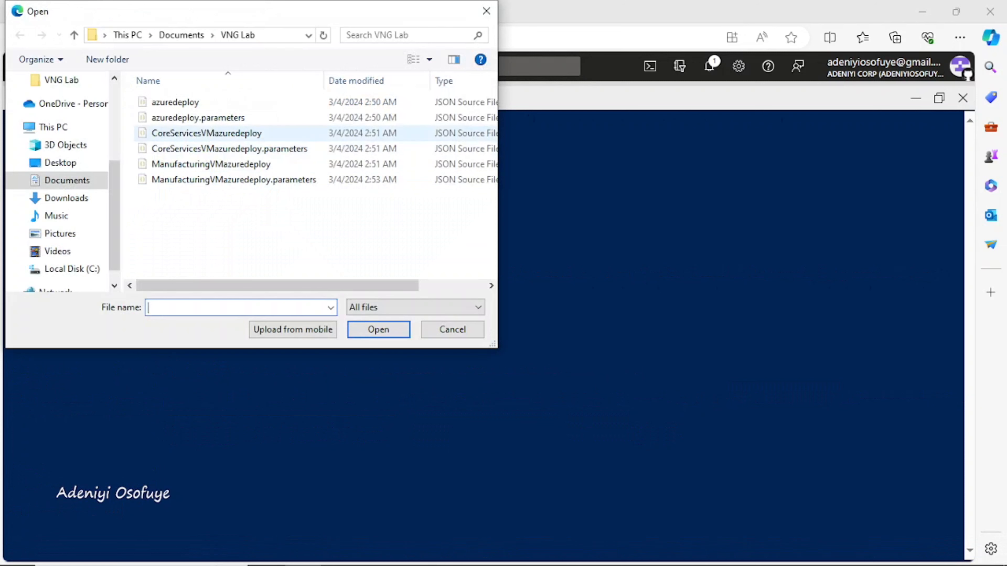
double_click(210, 134)
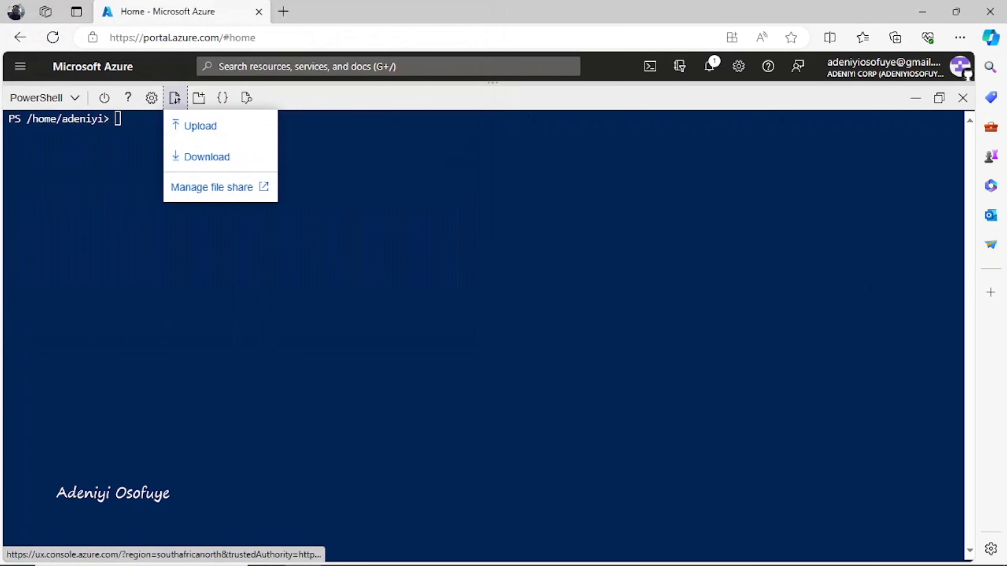
Step: Upload CoreServicesVMazuredeploy.parameters.json to the Cloud Shell home folder
click(175, 98)
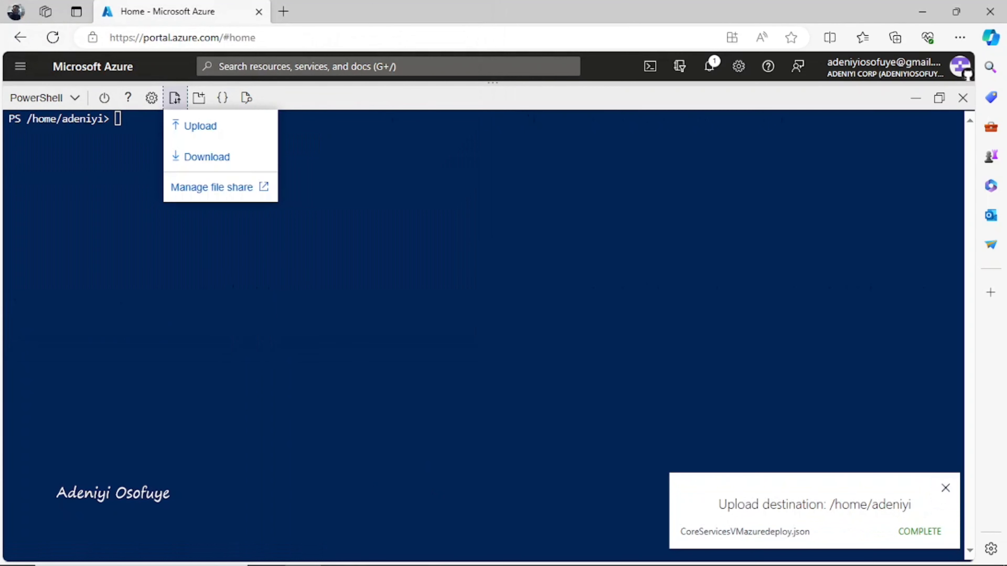
click(200, 125)
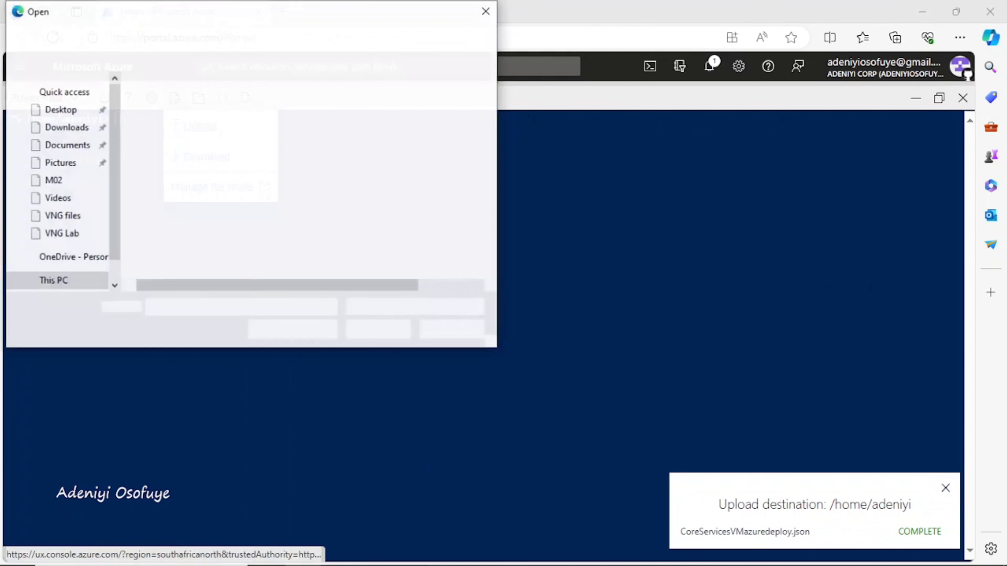
click(229, 148)
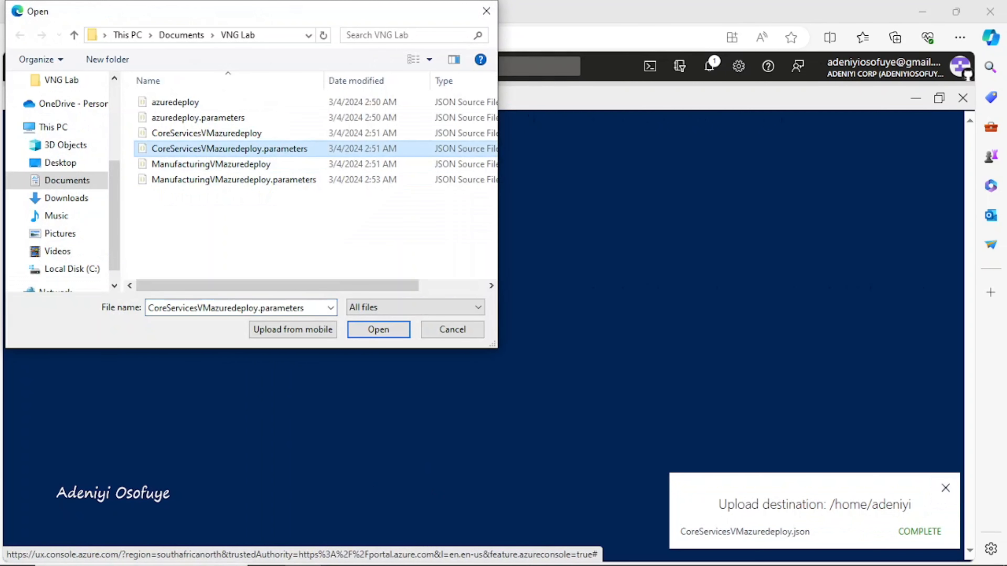
click(378, 329)
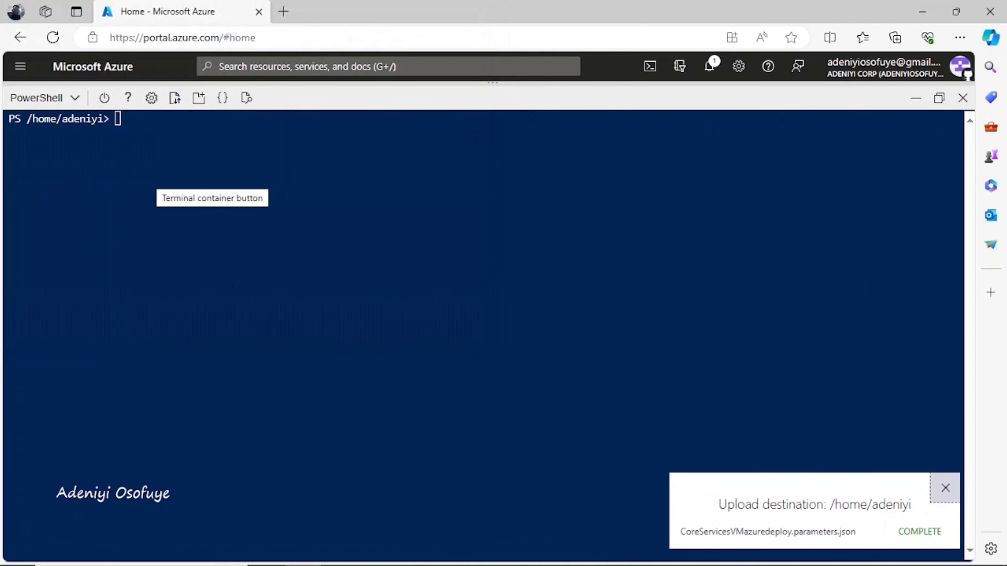
Step: Start a New-AzResourceGroupDeployment command and remove its {Name} placeholder argument
text(new)
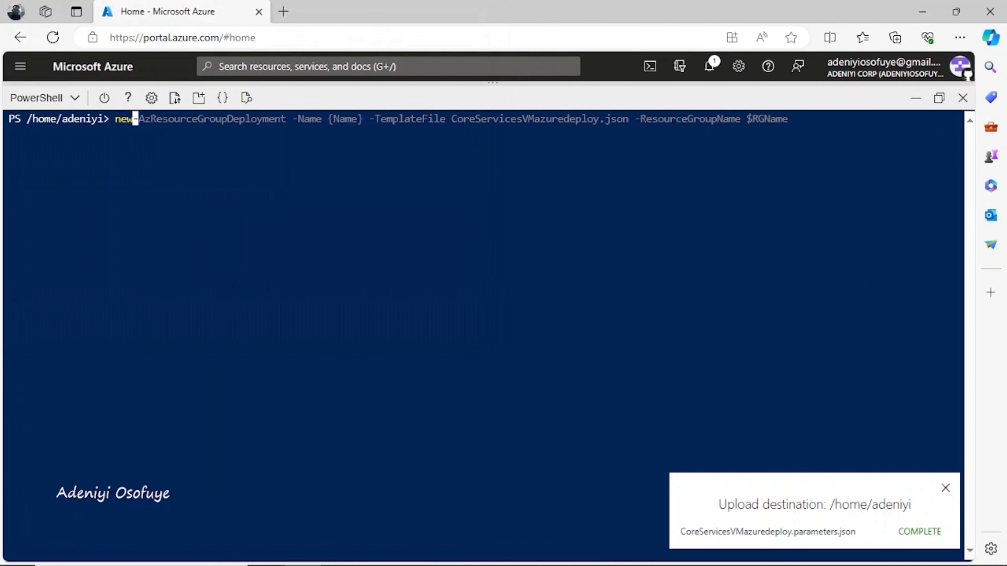
key(Right)
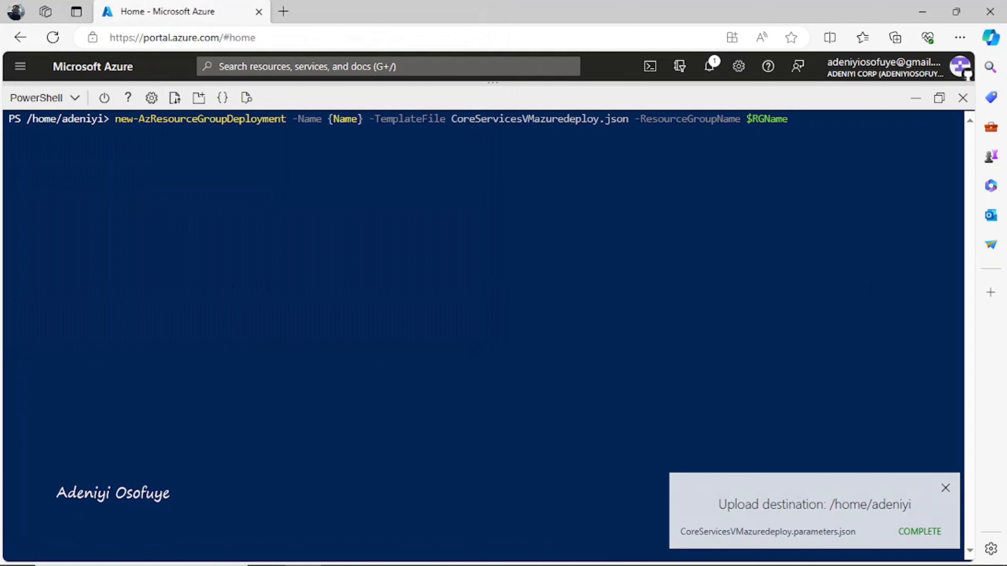
key(Left)
key(Left)
key(Left)
key(Left)
key(Left)
key(Left)
key(Left)
key(Left)
key(Left)
key(Left)
key(Left)
key(Left)
key(Left)
key(Left)
key(Left)
key(Left)
key(Left)
key(Left)
key(Left)
key(Left)
key(Left)
key(Left)
key(Left)
key(Left)
key(Left)
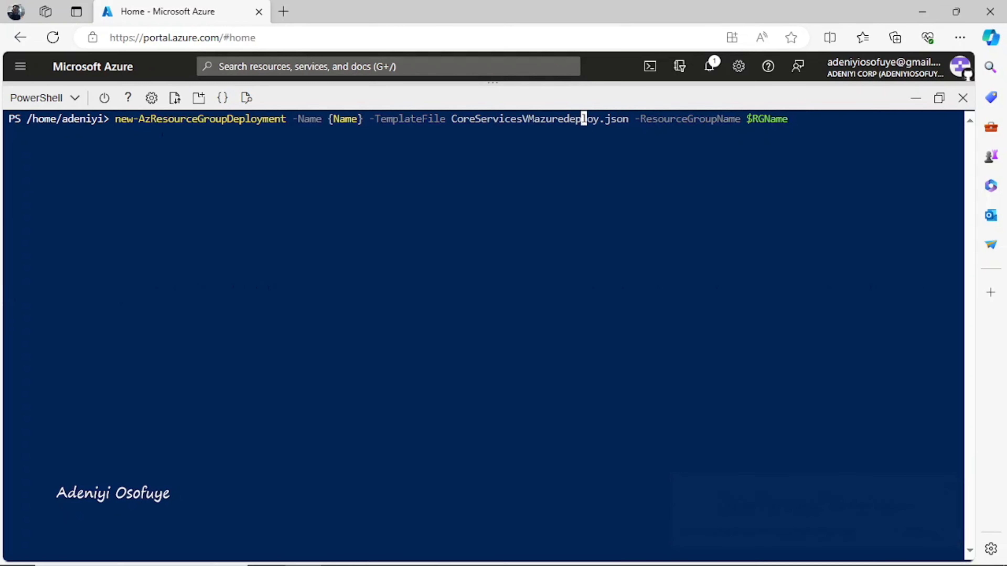
key(Left)
key(Left)
key(Left)
key(Left)
key(Left)
key(BackSpace)
key(BackSpace)
key(BackSpace)
key(BackSpace)
key(BackSpace)
key(BackSpace)
key(BackSpace)
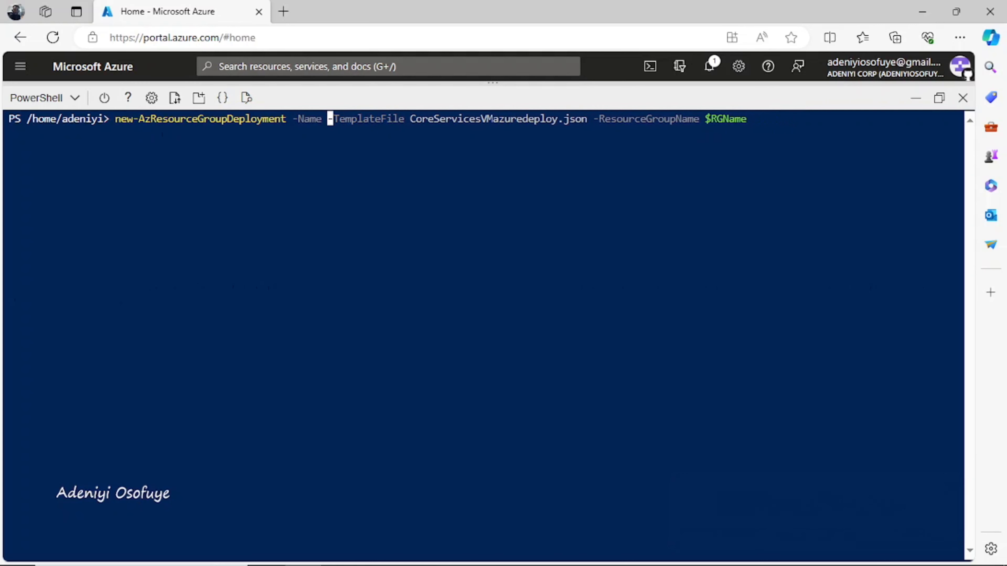
key(BackSpace)
key(BackSpace)
key(BackSpace)
key(BackSpace)
key(BackSpace)
key(BackSpace)
key(BackSpace)
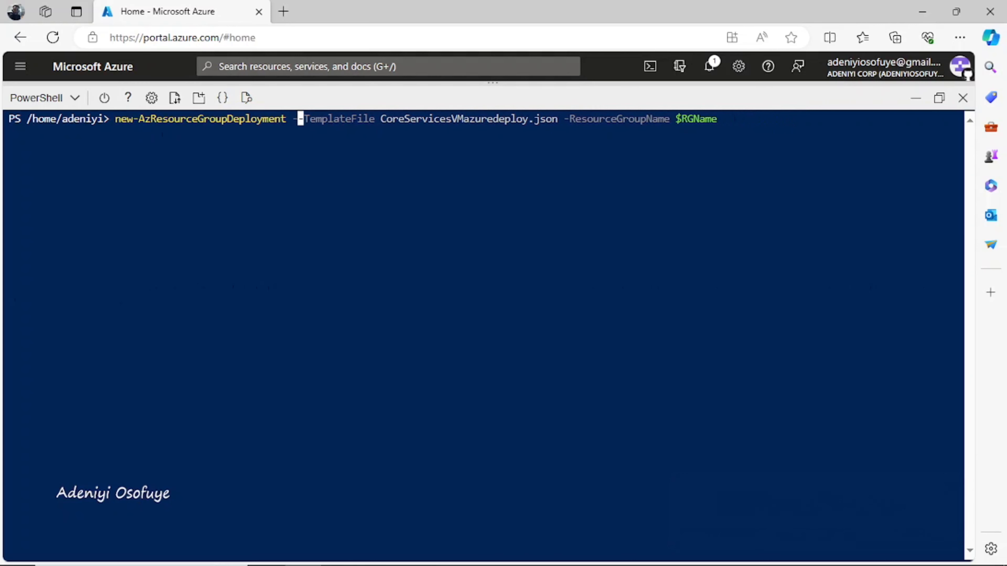
text(-Name {Name)
key(End)
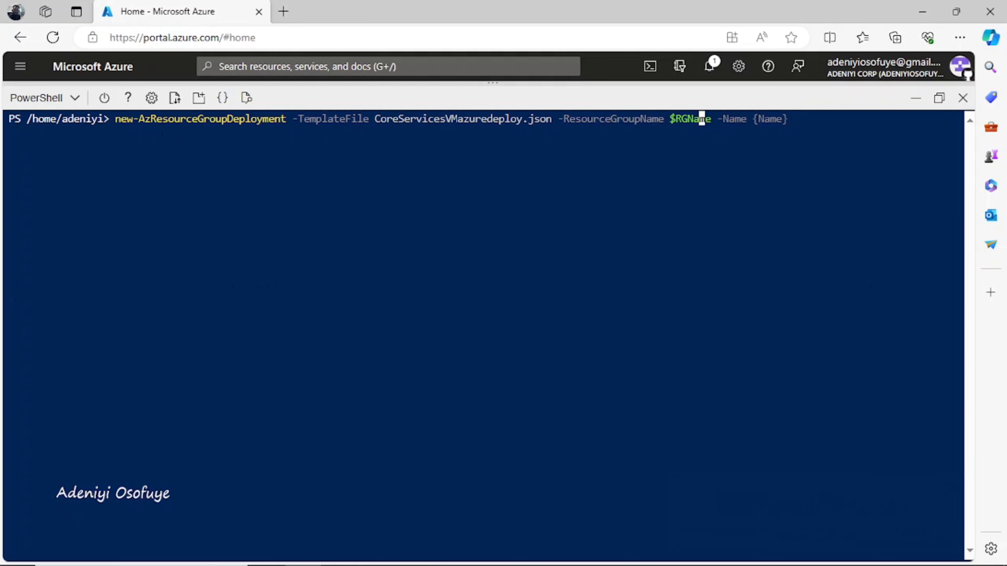
Step: Add -TemplateParameterFile CoreServicesVMazuredeploy.parameters.json, fixing the CoreServices spelling in the file name
text(-templ)
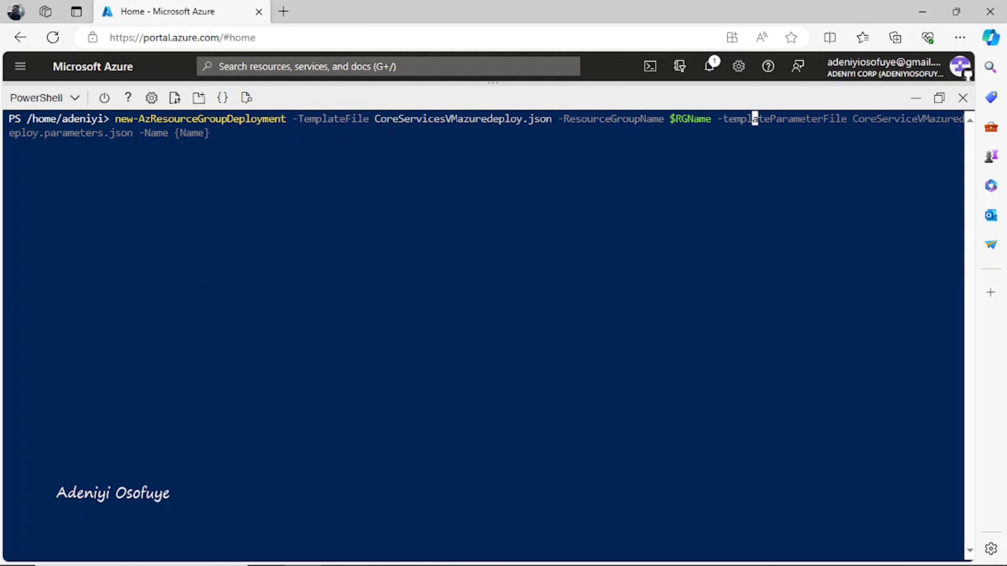
key(Right)
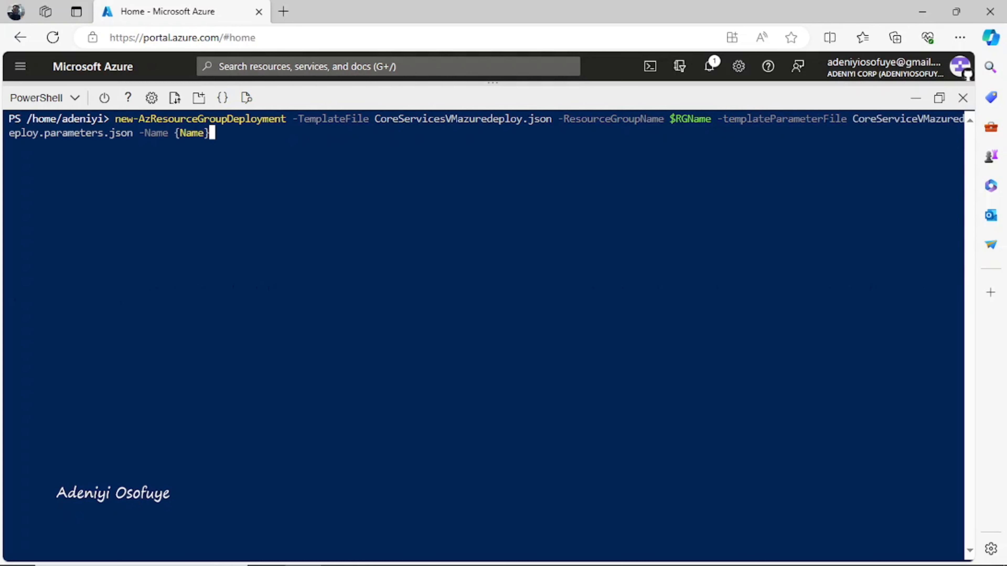
key(BackSpace)
key(BackSpace)
key(BackSpace)
key(BackSpace)
key(BackSpace)
key(BackSpace)
key(BackSpace)
key(BackSpace)
key(BackSpace)
key(BackSpace)
key(BackSpace)
key(BackSpace)
key(BackSpace)
key(Left)
key(Left)
key(Left)
key(Left)
key(Left)
key(Left)
key(Left)
key(Left)
key(Left)
key(Left)
key(Left)
key(Left)
key(Left)
key(Left)
key(Left)
key(Left)
key(Left)
key(Left)
key(Left)
key(Left)
key(Right)
key(Right)
key(Right)
key(Right)
key(Right)
key(Right)
key(Right)
key(Right)
key(Right)
key(Right)
key(Right)
key(Right)
text(s)
key(Right)
key(Right)
key(Right)
key(Right)
key(Right)
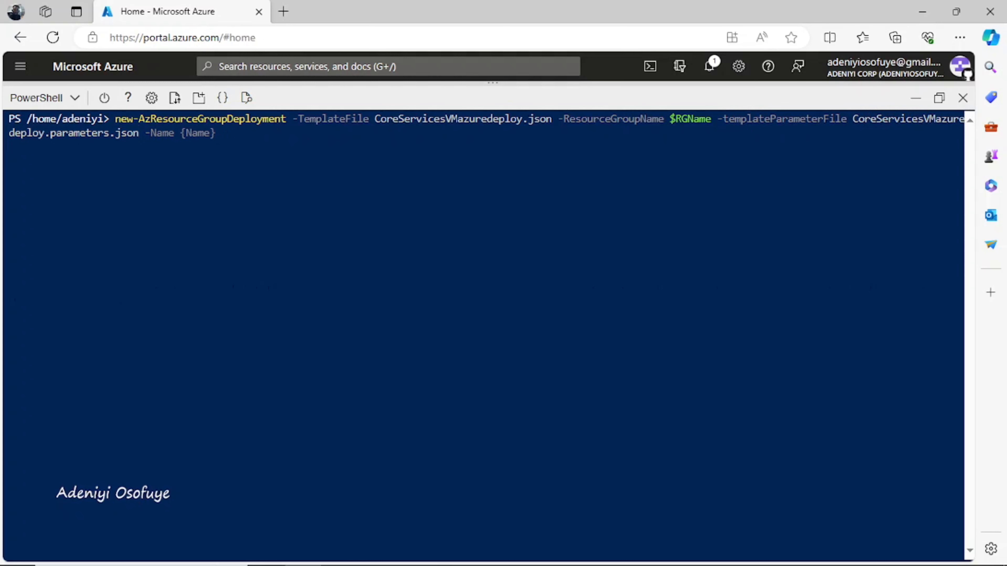
key(Right)
key(Right)
key(Right)
key(Right)
key(Right)
key(Right)
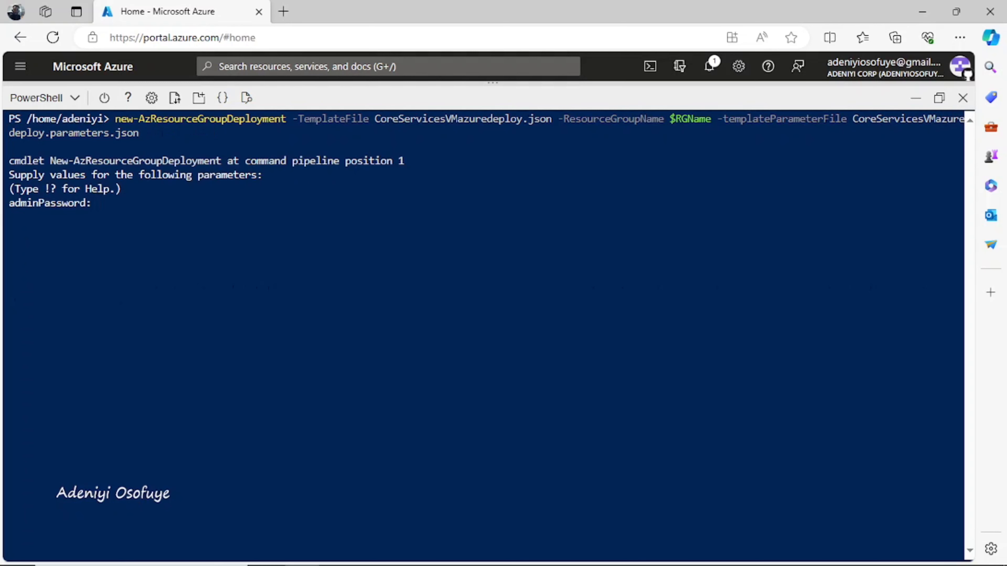
Step: Enter the admin password and run the CoreServicesVM deployment
text(**************)
key(Return)
key(Return)
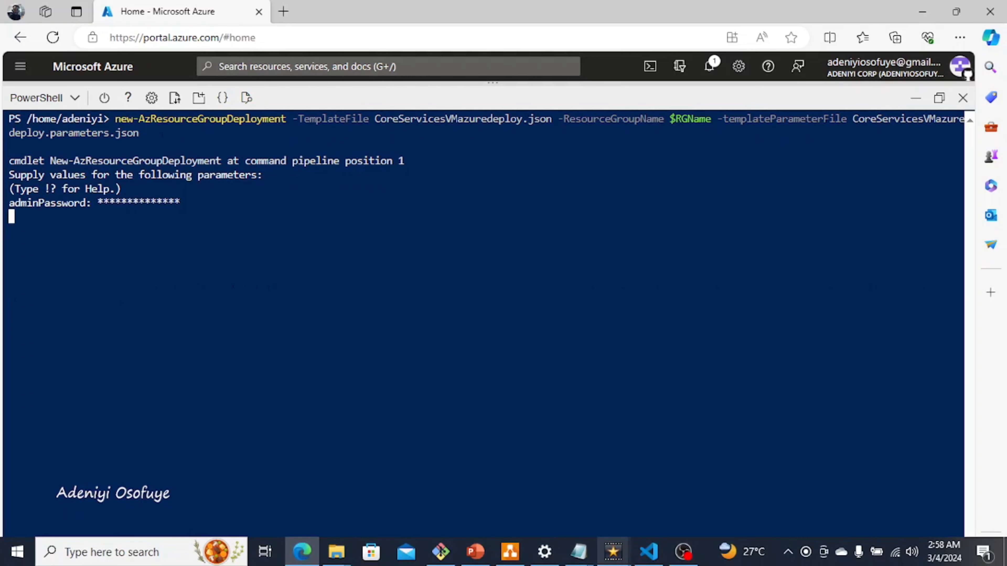
key(alt+Tab)
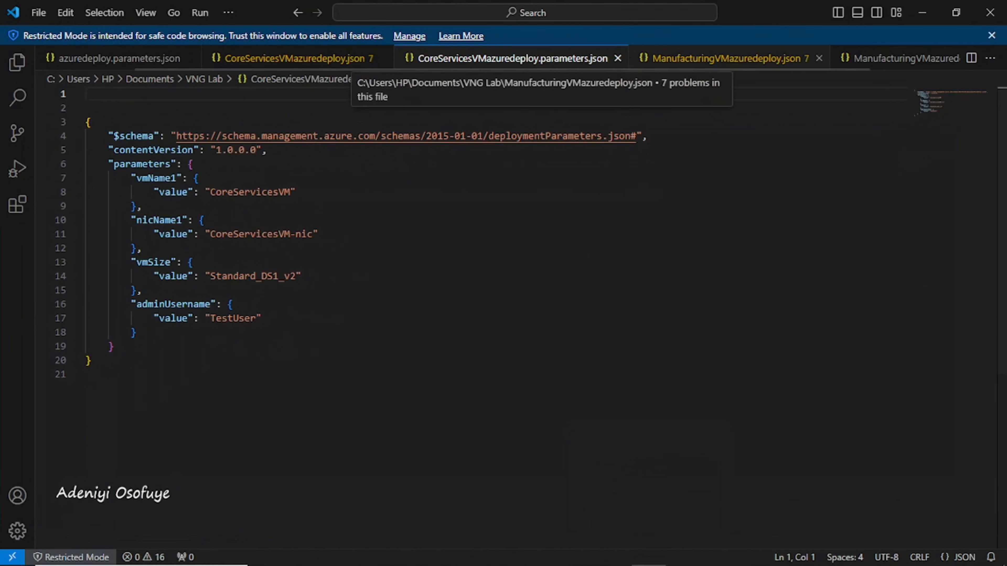
Step: Read through ManufacturingVMazuredeploy.json in VS Code, then view ManufacturingVMazuredeploy.parameters.json
click(725, 58)
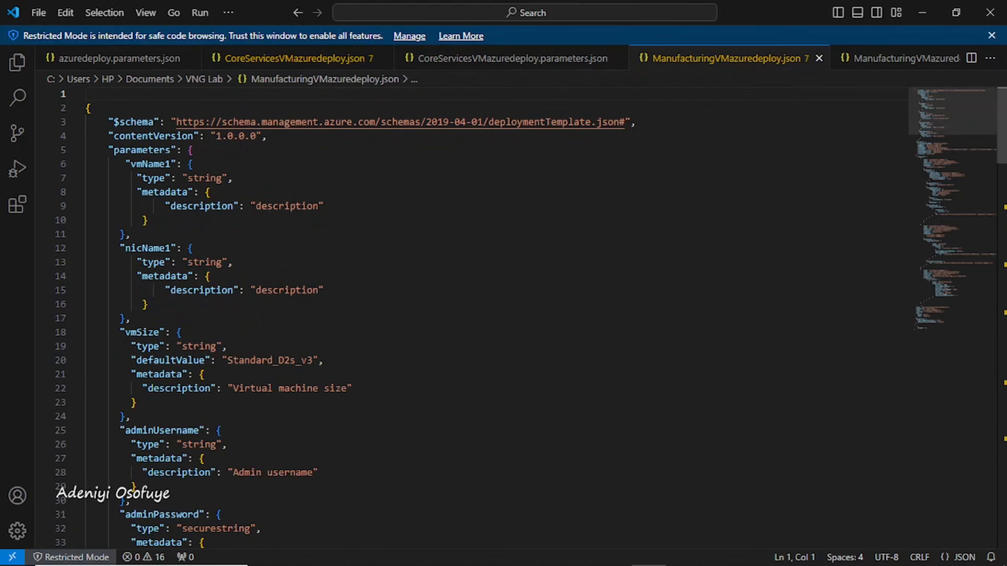
scroll(476, 317, down, 1)
scroll(475, 317, down, 5)
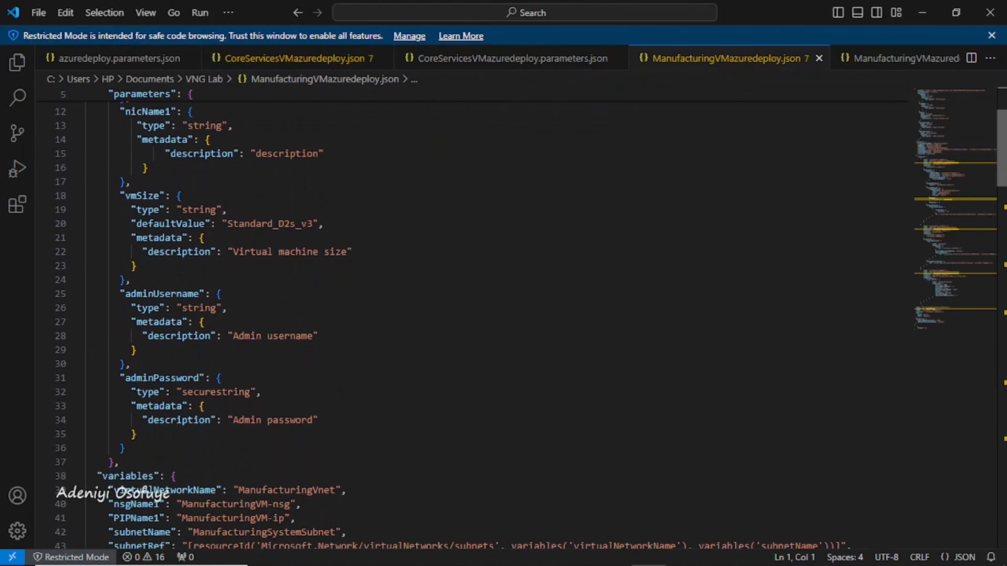
scroll(475, 317, down, 5)
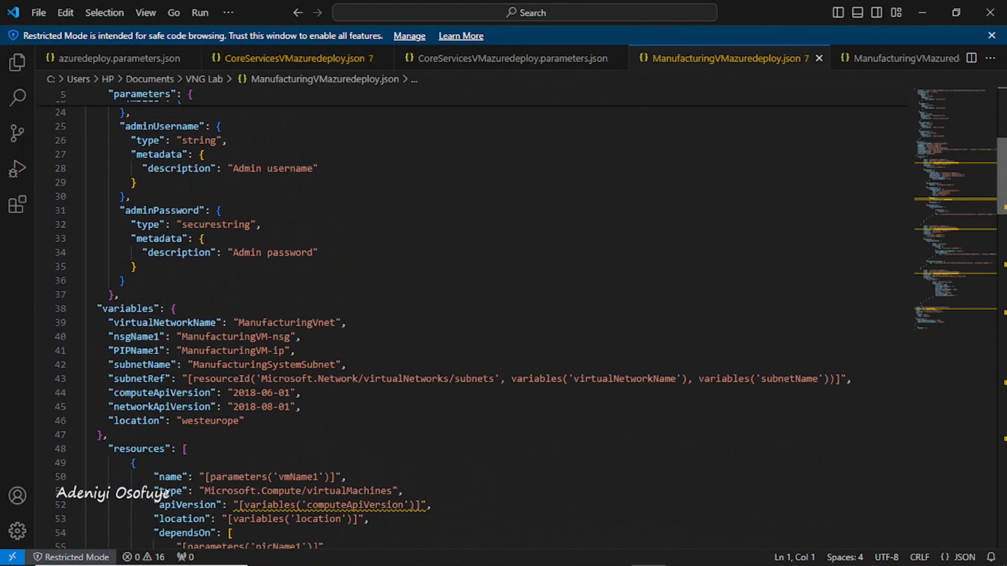
scroll(476, 317, down, 8)
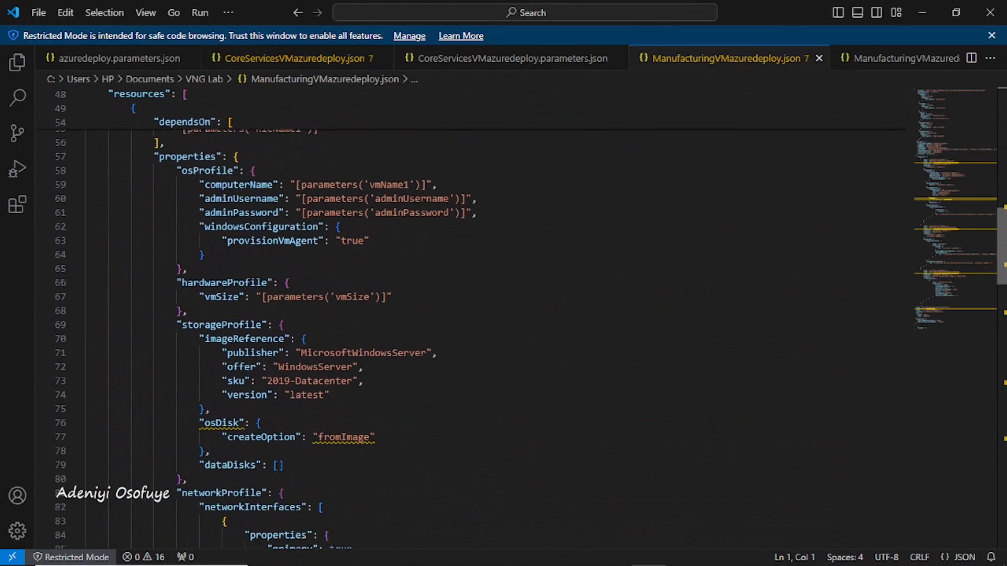
scroll(475, 318, down, 4)
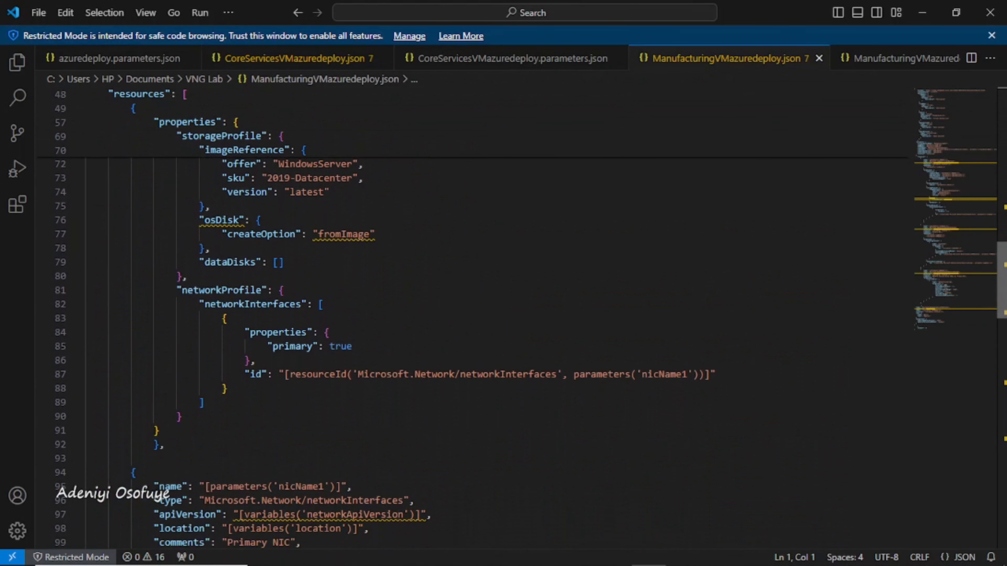
scroll(476, 317, down, 2)
scroll(476, 317, down, 4)
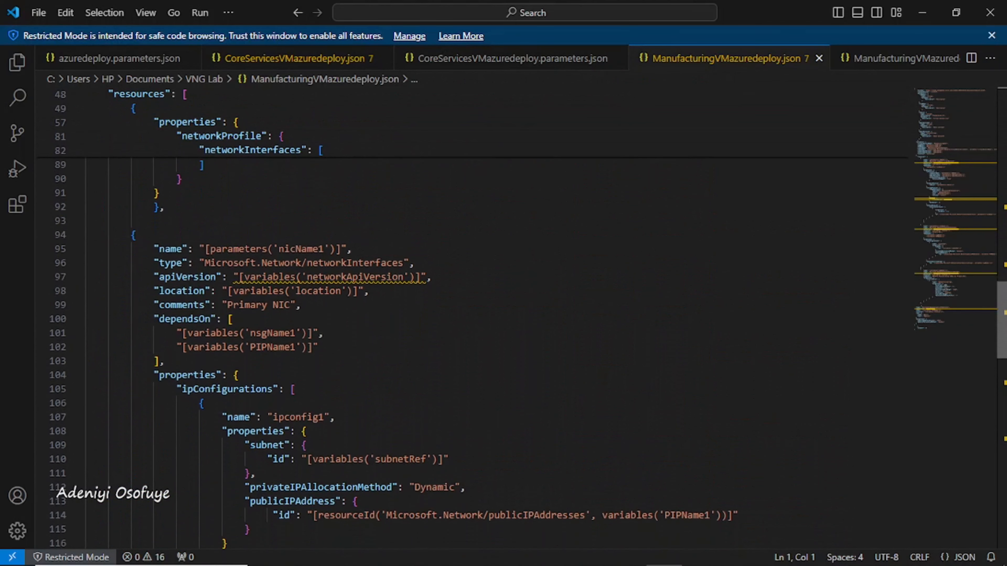
scroll(476, 317, down, 6)
scroll(475, 317, down, 1)
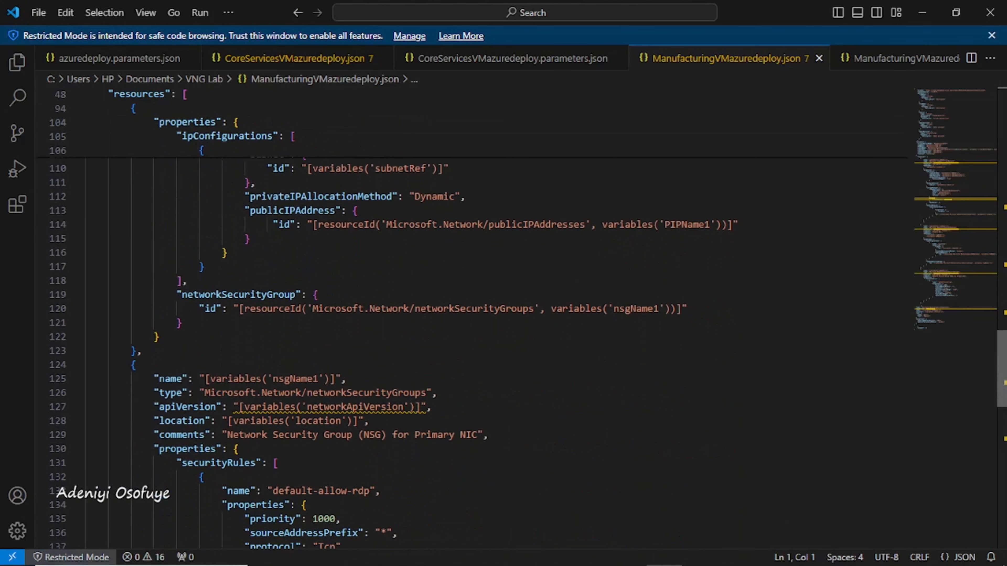
scroll(475, 318, down, 2)
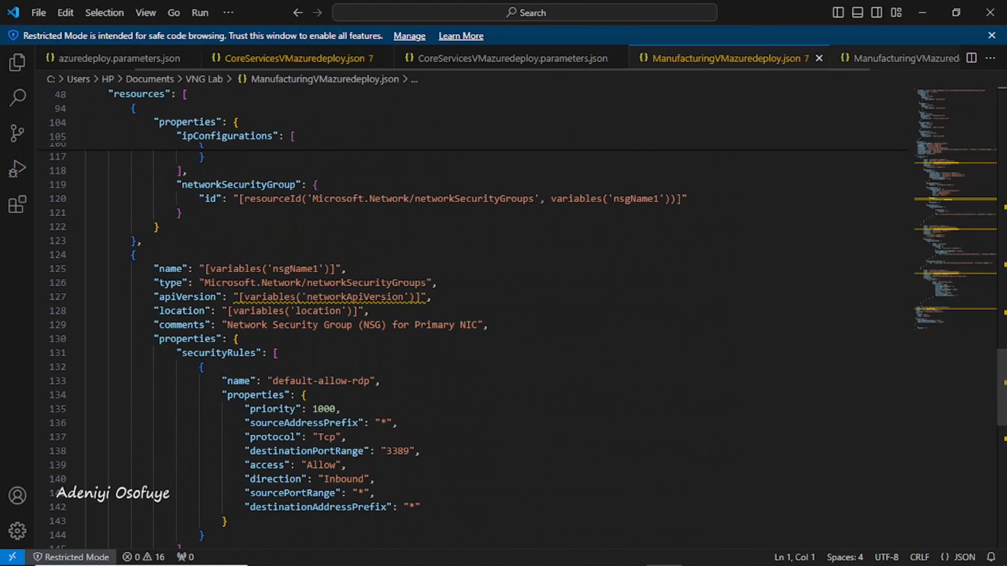
click(899, 59)
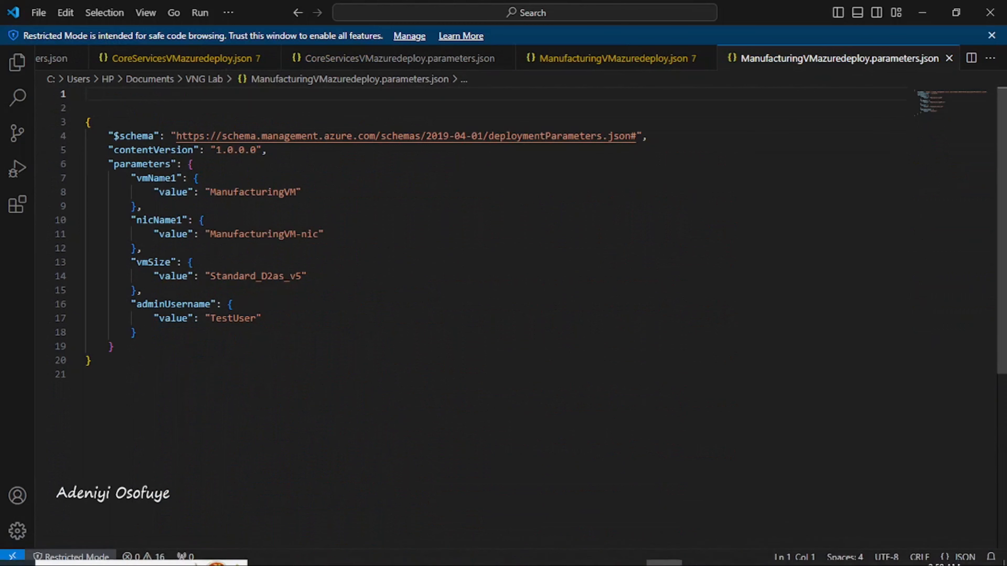
click(303, 556)
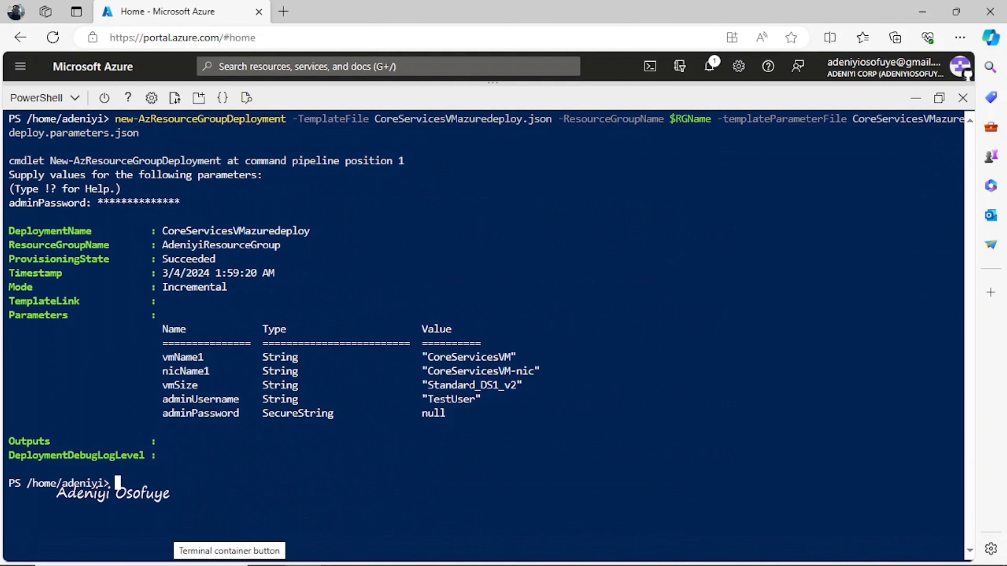
Step: Clear the terminal with cls and upload ManufacturingVMazuredeploy.json
text(cls)
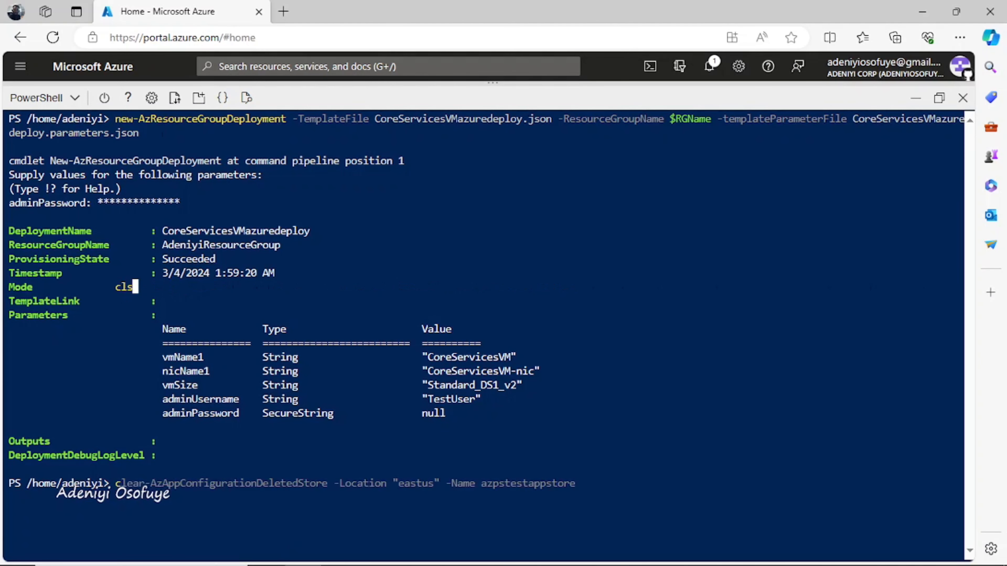
key(Return)
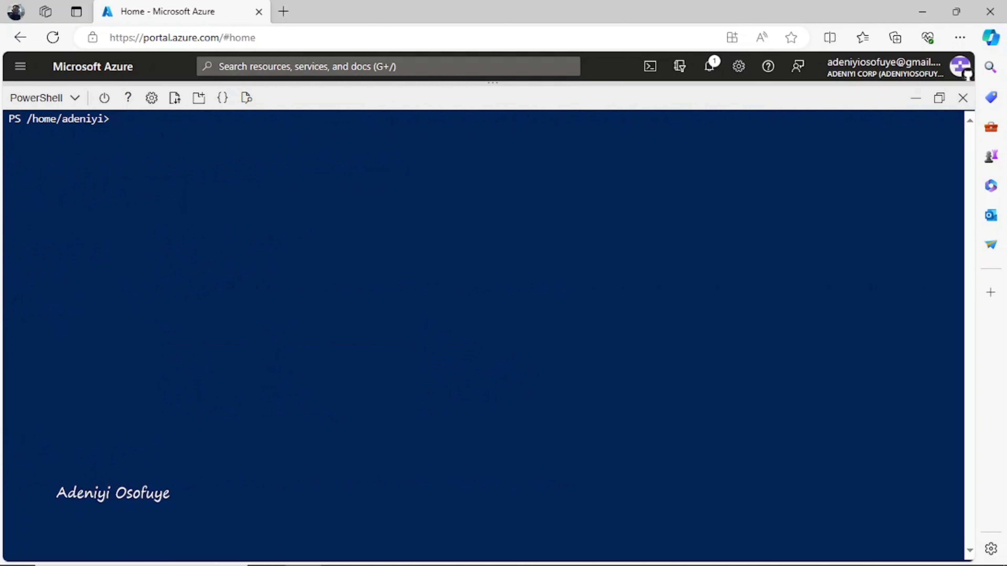
click(174, 97)
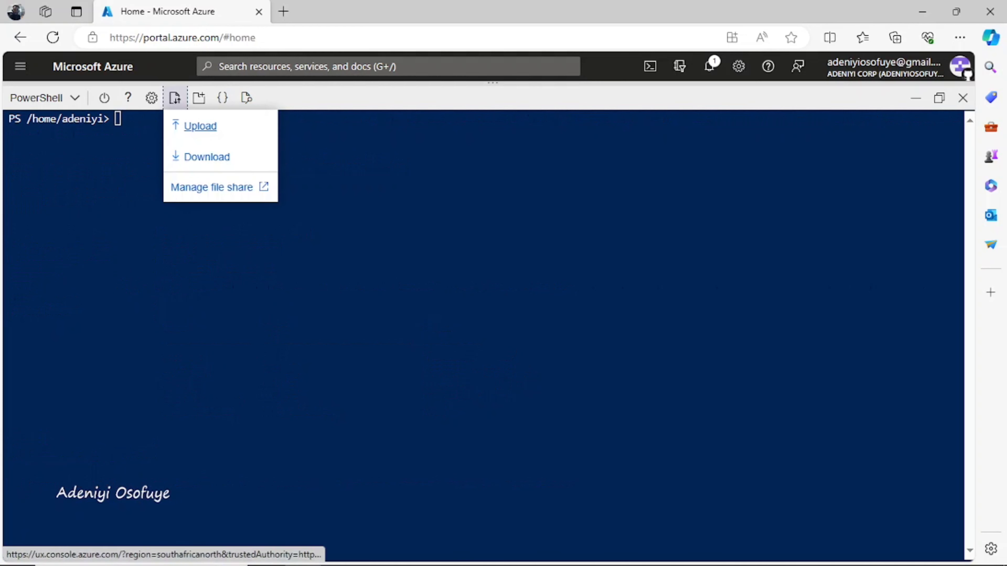
click(200, 126)
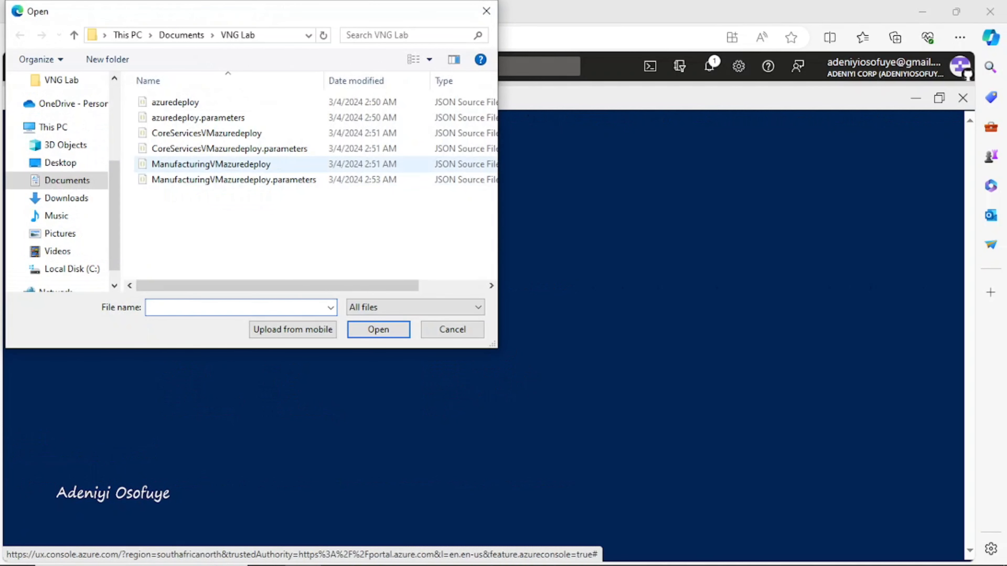
click(222, 164)
click(379, 329)
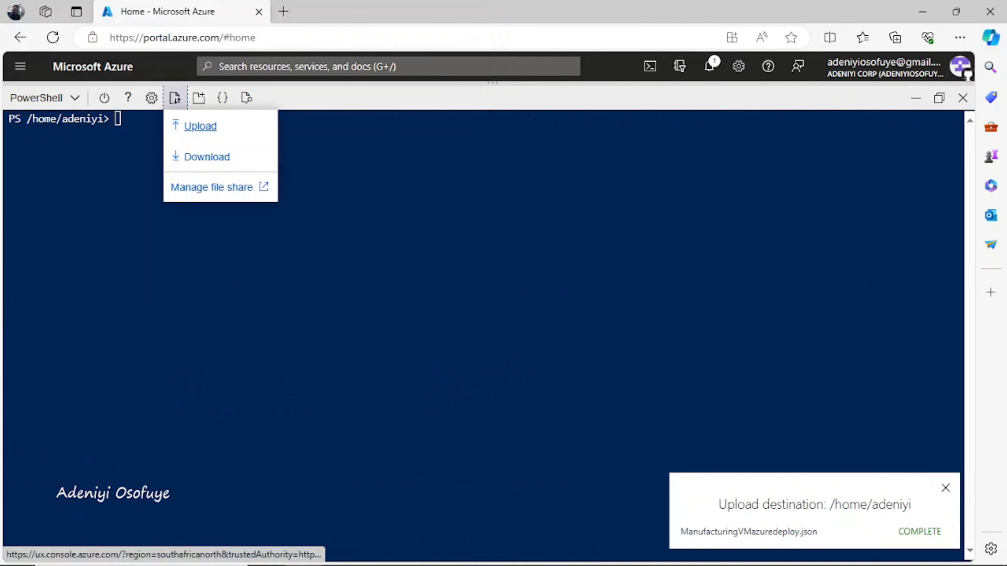
Step: Upload ManufacturingVMazuredeploy.parameters.json to the Cloud Shell home folder
click(200, 126)
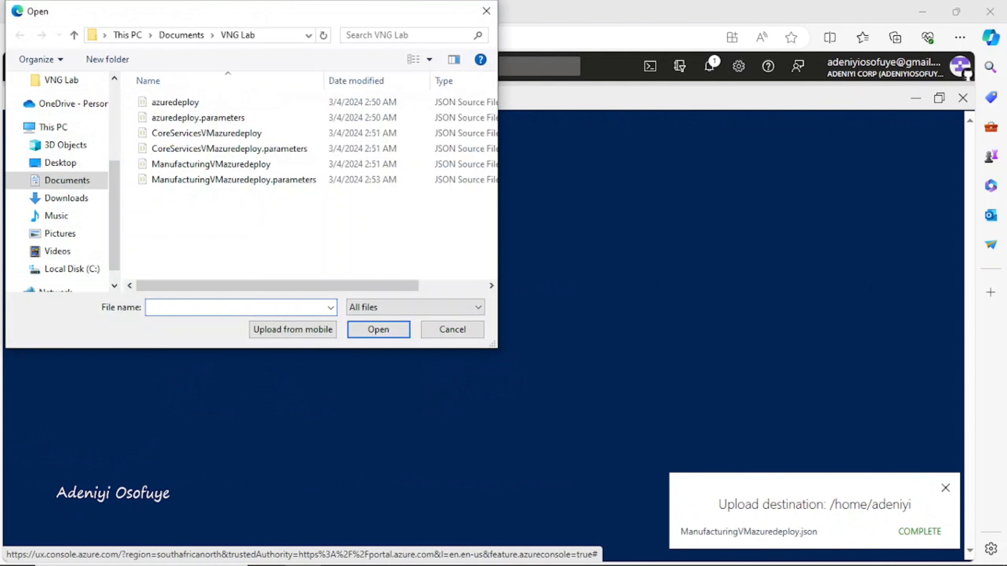
click(254, 180)
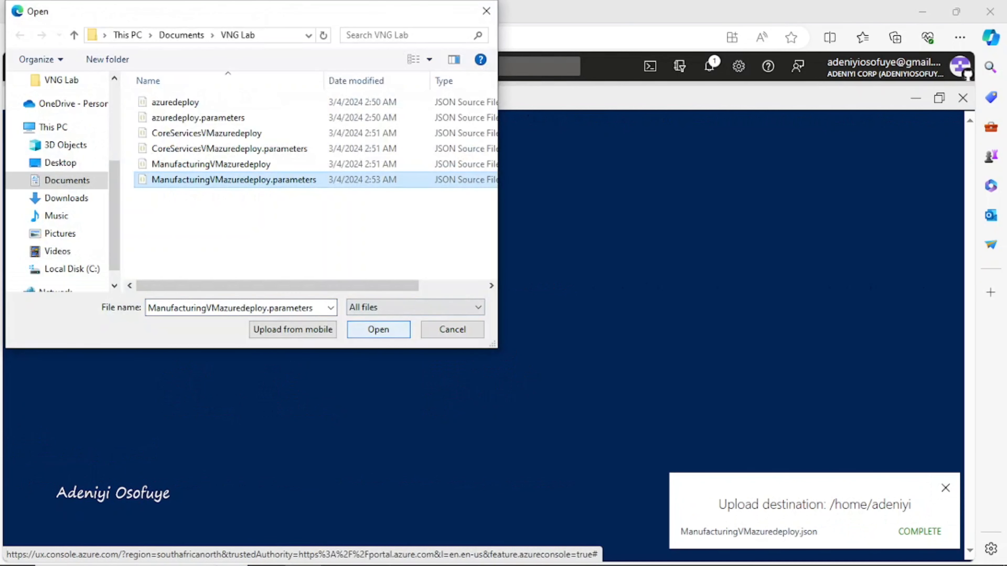
click(378, 329)
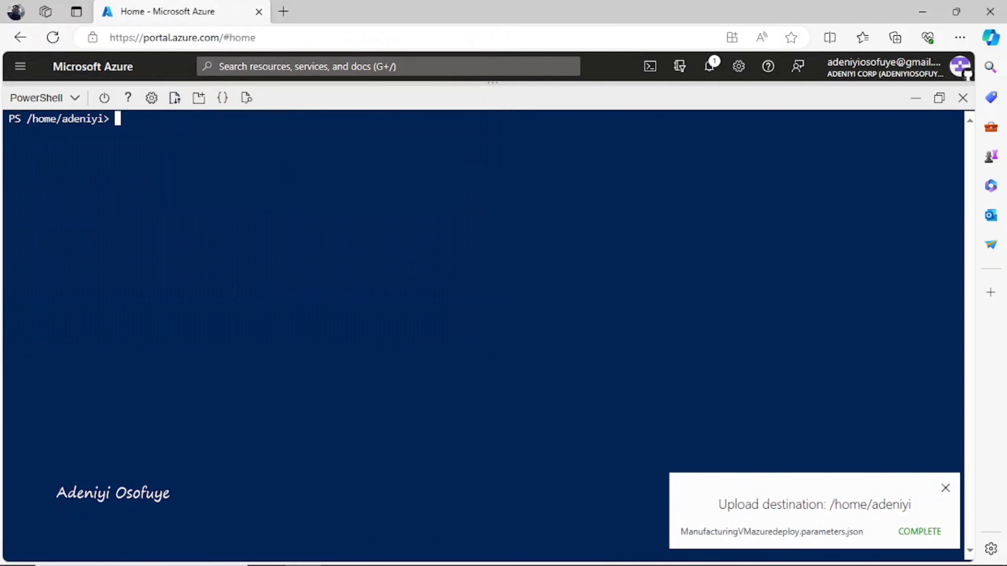
Step: Start a new deployment command from the suggestion and delete its name argument
text(new)
key(Right)
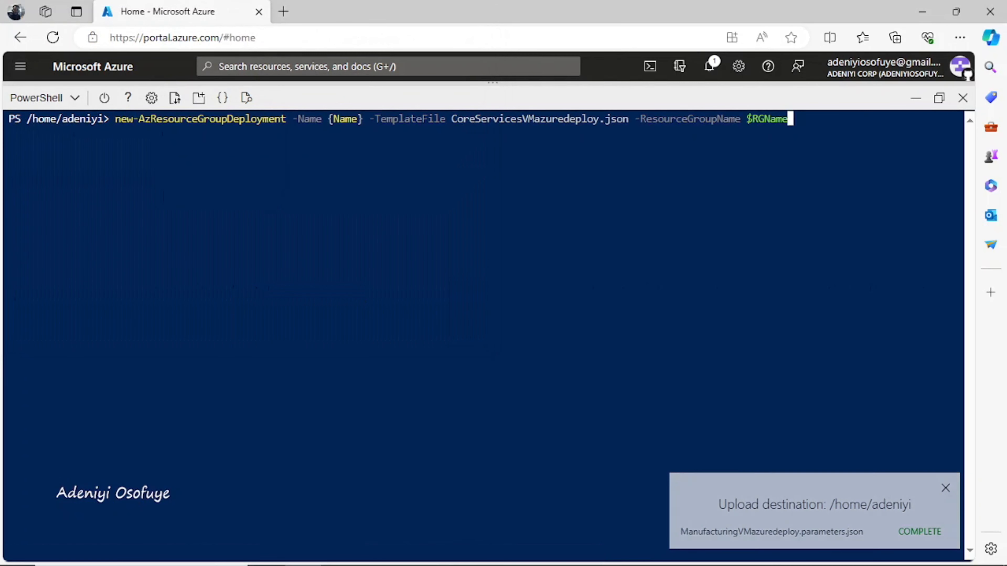
key(Left)
key(Left)
key(Left)
key(Left)
key(Left)
key(Left)
key(Left)
key(Left)
key(Left)
key(Left)
key(Left)
key(Left)
key(Left)
key(Left)
key(Left)
key(Left)
key(Left)
key(Left)
key(Left)
key(Left)
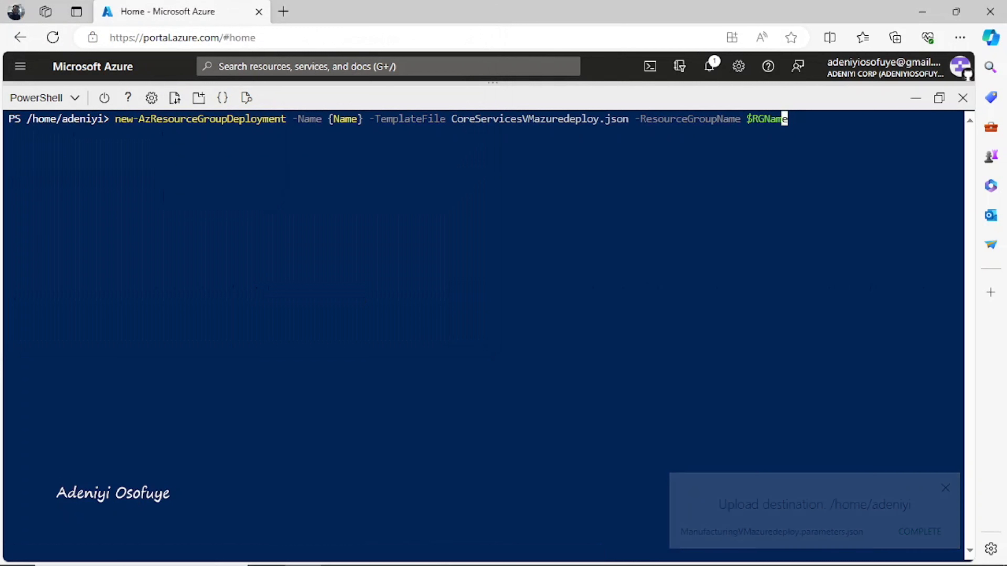
key(Left)
key(Left)
key(Left)
key(Left)
key(Left)
key(Left)
key(Left)
key(Left)
key(Left)
key(Left)
key(Left)
key(Left)
key(Left)
key(Left)
key(Left)
key(Left)
key(Left)
key(Left)
key(Left)
key(Left)
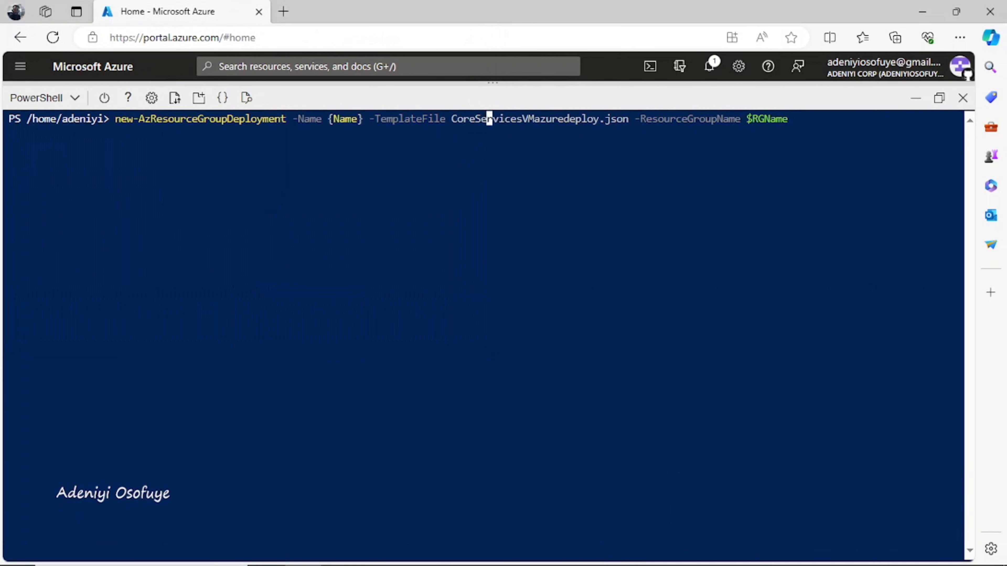
key(Right)
key(Right)
key(BackSpace)
key(BackSpace)
key(BackSpace)
key(BackSpace)
key(BackSpace)
key(BackSpace)
key(BackSpace)
key(BackSpace)
key(BackSpace)
key(BackSpace)
key(BackSpace)
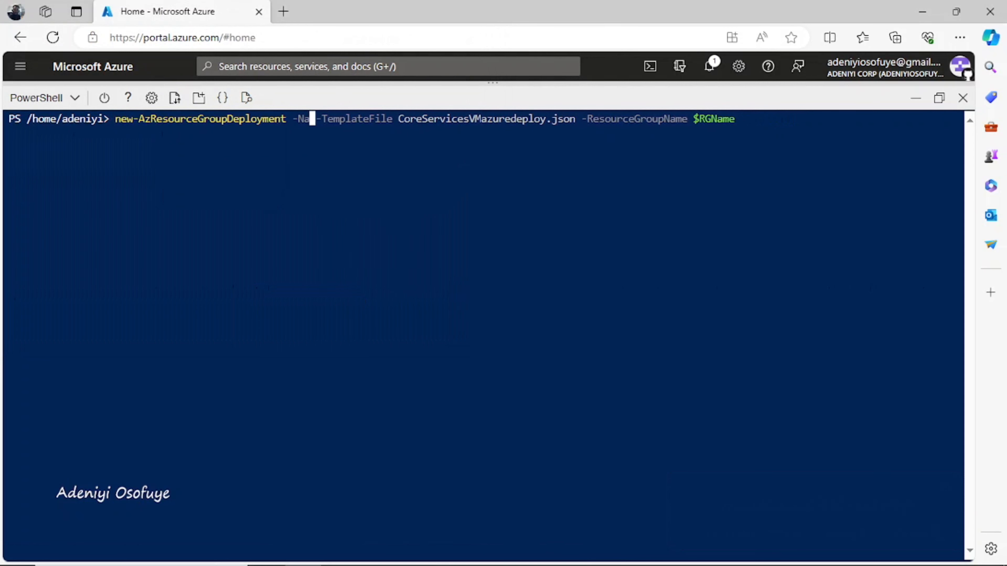
key(BackSpace)
key(BackSpace)
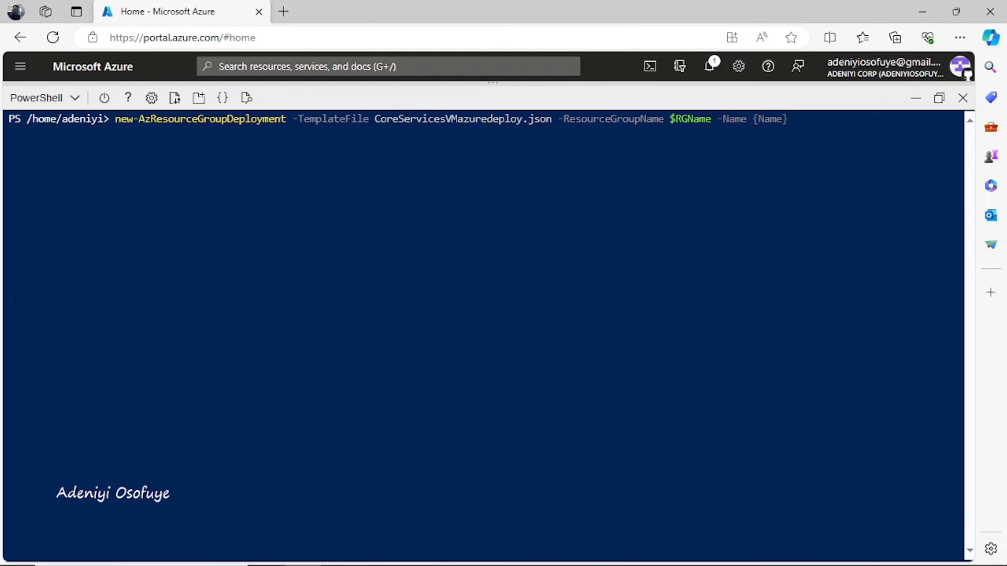
Step: Add -TemplateParameterFile and change its file name to ManufacturingVMazuredeploy.parameters.json
text(-templ)
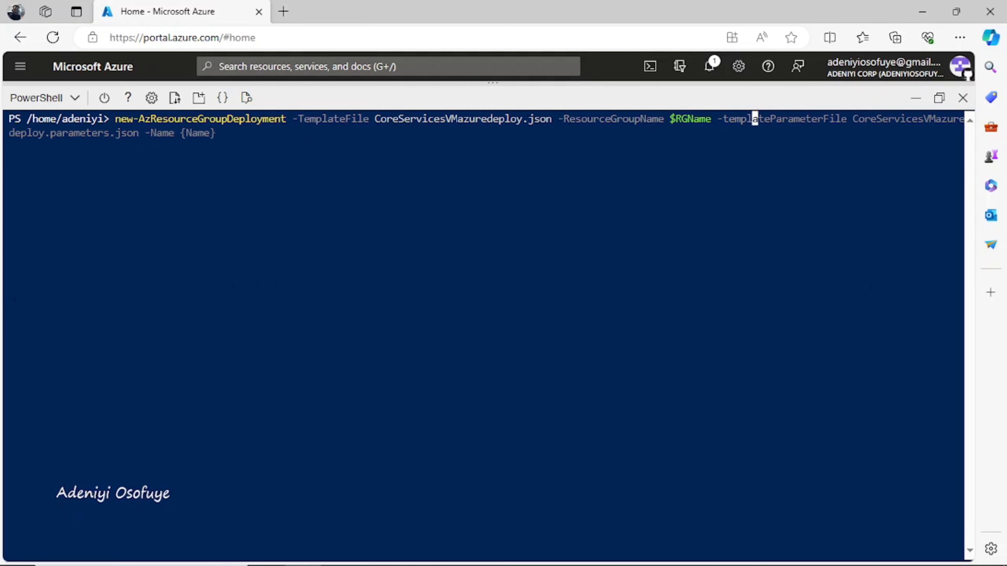
key(Right)
key(Left)
key(Left)
key(Left)
key(Left)
key(Left)
key(Left)
key(Left)
key(Left)
key(Left)
key(Left)
key(Left)
key(Left)
key(Left)
key(Left)
key(Left)
key(Left)
key(Left)
key(Left)
key(Left)
key(Left)
key(Left)
key(Left)
key(Left)
key(Left)
key(Left)
key(Left)
key(Left)
key(Left)
key(Left)
key(Left)
key(Left)
key(Left)
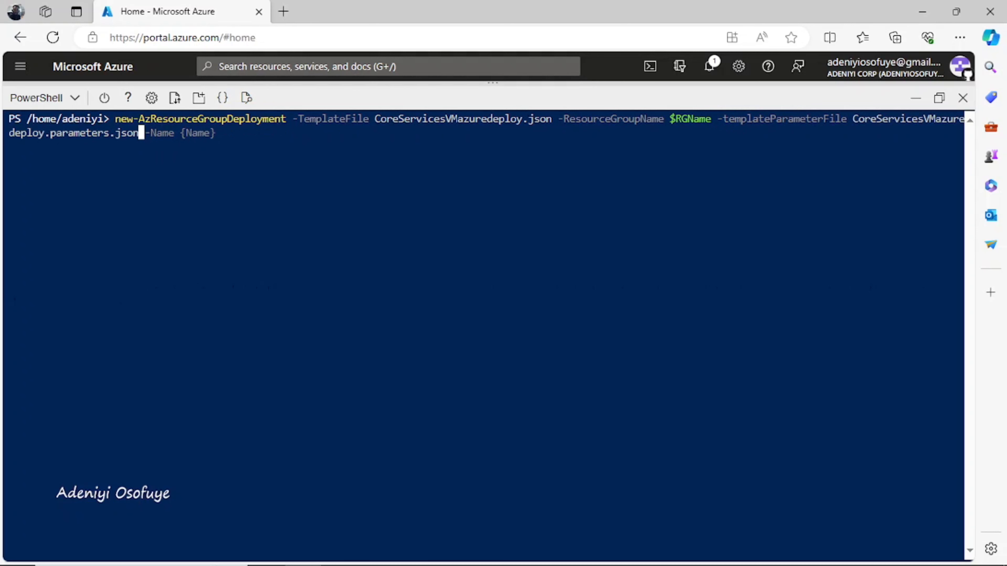
key(Left)
key(Left)
key(Left)
key(Left)
key(Left)
key(Left)
key(Left)
key(Right)
key(Right)
key(Right)
key(Right)
key(Right)
key(Right)
key(Right)
key(BackSpace)
key(BackSpace)
key(BackSpace)
key(BackSpace)
key(BackSpace)
key(BackSpace)
key(BackSpace)
key(BackSpace)
key(BackSpace)
key(BackSpace)
key(BackSpace)
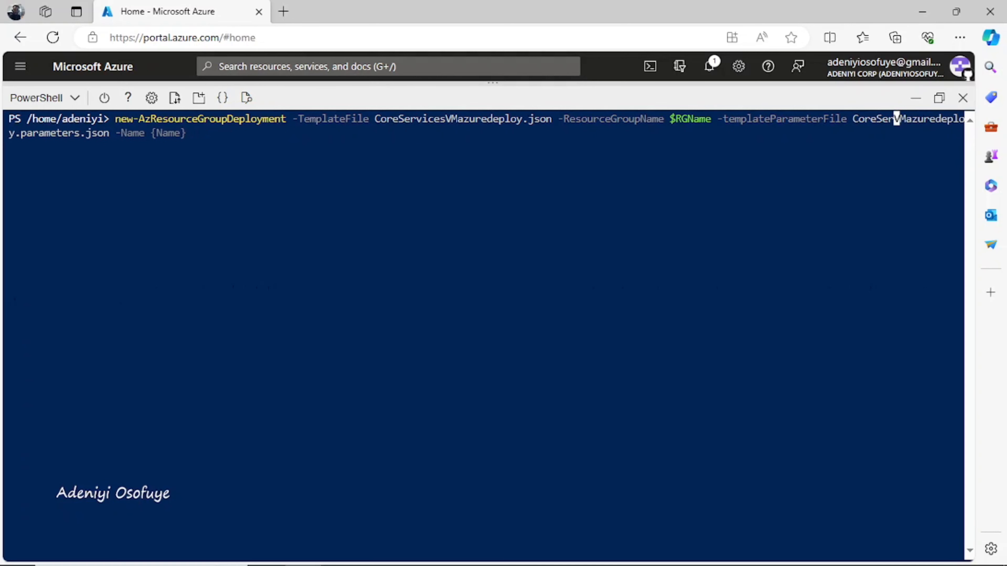
key(BackSpace)
text(Manu)
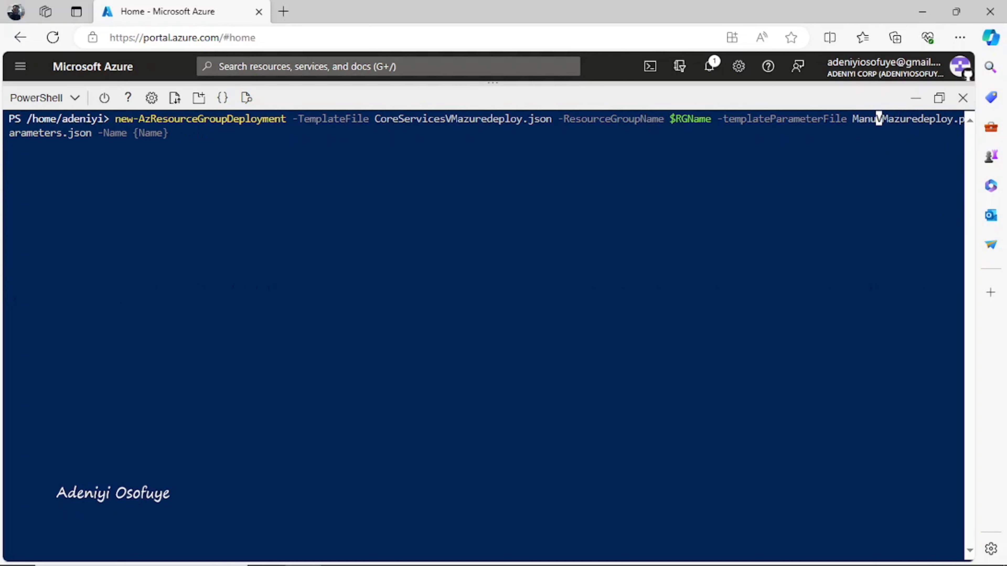
key(BackSpace)
text(ufacturing)
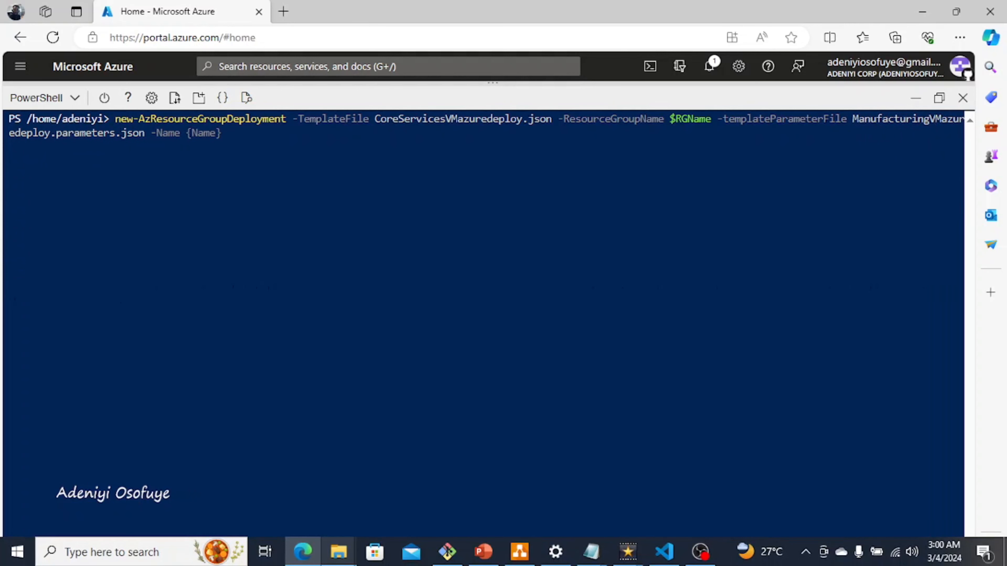
click(338, 552)
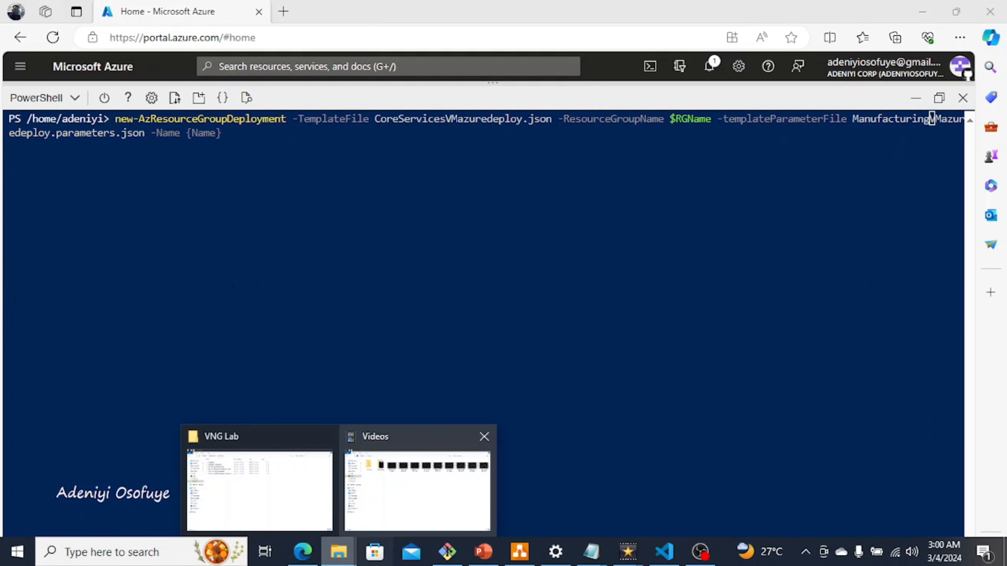
click(259, 489)
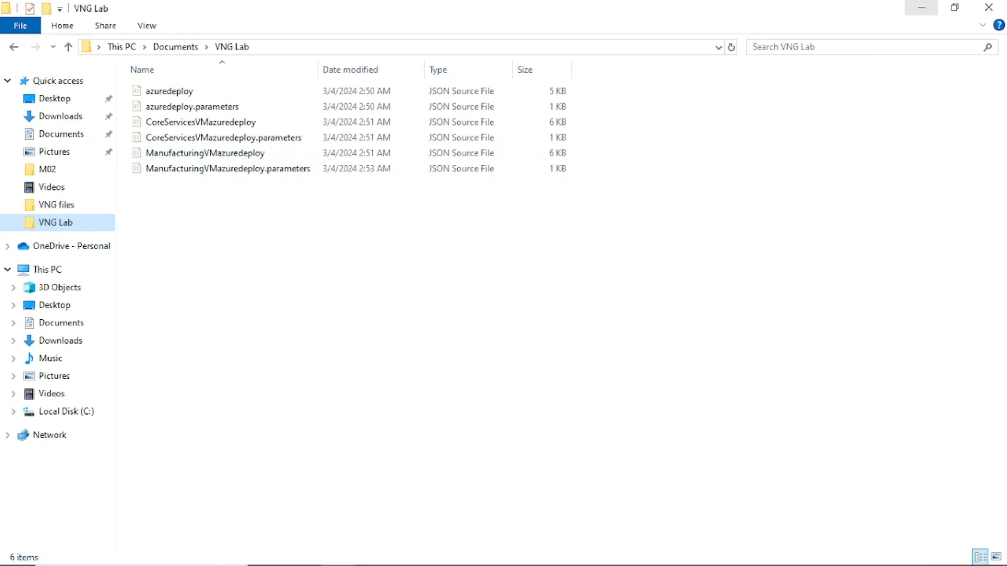
click(921, 7)
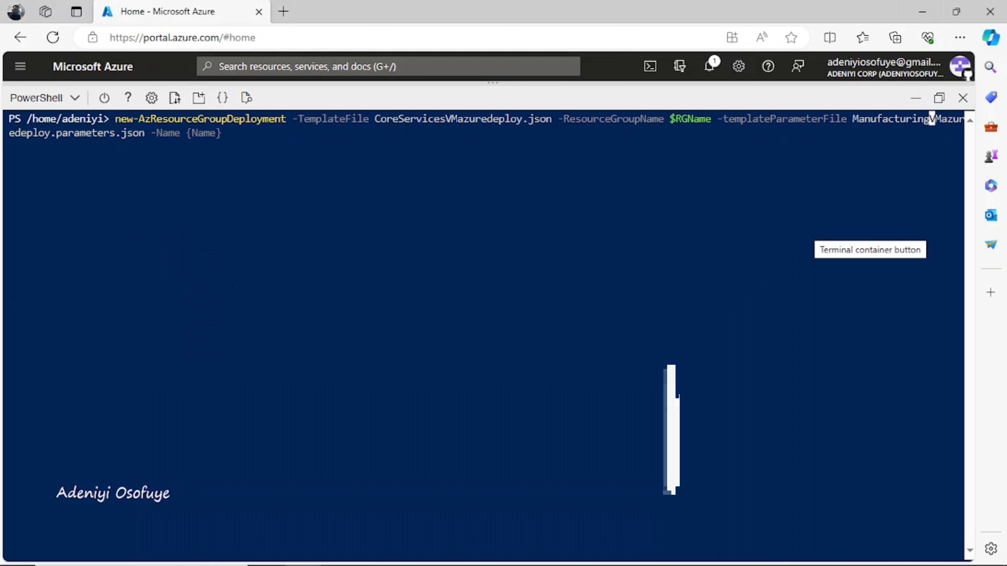
Step: Change the template file name from CoreServices to ManufacturingVMazuredeploy.json
key(Left)
key(Left)
key(Left)
key(Left)
key(Left)
key(Left)
key(Left)
key(Left)
key(Left)
key(Left)
key(Left)
key(Left)
key(Left)
key(Left)
key(Left)
key(Left)
key(Left)
key(Left)
key(Left)
key(Left)
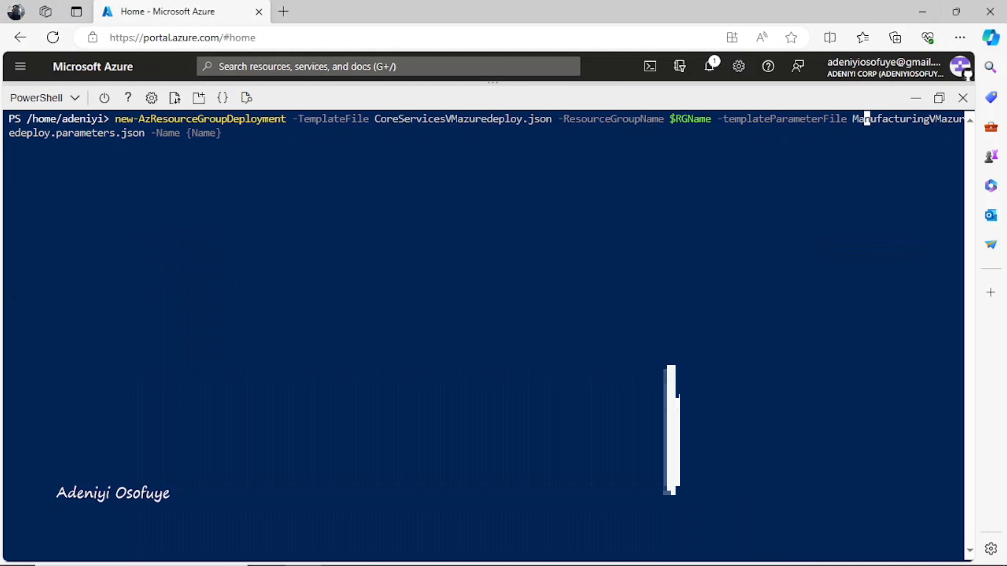
key(Left)
key(Left)
key(Left)
key(Left)
key(Left)
key(Left)
key(Left)
key(Left)
key(Left)
key(Left)
key(Left)
key(Left)
key(Left)
key(Left)
key(Left)
key(Left)
key(Left)
key(Left)
key(Left)
key(Left)
key(Left)
key(BackSpace)
key(BackSpace)
key(BackSpace)
key(BackSpace)
key(BackSpace)
key(BackSpace)
key(BackSpace)
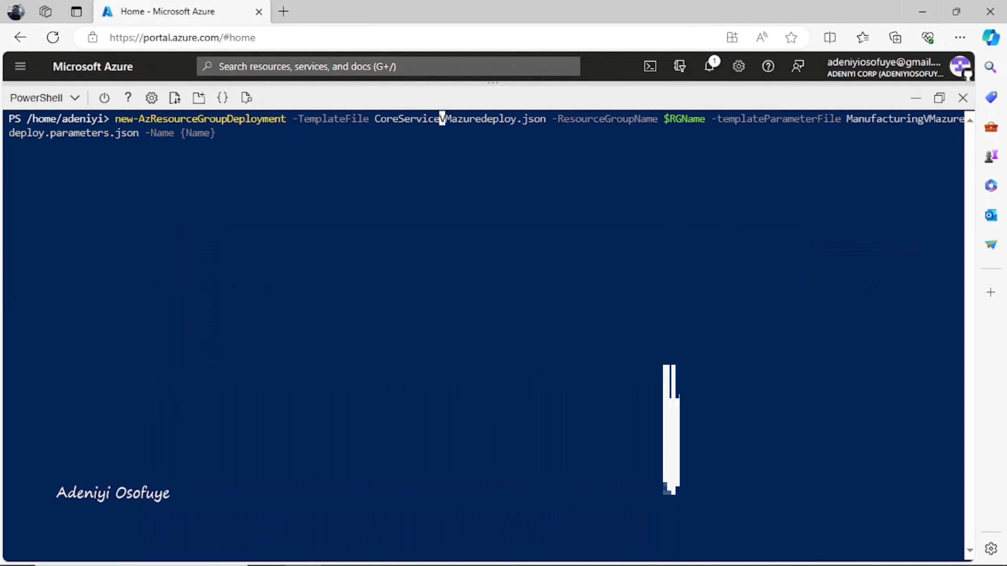
key(BackSpace)
key(BackSpace)
key(BackSpace)
key(BackSpace)
key(BackSpace)
text(MAnufacturin)
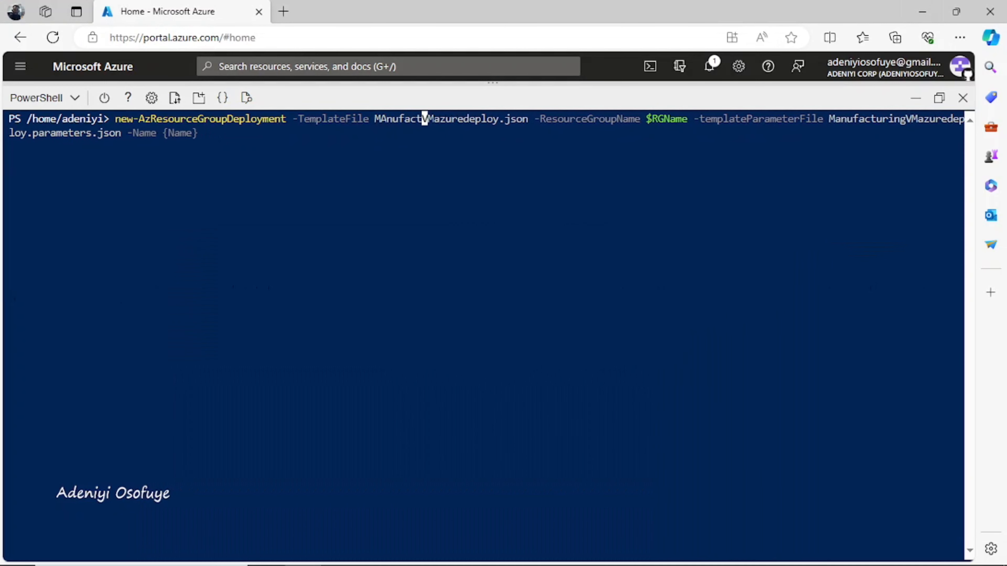
key(BackSpace)
key(BackSpace)
key(BackSpace)
key(BackSpace)
key(BackSpace)
key(BackSpace)
key(BackSpace)
key(BackSpace)
key(BackSpace)
key(BackSpace)
key(BackSpace)
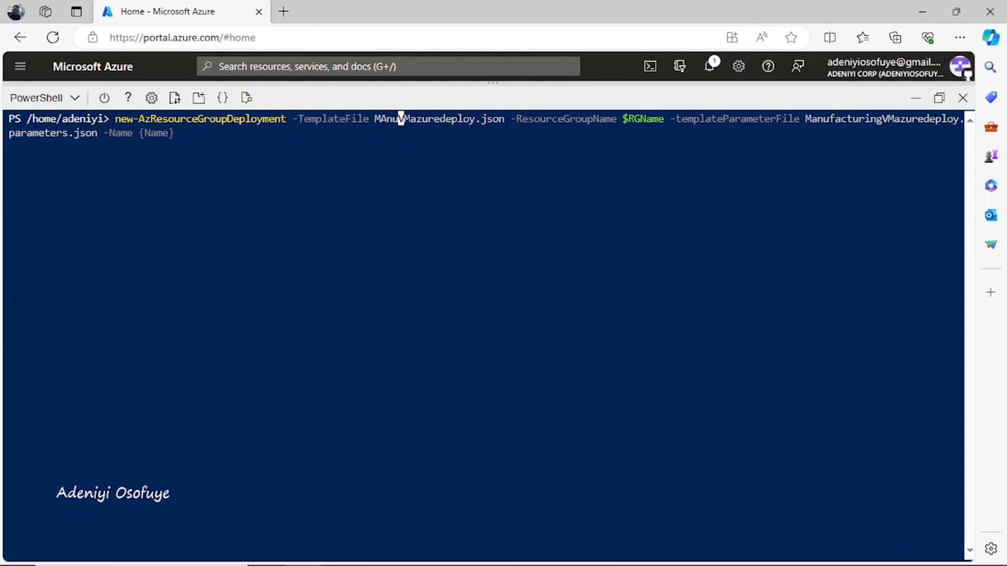
text(anufactu)
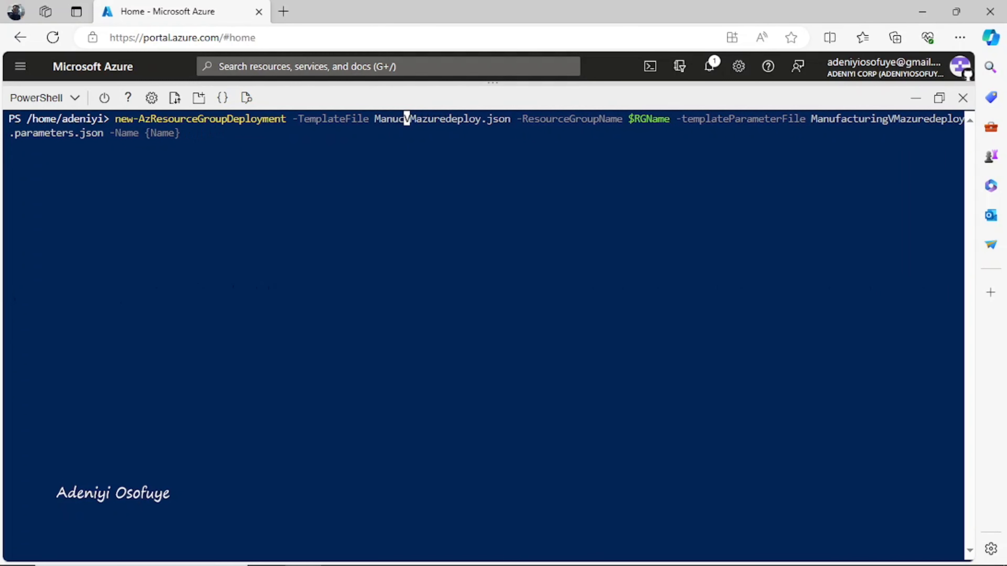
text(ring)
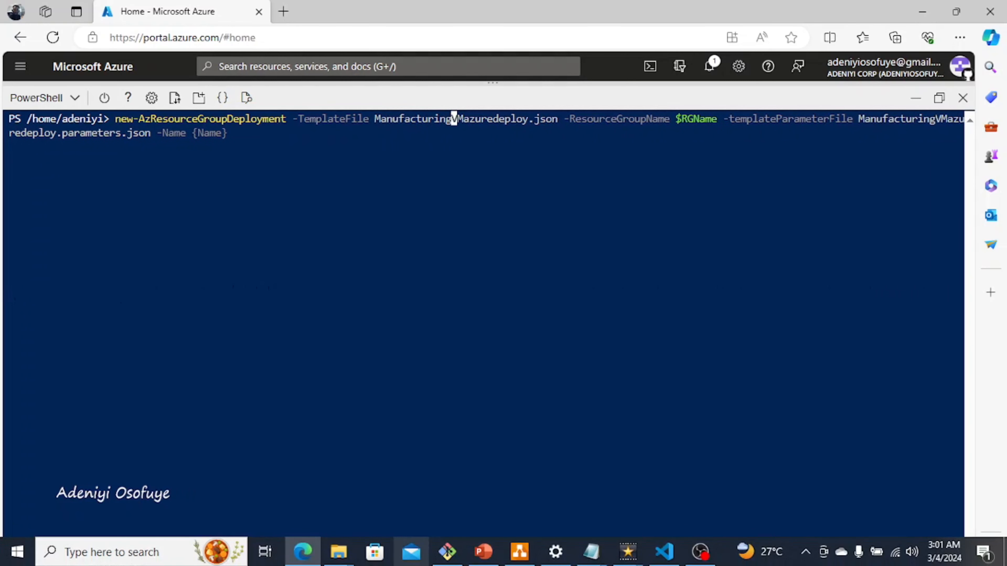
Step: Run the ManufacturingVM deployment and enter the admin password at the prompt
mouse_move(338, 551)
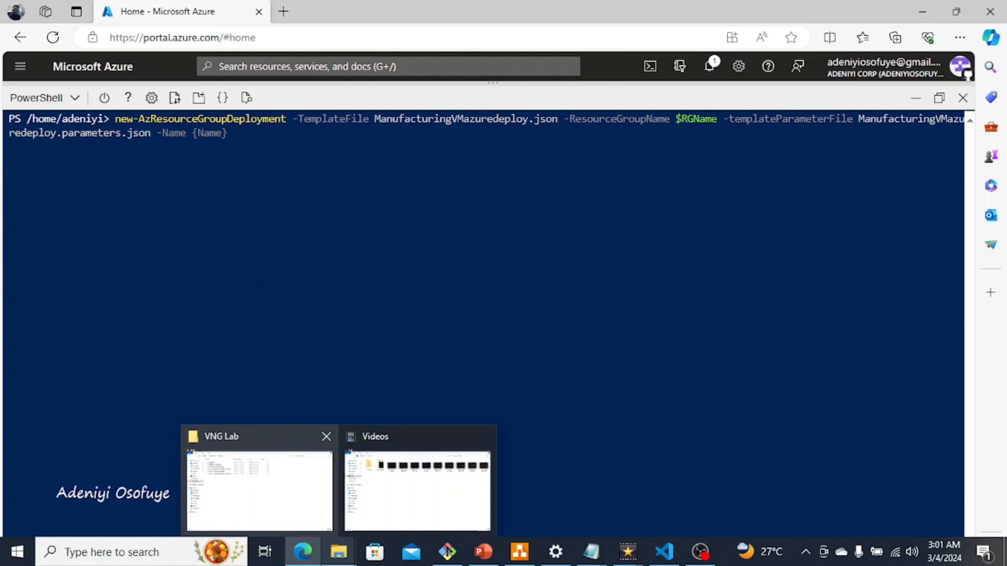
click(238, 468)
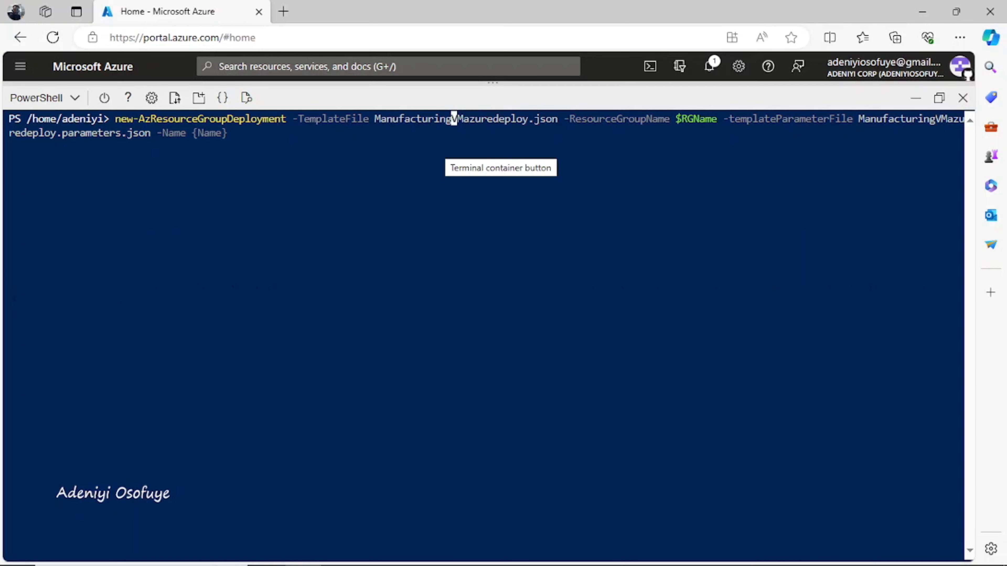
key(End)
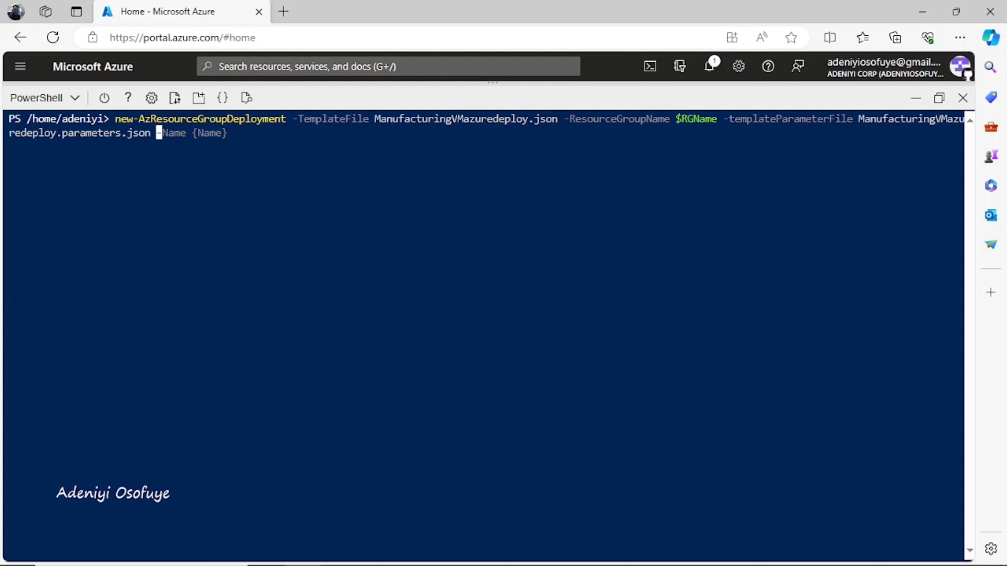
key(Return)
text(**************)
key(Return)
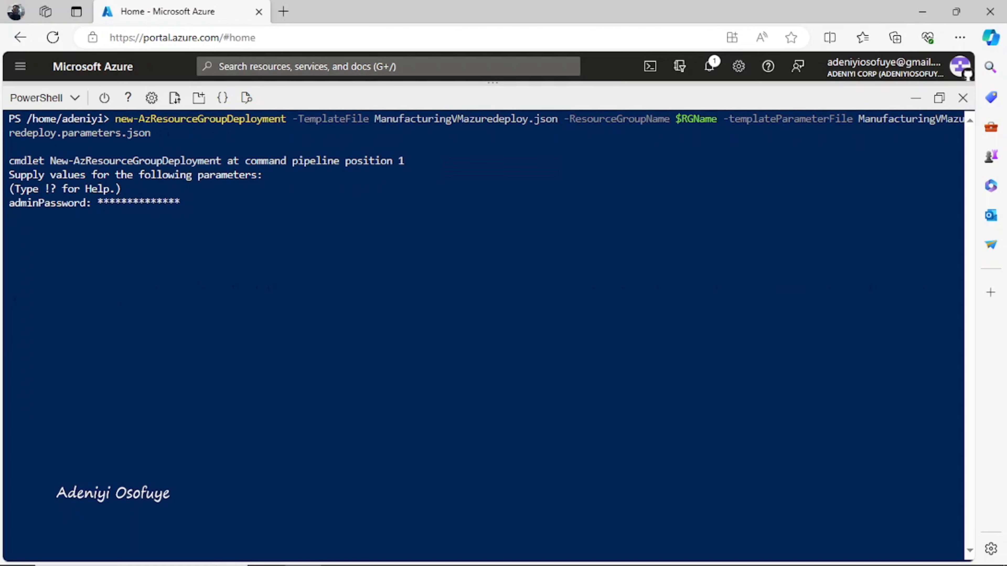
right_click(198, 8)
Step: Duplicate the Azure portal tab, then return to the original portal tab
click(255, 93)
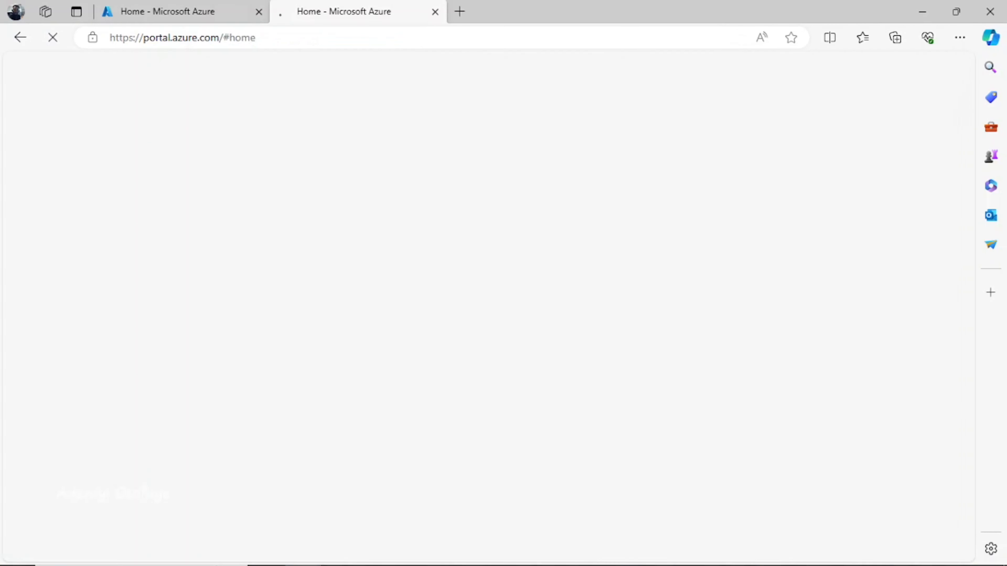
key(ctrl+1)
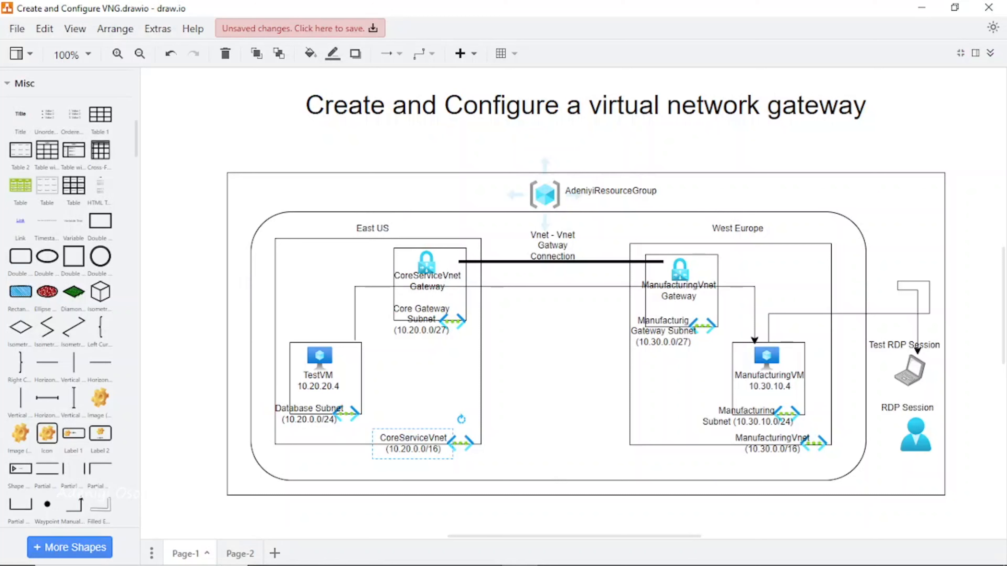
Step: Insert the missing 'e' so the diagram label reads 'Vnet - Vnet Gateway Connection'
click(552, 245)
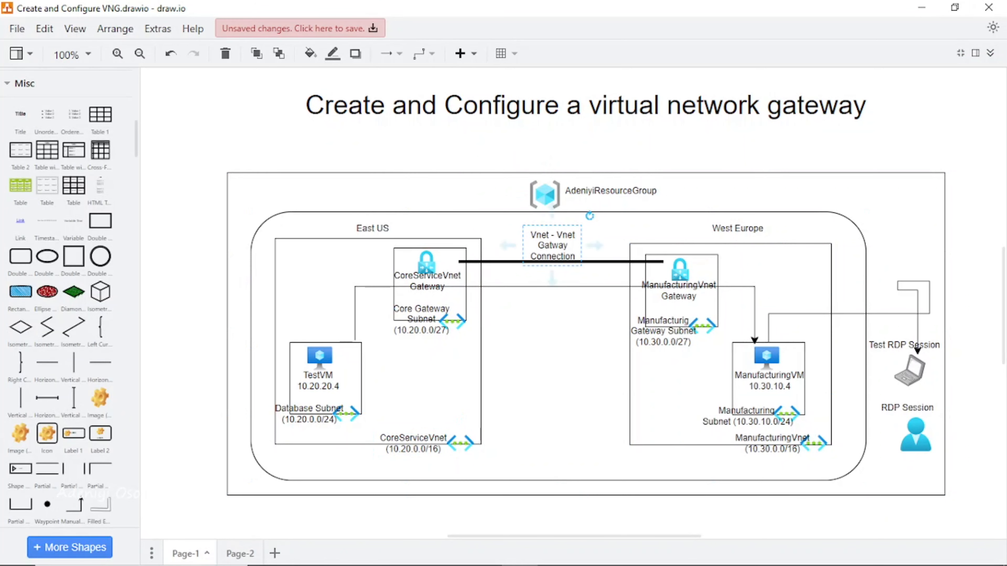
double_click(552, 245)
key(Right)
key(Left)
key(Left)
key(Up)
key(Left)
key(Left)
text(e)
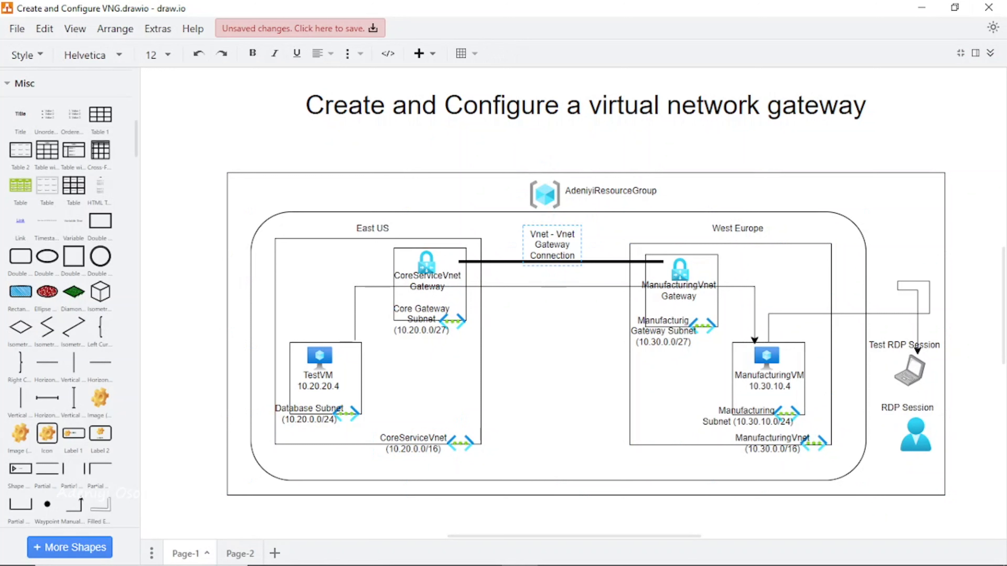
click(586, 329)
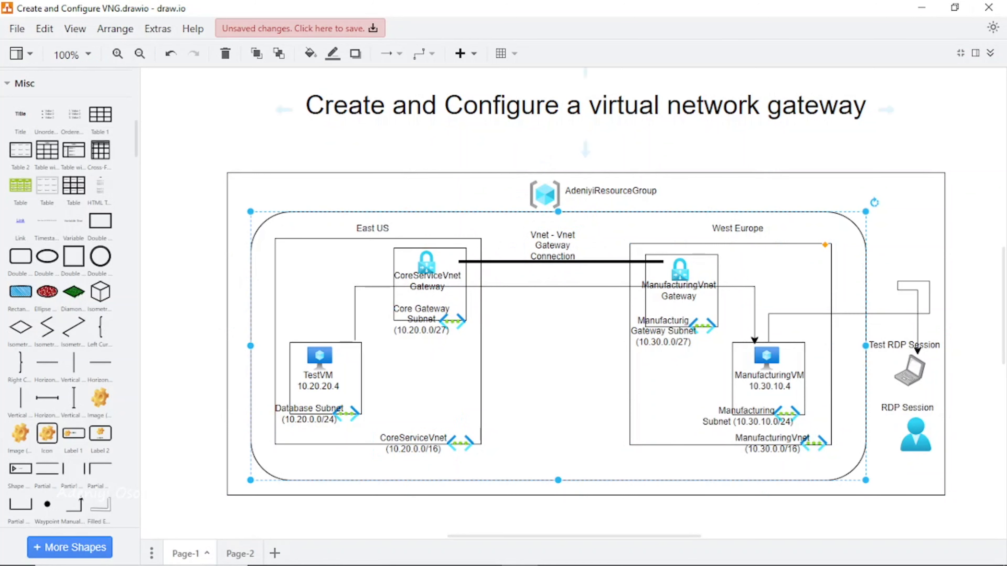
click(908, 127)
Step: Launch Remote Desktop Connection via the rd search and open the CoreServicesVM overview
click(921, 7)
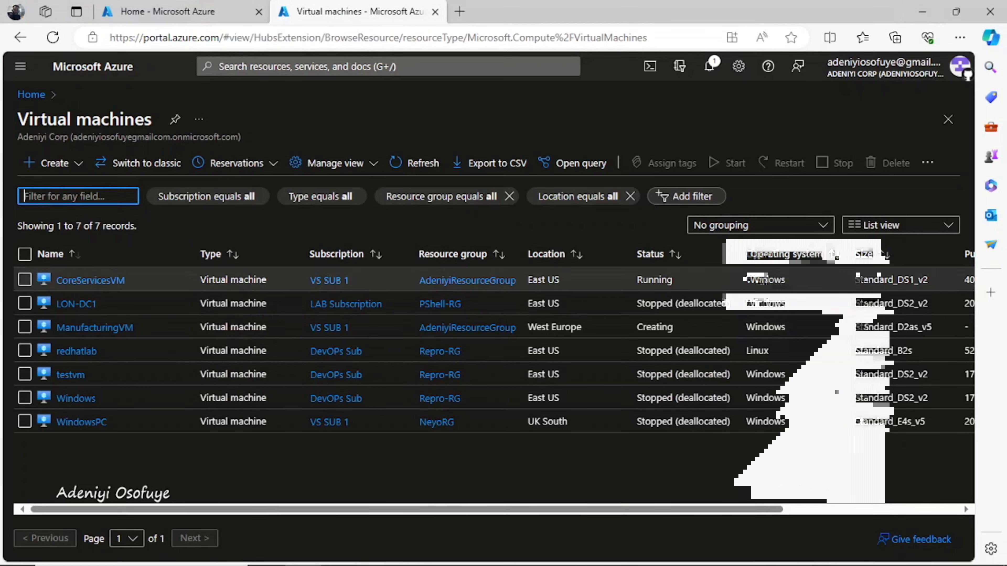
key(super)
text(rd)
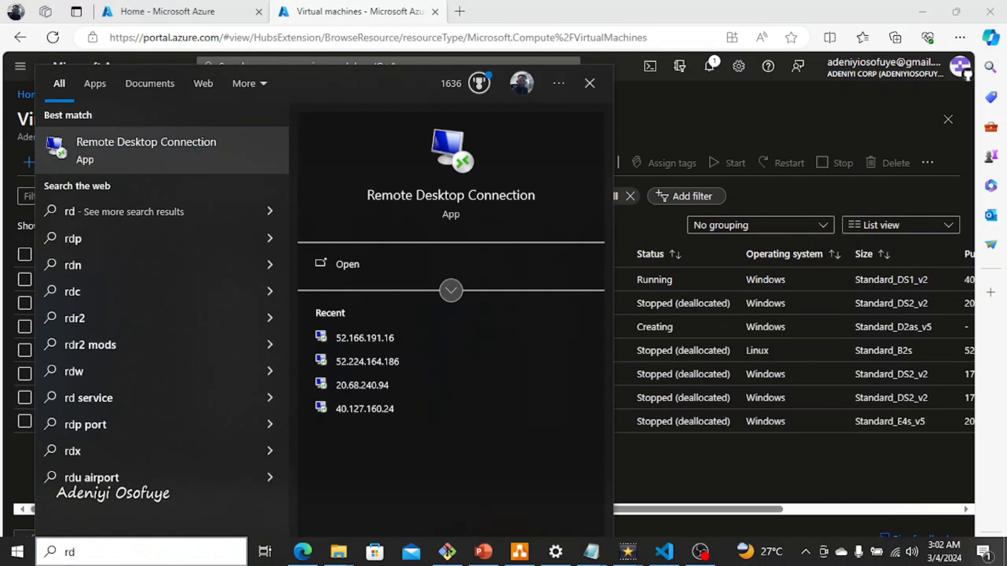
click(162, 151)
click(91, 280)
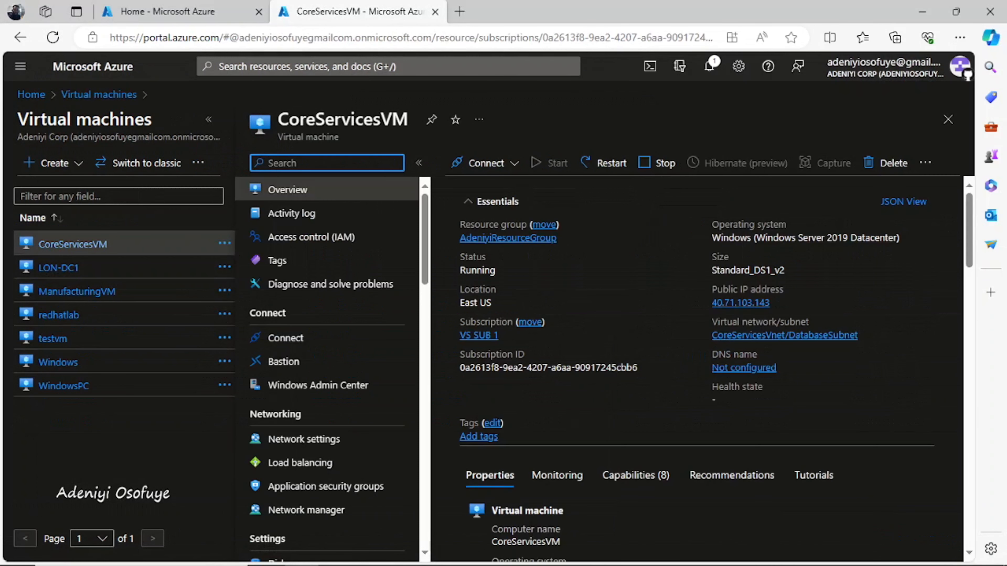
Step: Connect Remote Desktop to CoreServicesVM's public IP 40.71.103.143
click(778, 303)
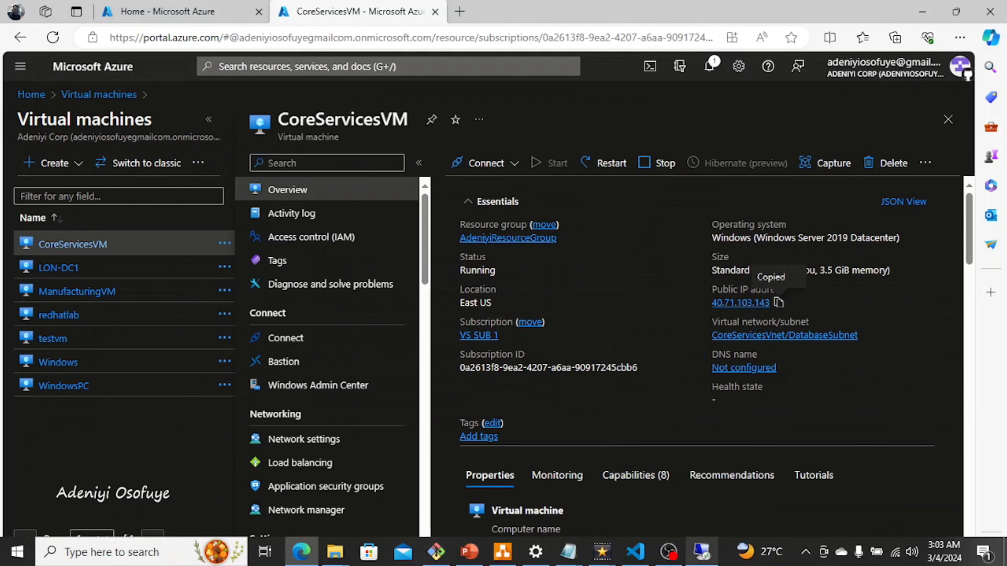
click(701, 551)
text(40.71.103.143)
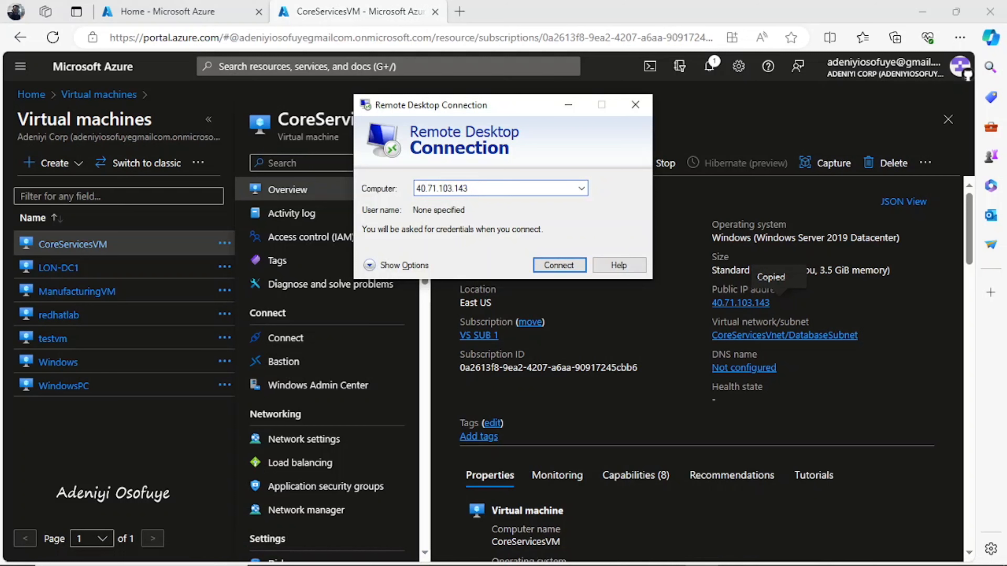
key(Return)
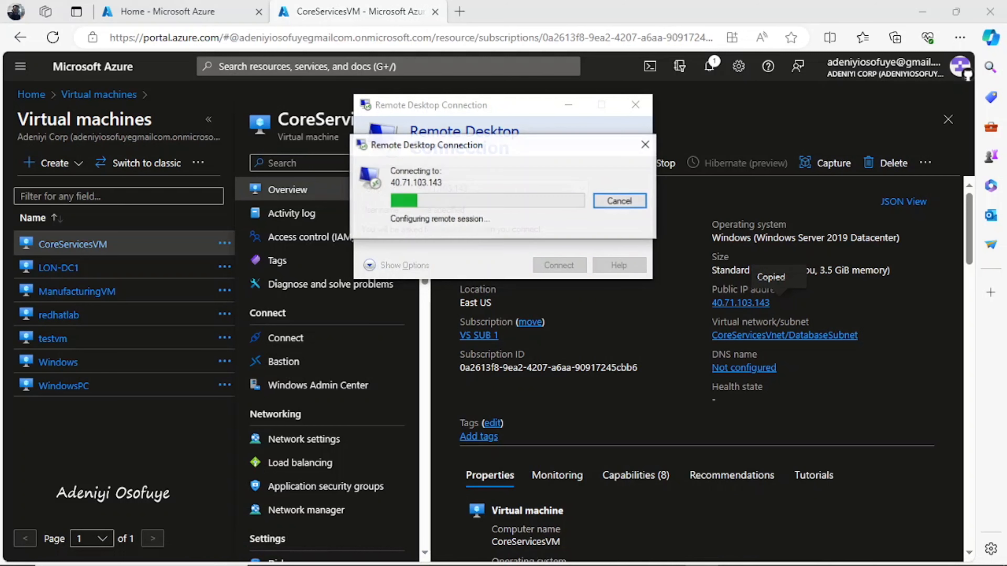
Step: Sign in with the VM's user name and password, accept the certificate, and minimise the session
text(Test)
key(BackSpace)
key(BackSpace)
key(BackSpace)
text(est)
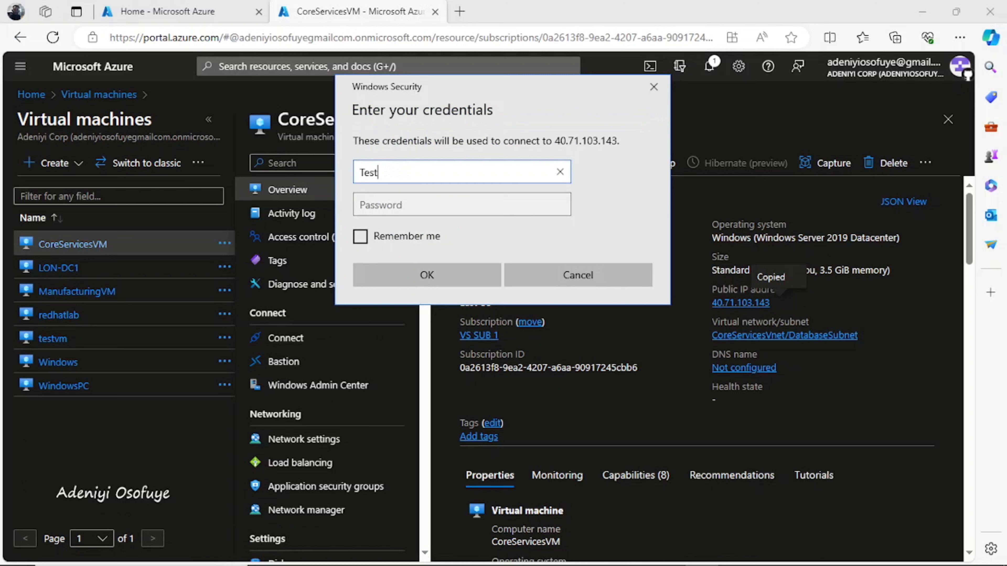
text(User)
key(Tab)
text(**************)
key(Return)
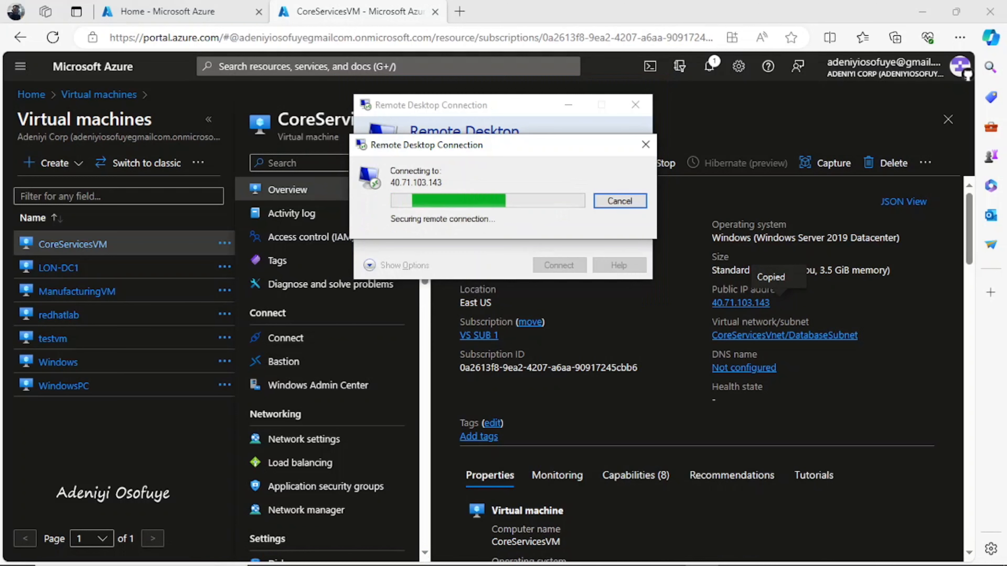
click(548, 315)
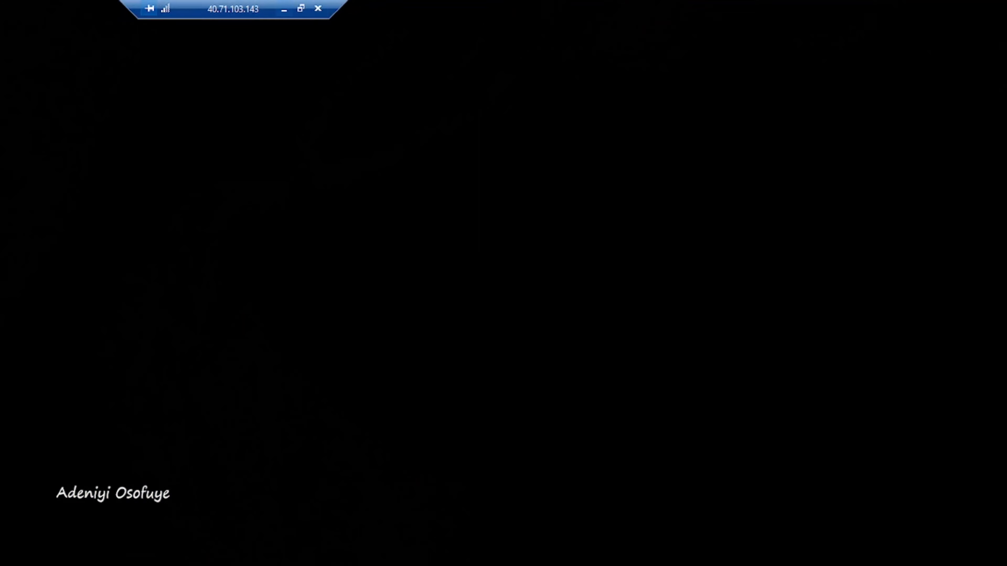
click(284, 10)
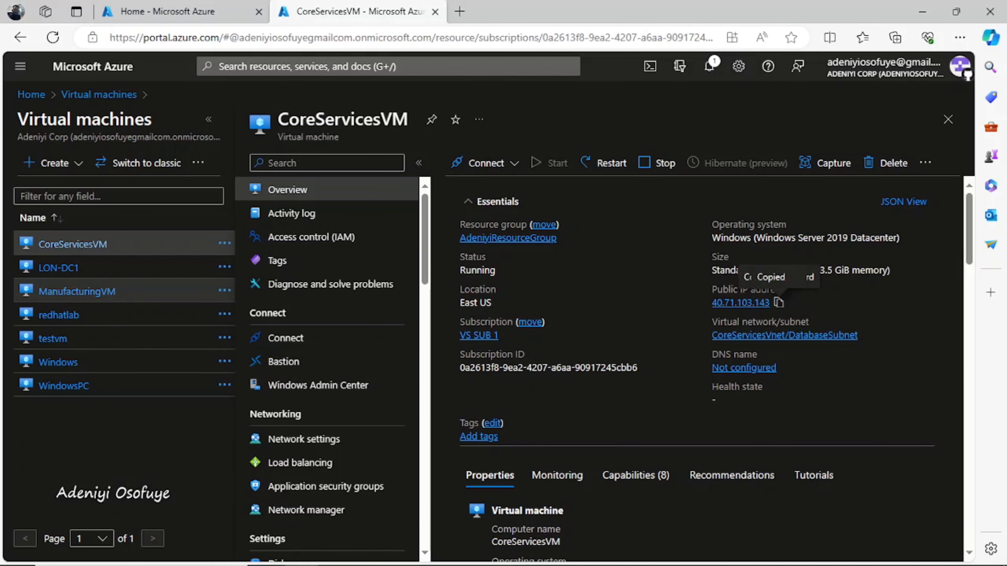
Step: Copy ManufacturingVM's public IP and start a Remote Desktop connection to 51.144.49.87
click(77, 291)
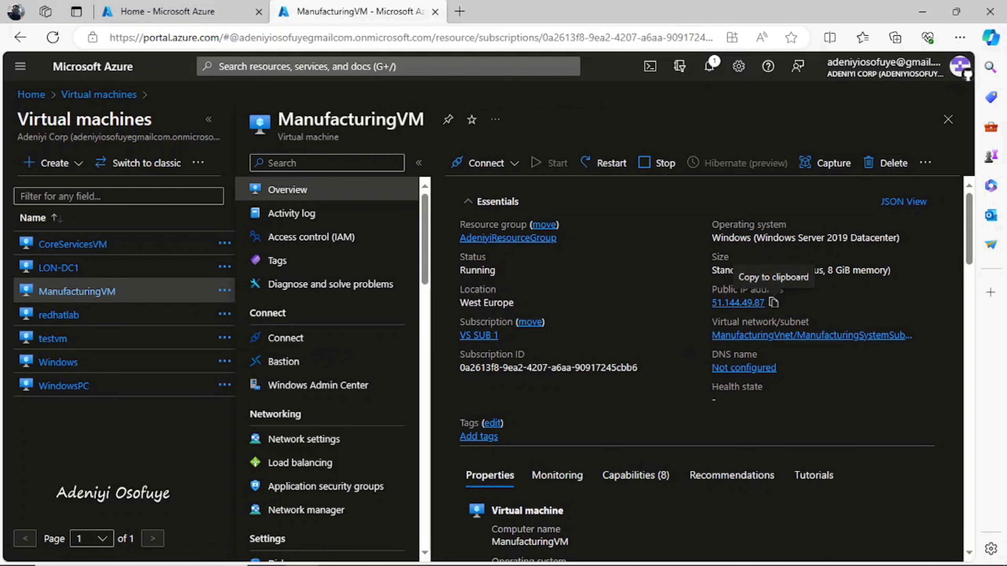
click(773, 303)
key(super)
text(rd)
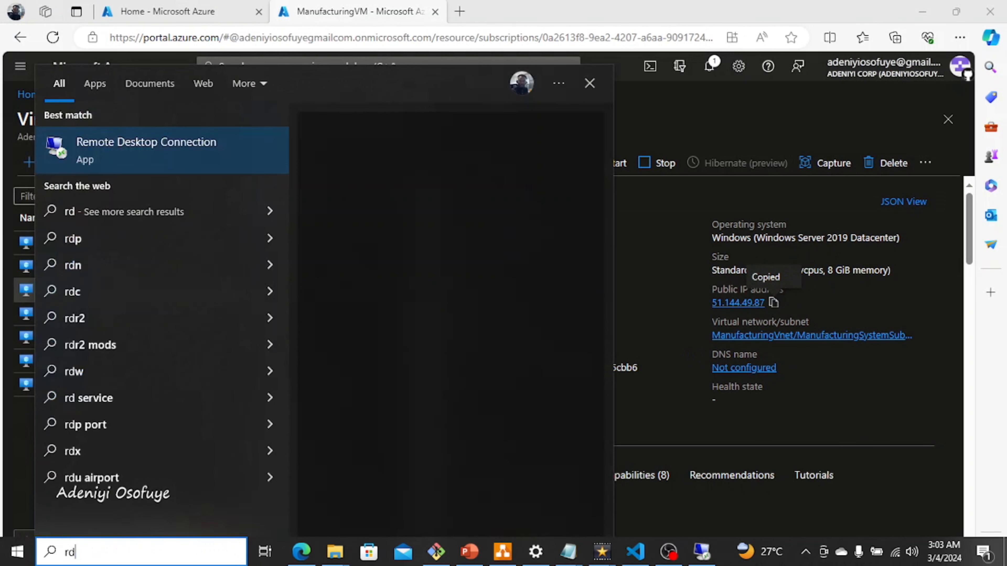
key(Return)
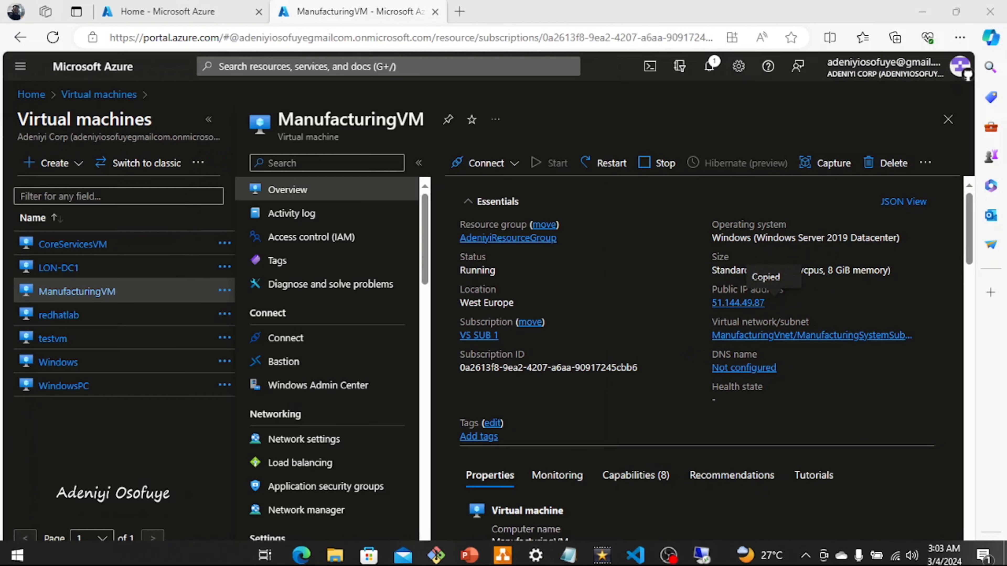
key(ctrl+v)
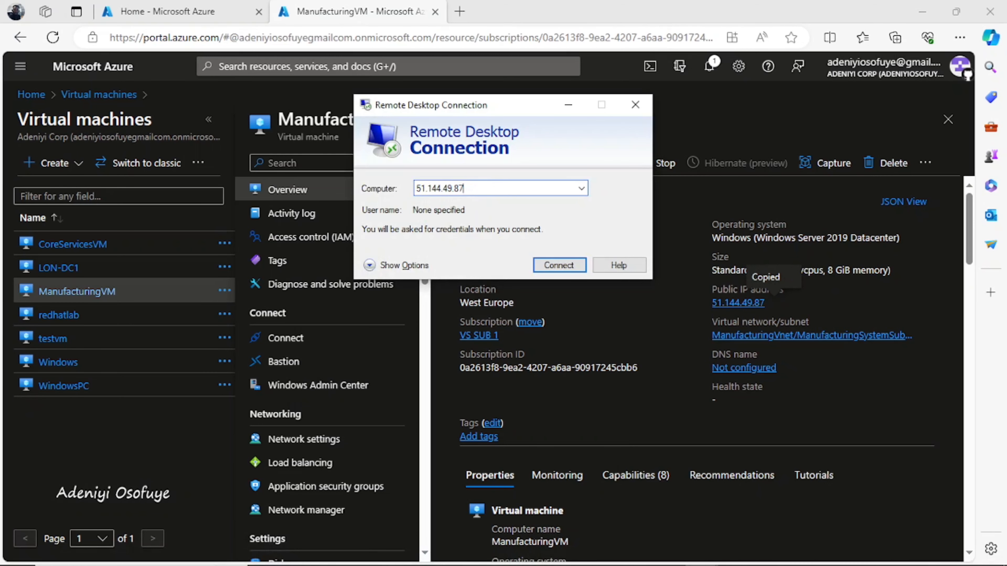
key(Return)
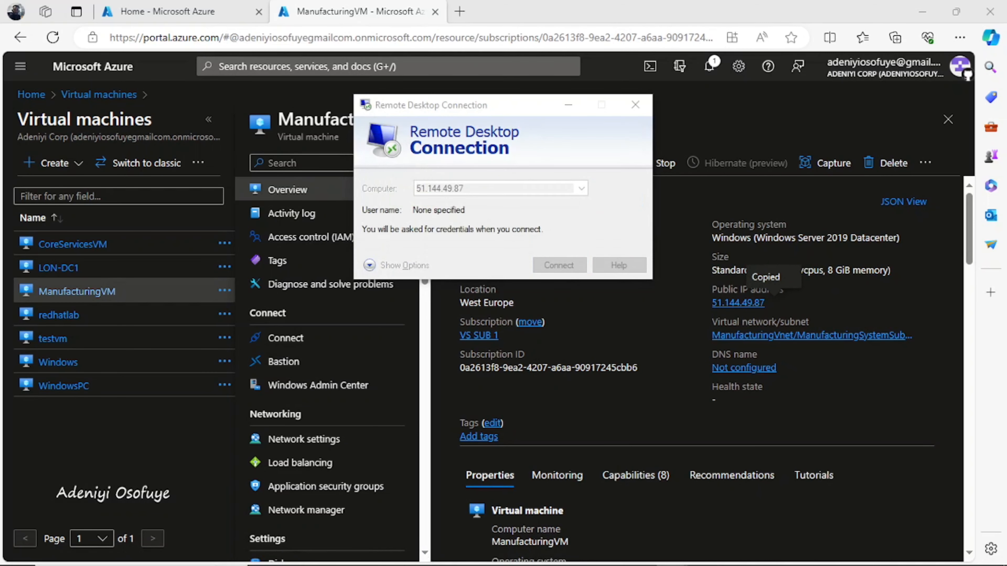
Step: Enter the VM's user name and password, fixing the casing, and trust the certificate
text(TestUSer)
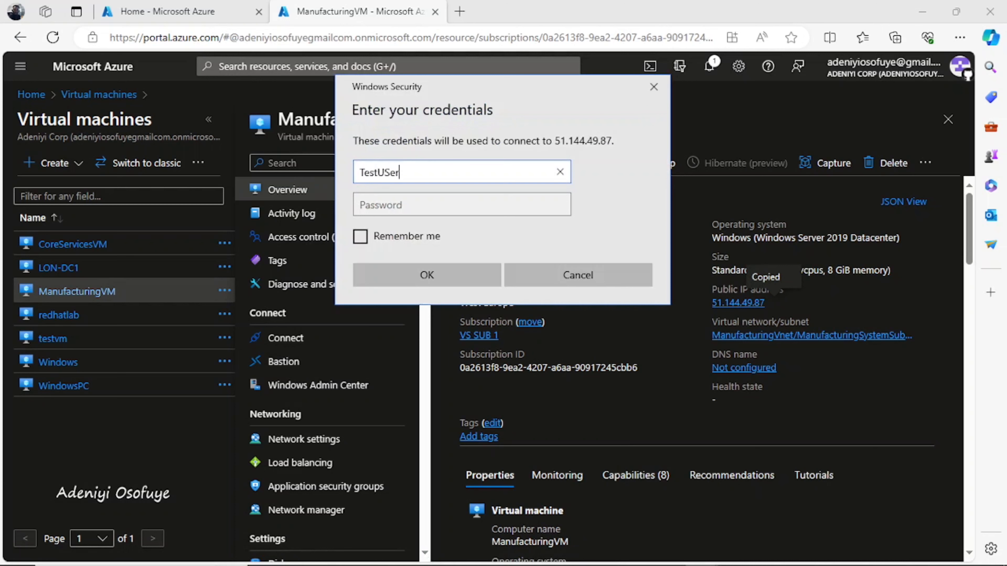
key(Tab)
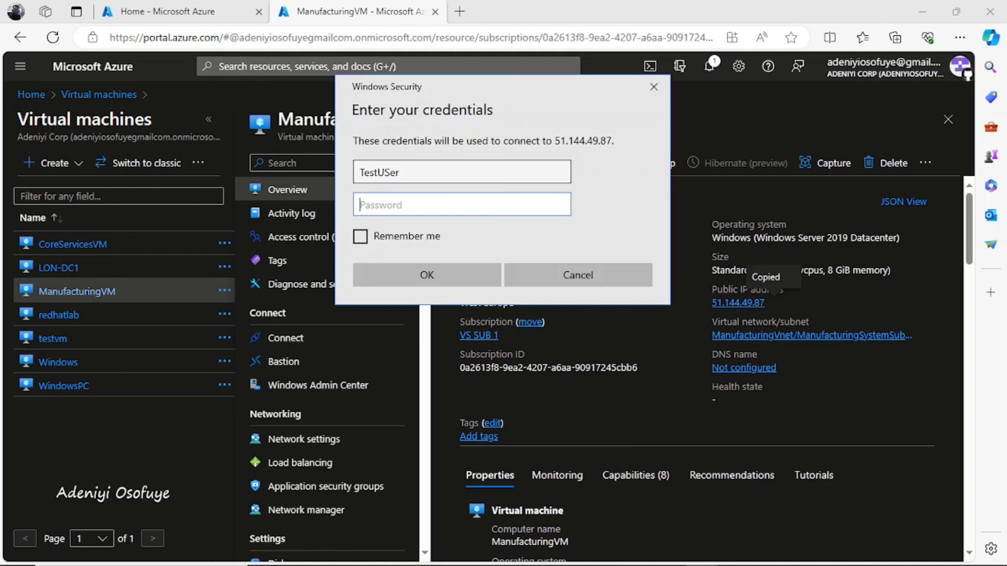
key(shift+Tab)
key(BackSpace)
key(BackSpace)
key(BackSpace)
text(ser)
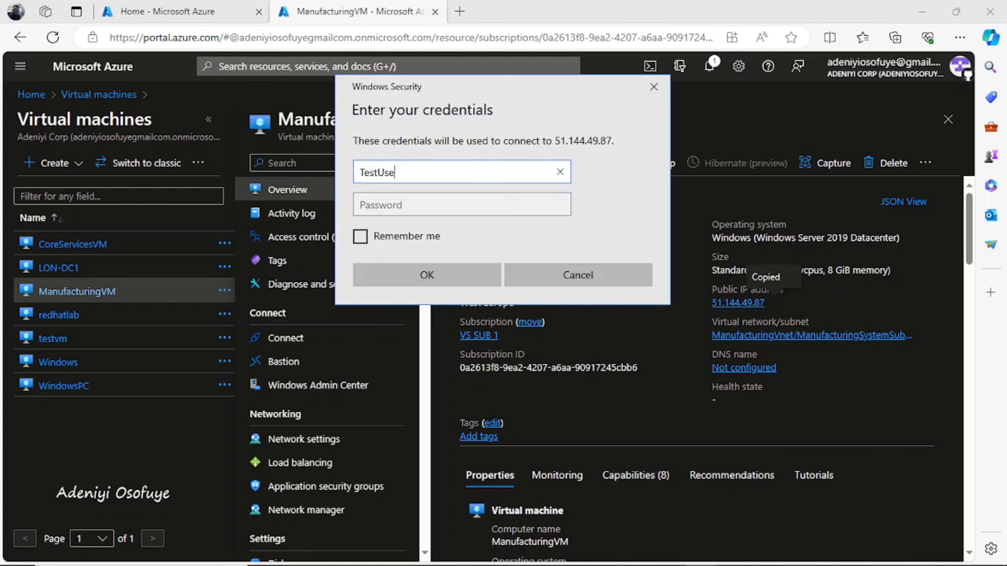
key(Tab)
text(•••••••••)
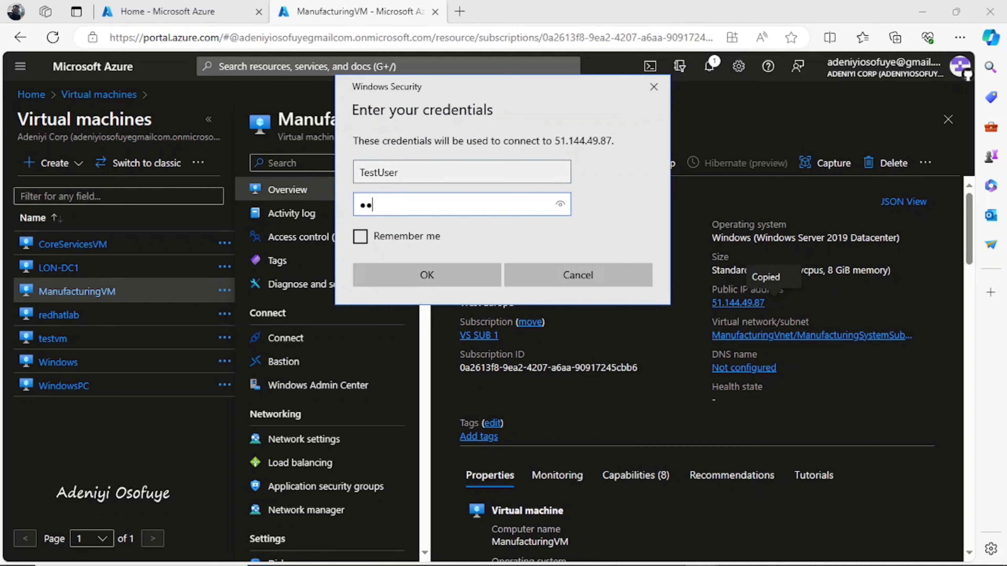
text(•••••)
key(Return)
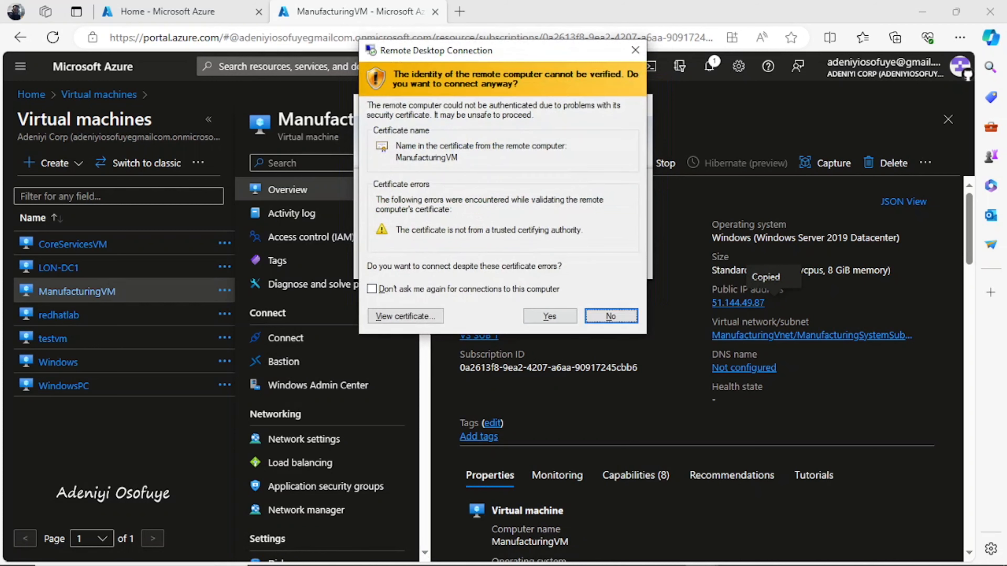
click(549, 314)
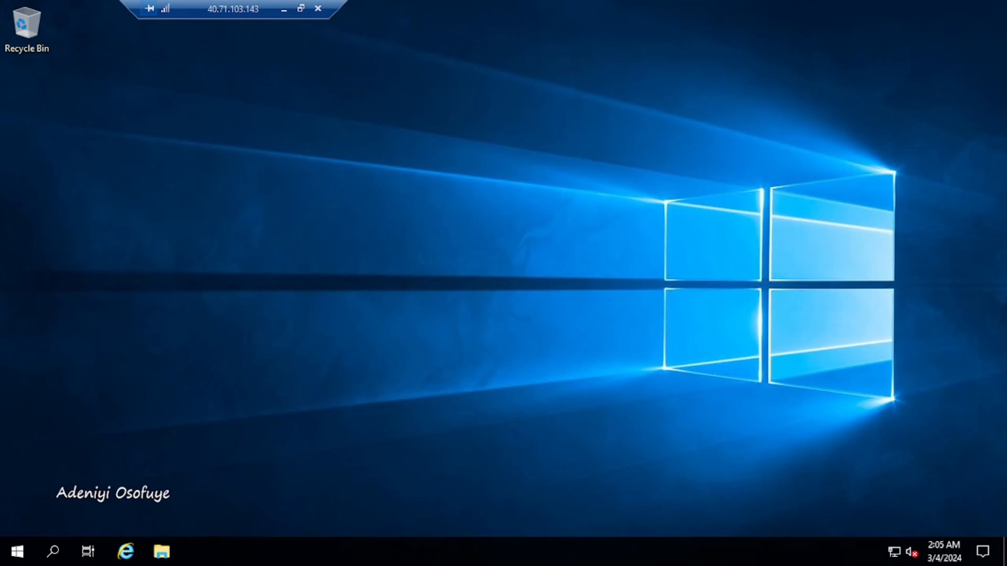
Step: Search 'po' in CoreServicesVM's Start menu and launch Windows PowerShell as administrator
key(super)
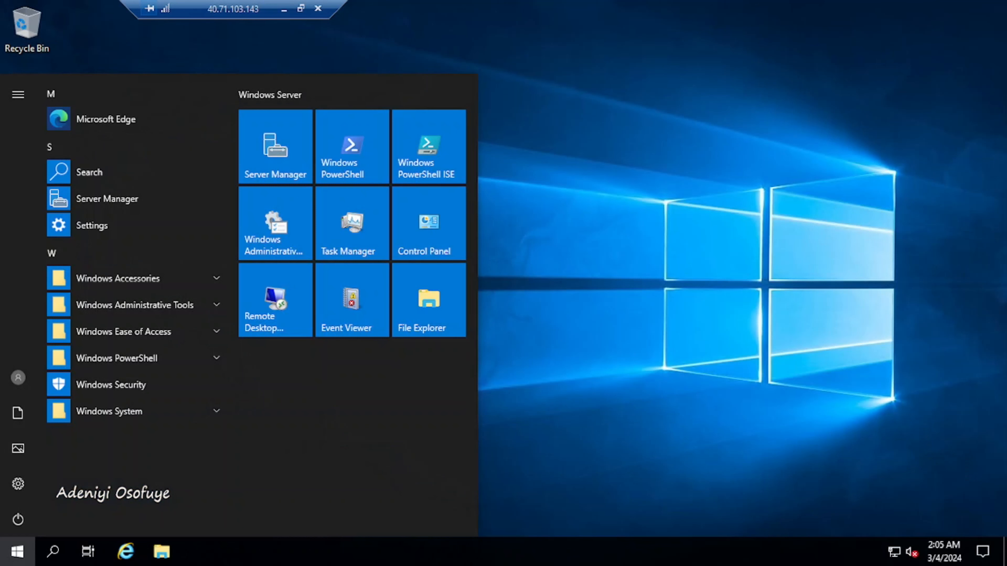
text(c)
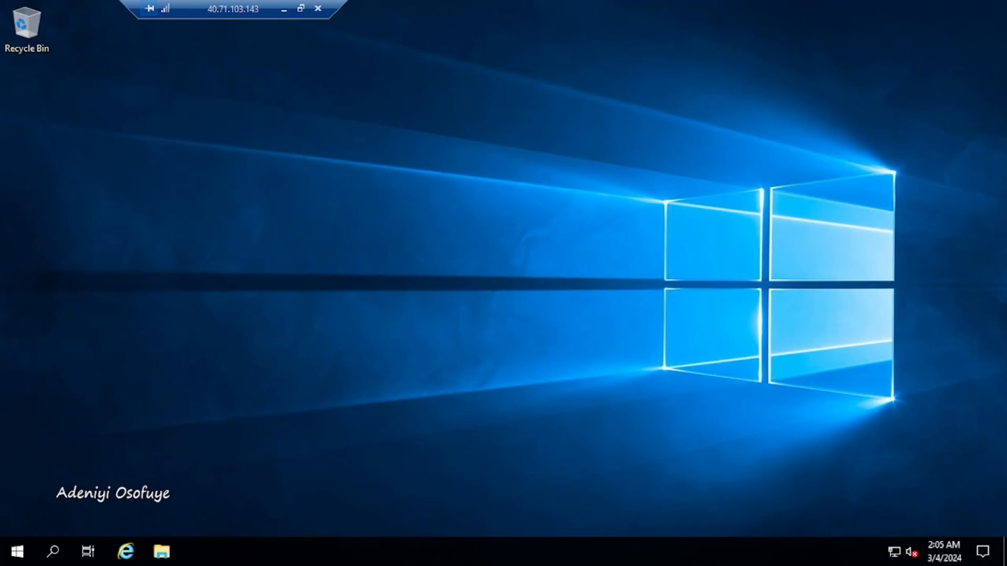
key(super)
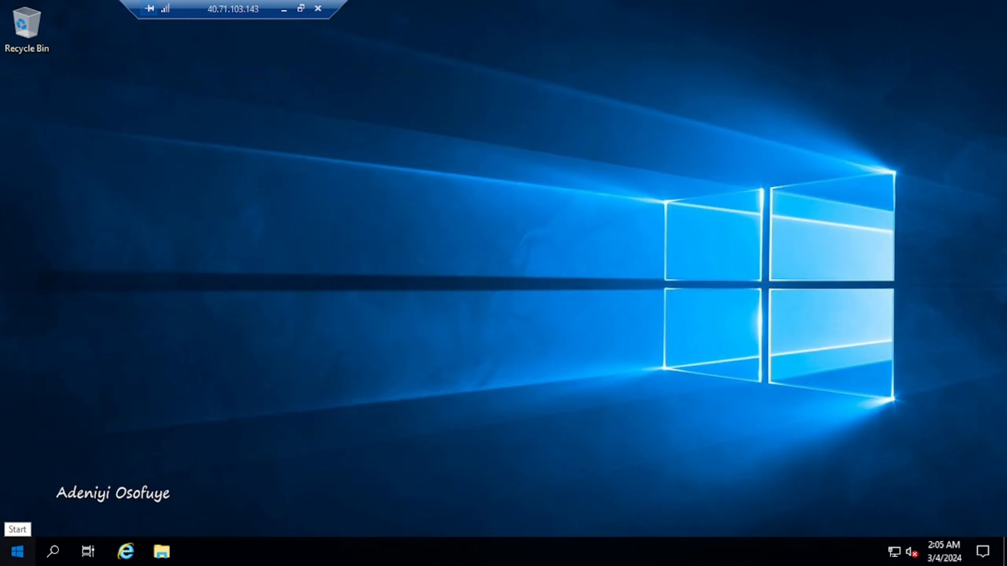
click(17, 551)
text(po)
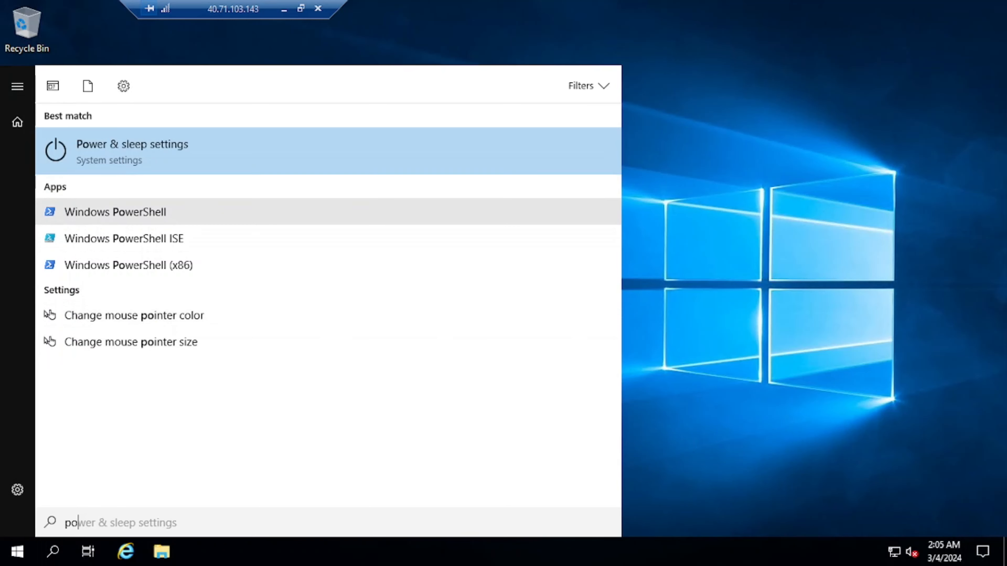
click(114, 212)
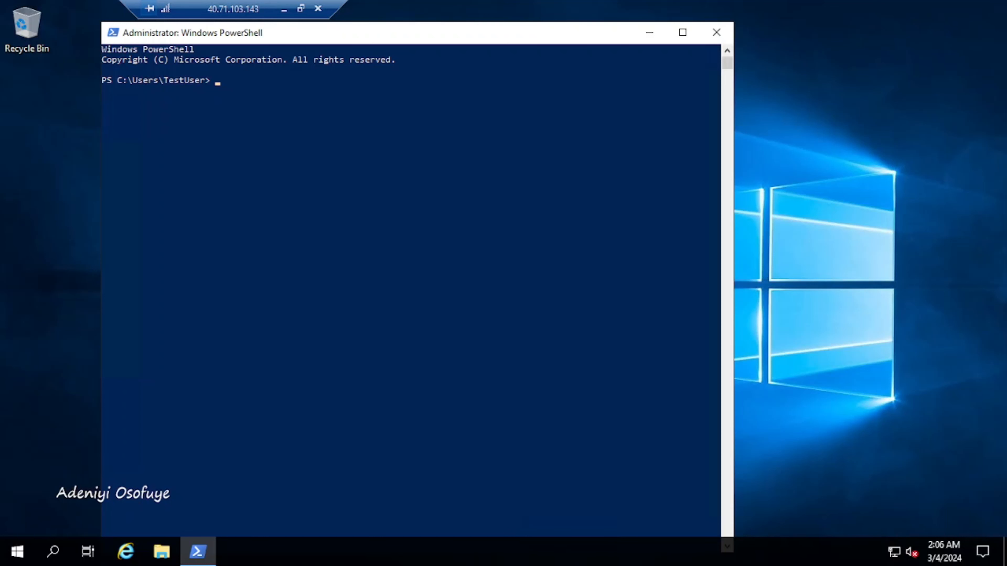
Step: Drop the unfinished Test-NetConnection command and run ipconfig, showing 10.20.20.4 with gateway 10.20.20.1
text(Test-NetConnection 10)
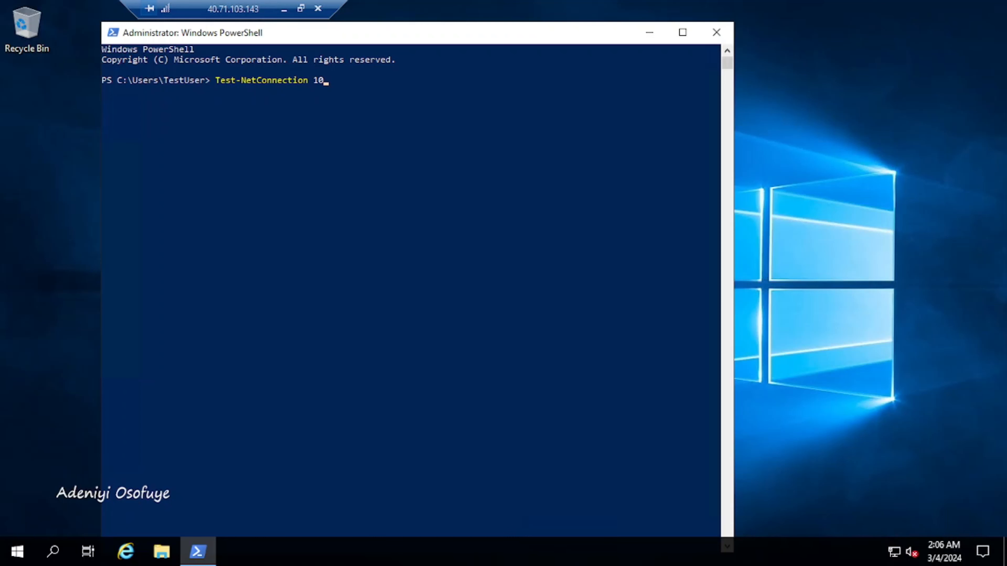
text(.30)
key(BackSpace)
key(BackSpace)
key(BackSpace)
key(BackSpace)
key(BackSpace)
key(BackSpace)
key(BackSpace)
key(BackSpace)
key(BackSpace)
key(BackSpace)
key(BackSpace)
key(BackSpace)
key(BackSpace)
key(BackSpace)
key(BackSpace)
key(BackSpace)
key(BackSpace)
key(BackSpace)
key(BackSpace)
key(BackSpace)
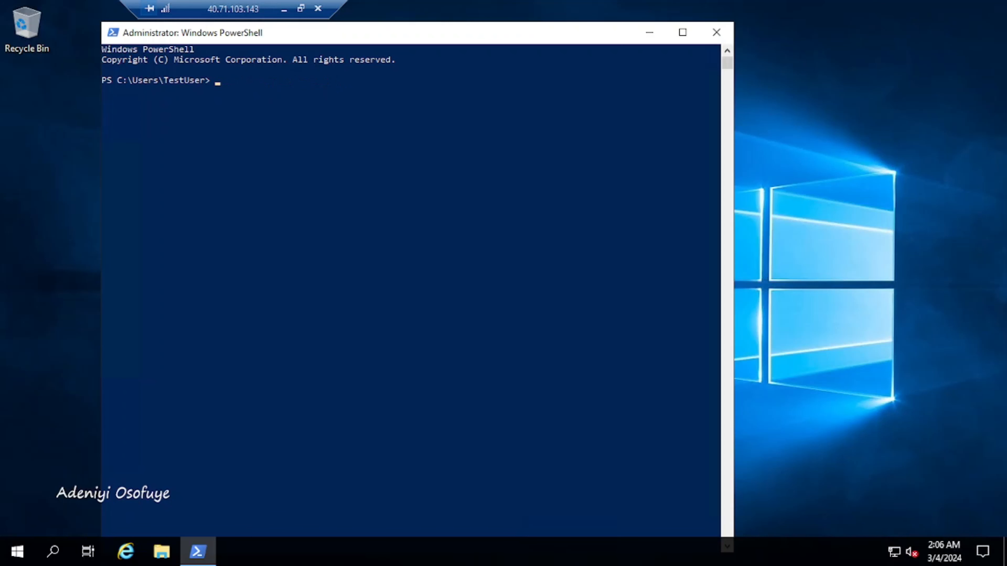
text(ipconfig)
key(Return)
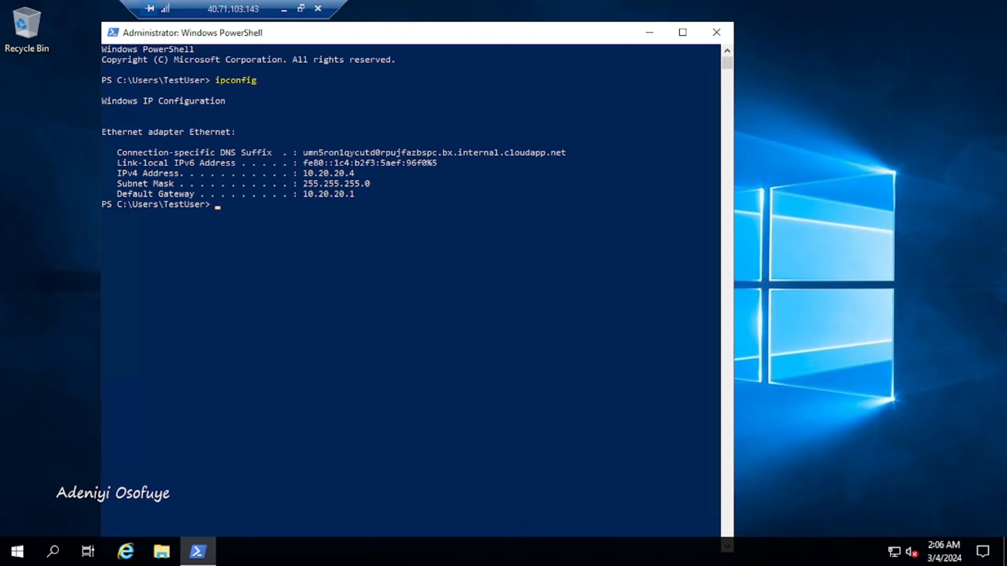
Step: Switch to the 51.144.49.87 session, dismiss the Azure Arc message, and close Server Manager
click(284, 9)
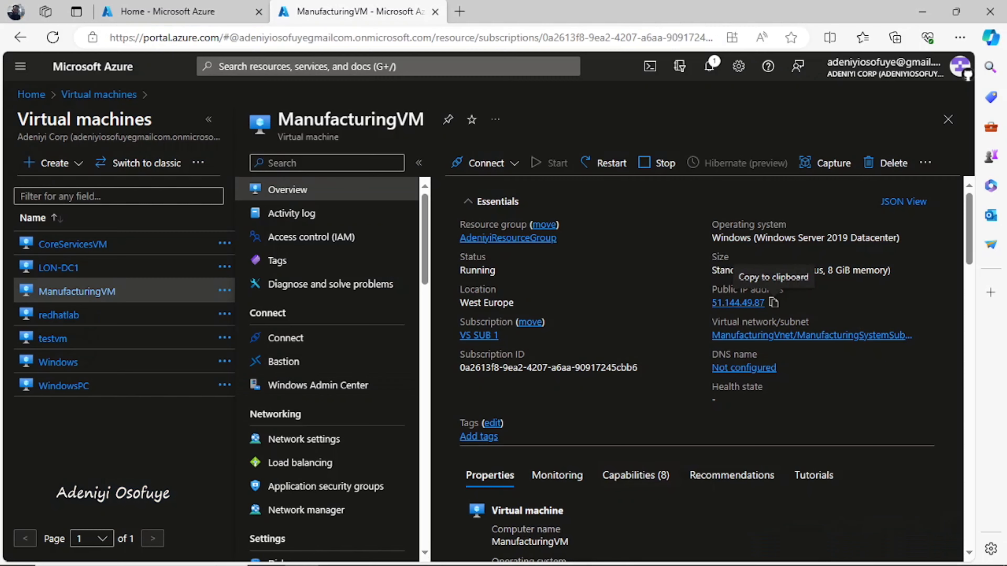
mouse_move(700, 552)
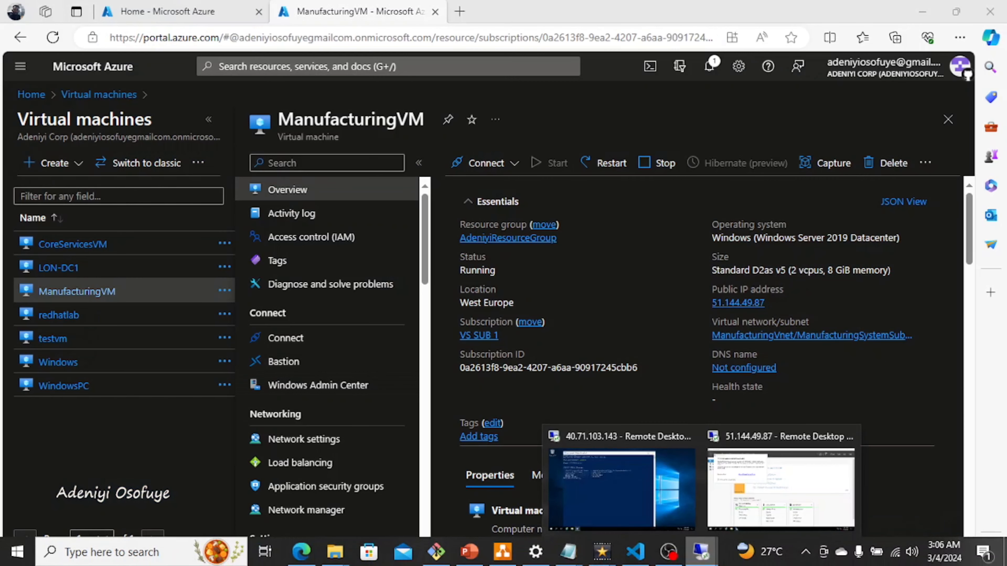
click(780, 490)
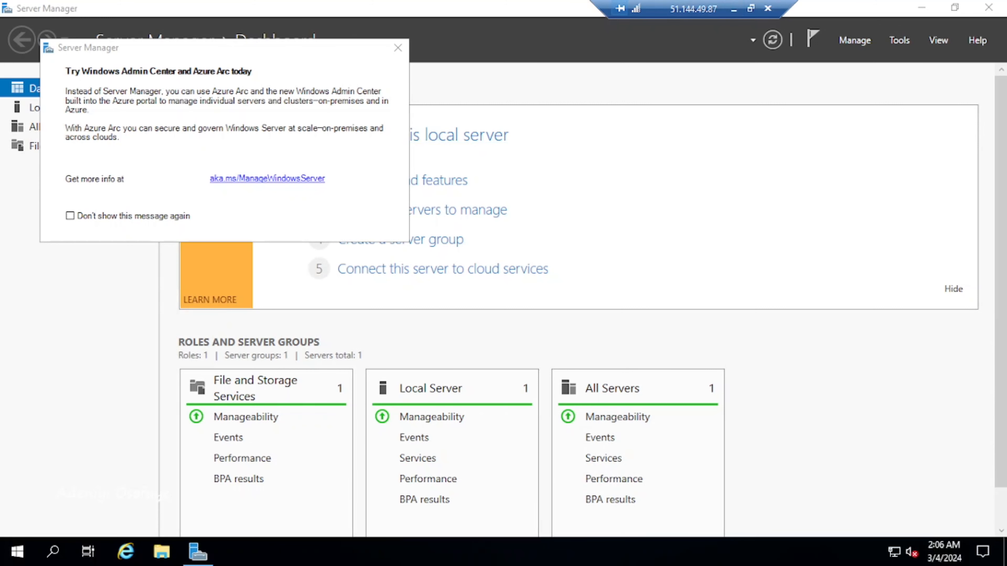
click(397, 48)
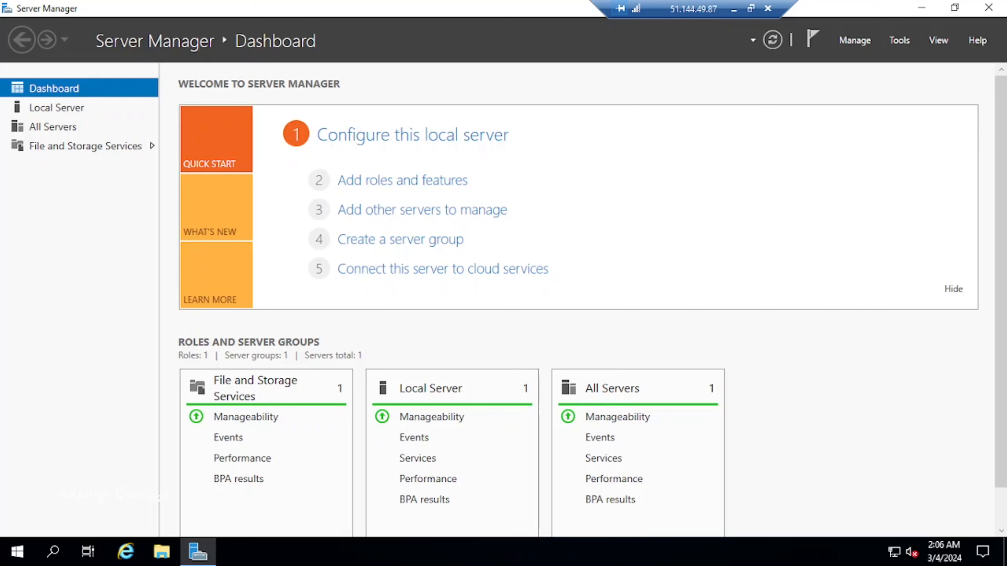
click(988, 7)
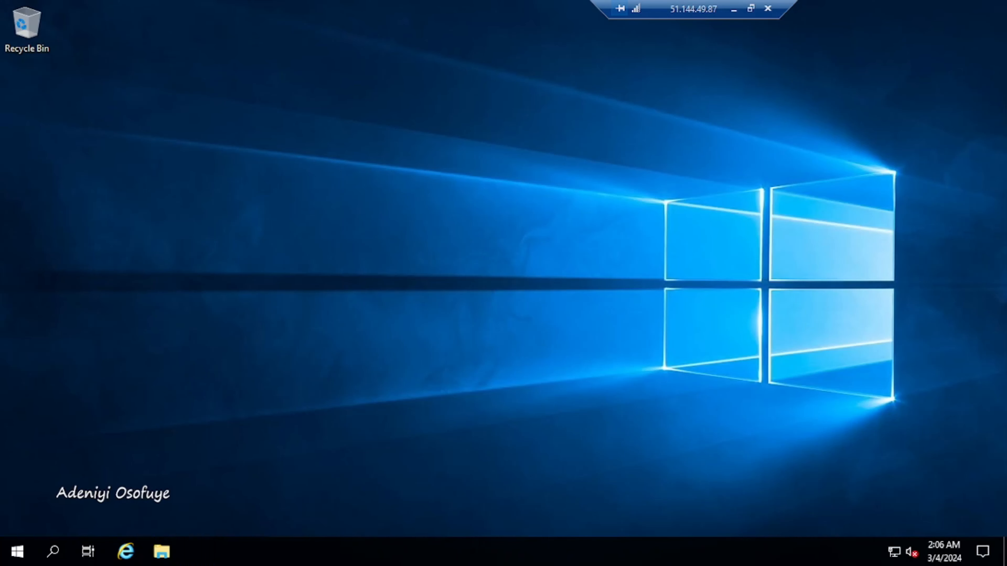
Step: Search 'power' from Start and launch Windows PowerShell
key(super)
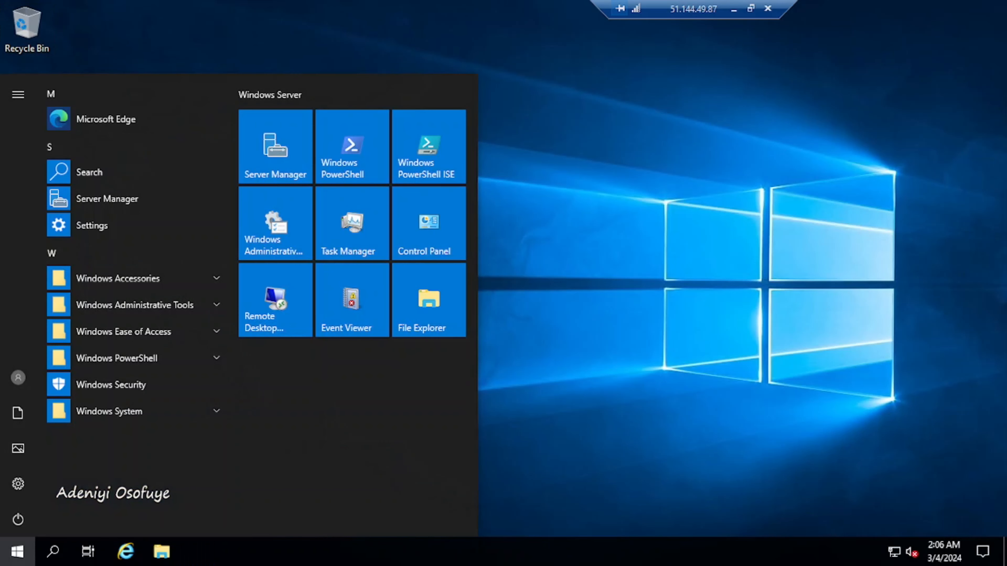
text(c)
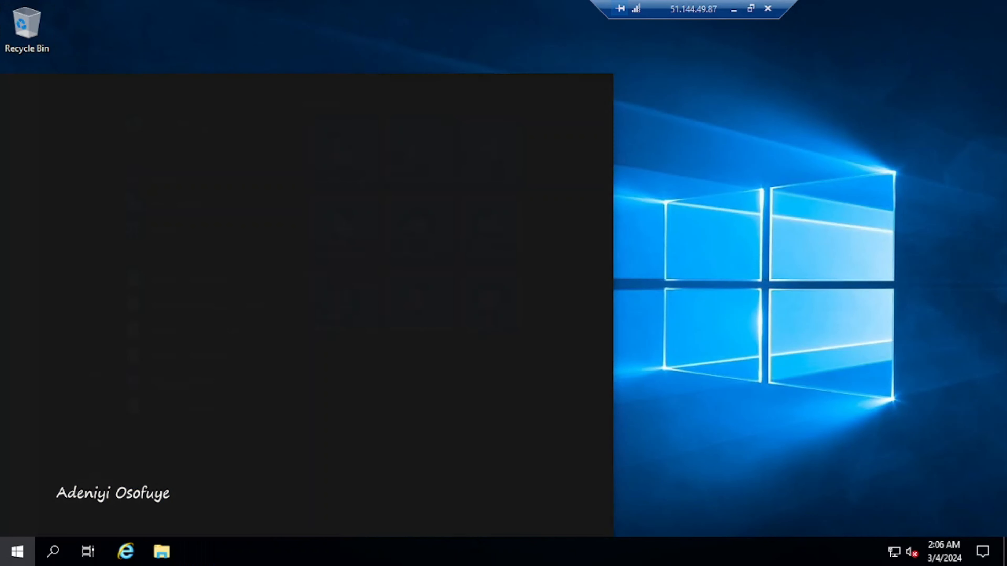
text(po)
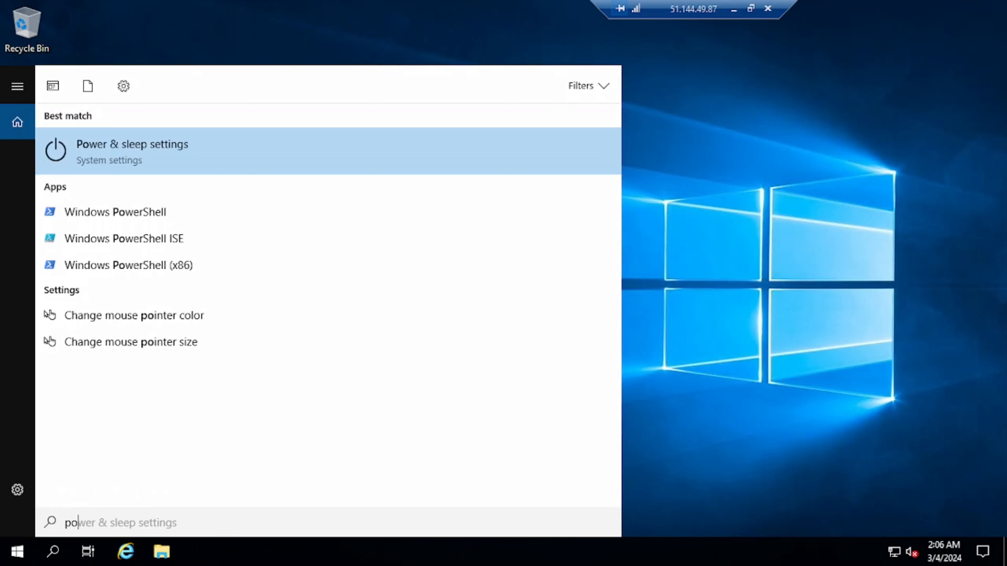
text(wer)
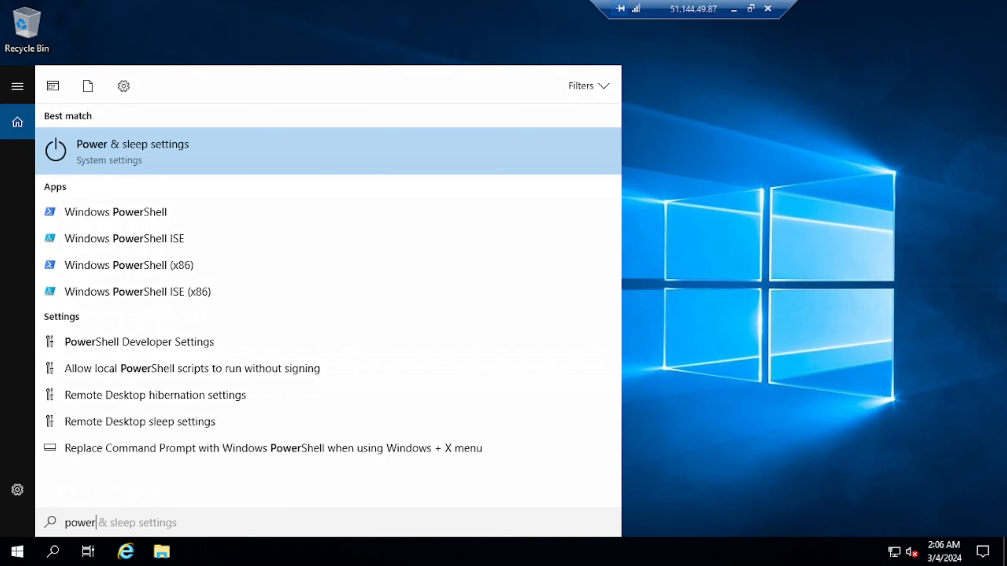
click(115, 212)
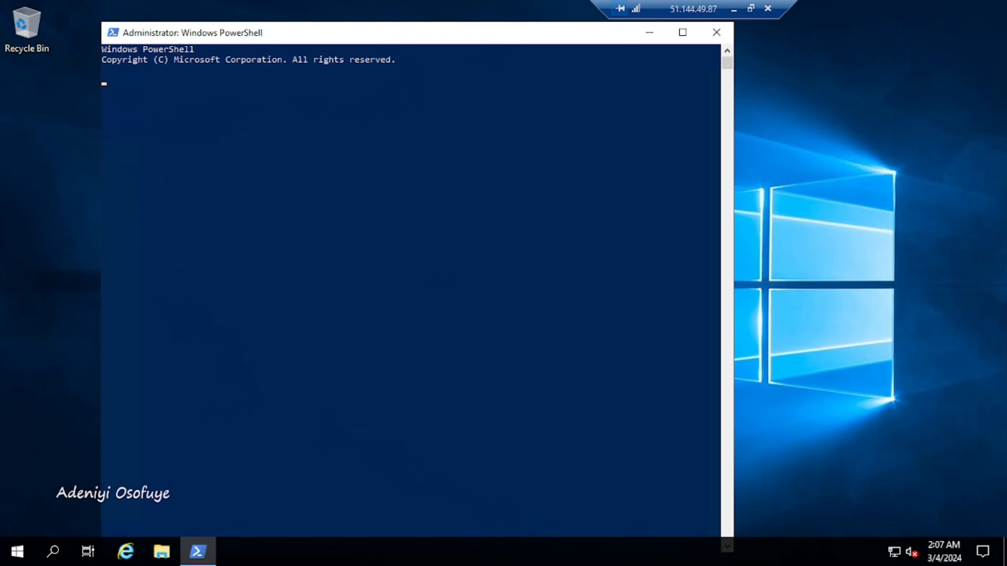
Step: Run ipconfig (IPv4 10.30.10.4), then Test-NetConnection 10.20.20.4, which times out
text(i)
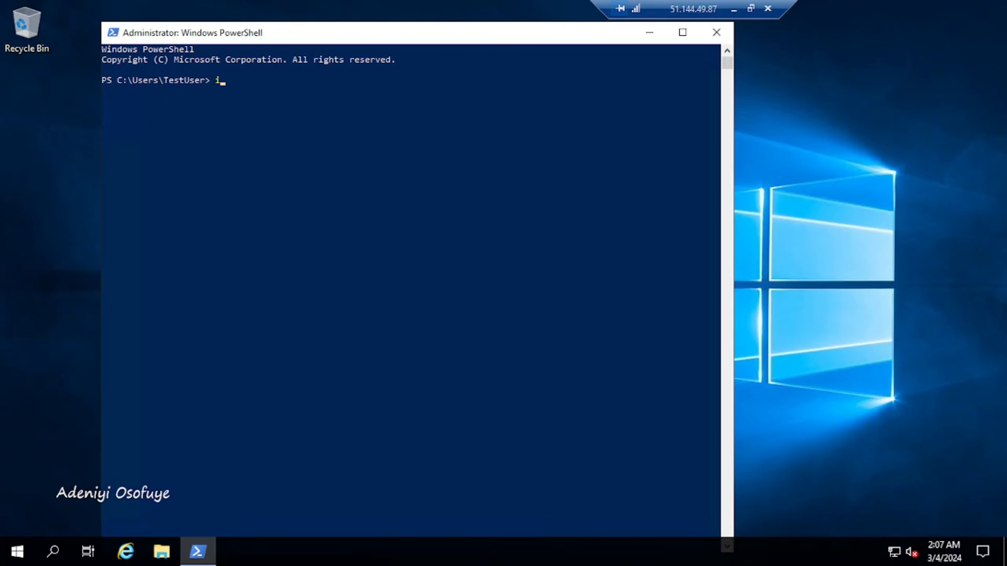
text(pconfig)
key(Return)
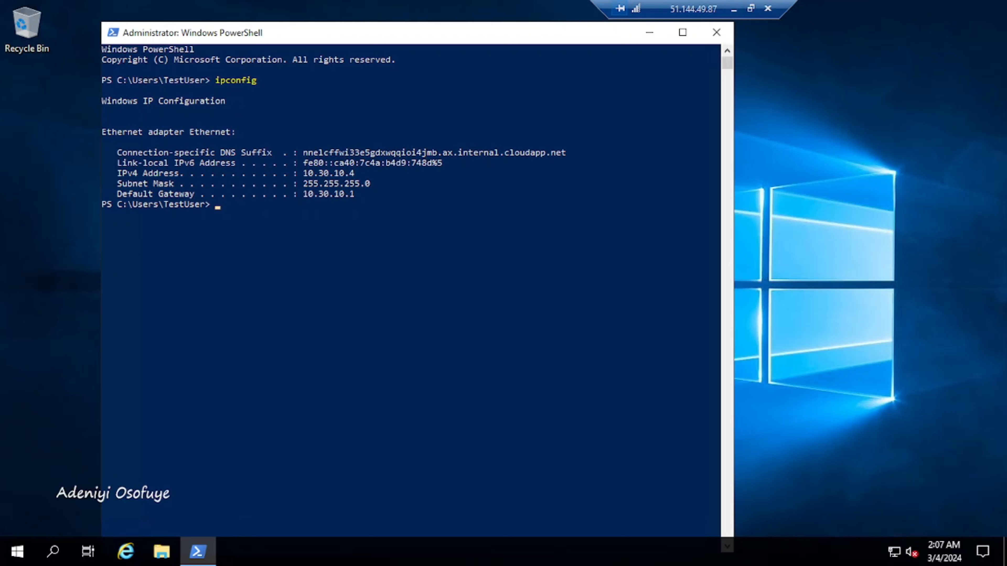
text(TEs)
key(BackSpace)
key(BackSpace)
text(est-C)
key(BackSpace)
text(NetConnection 10)
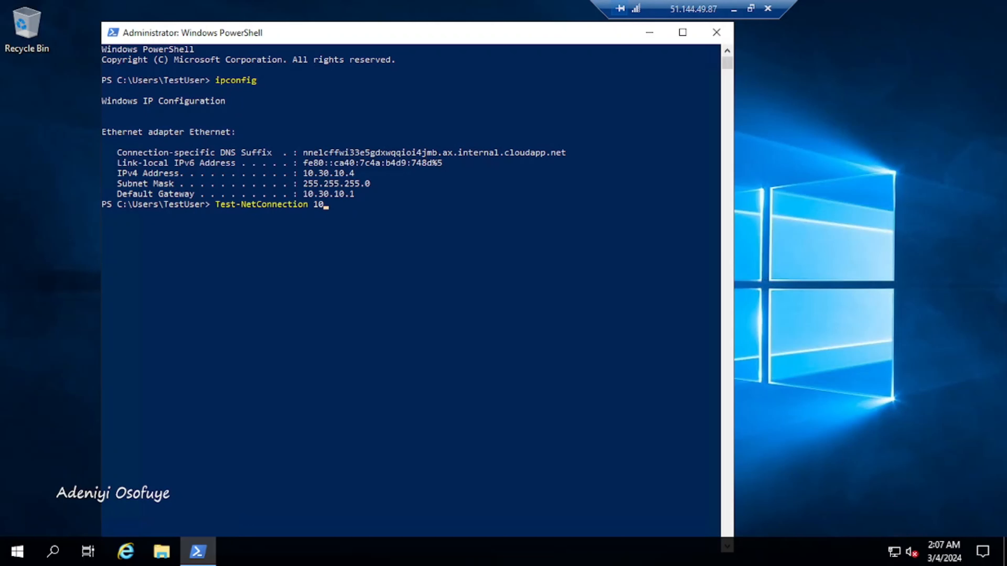
text(.20.20.4)
key(Return)
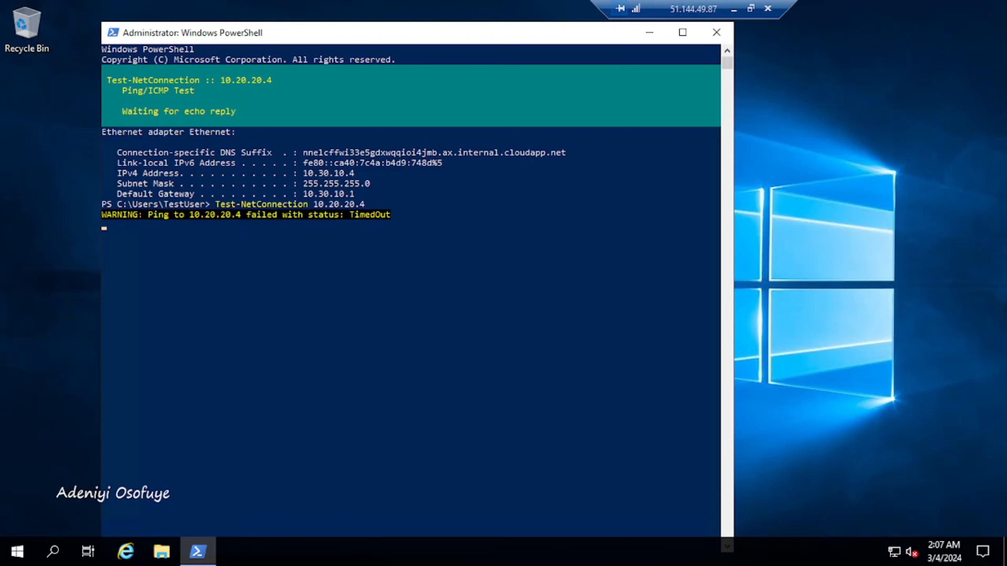
Step: Highlight the failed test result and the 10.30.10.4 address, then minimise the remote session
drag(282, 215, 240, 214)
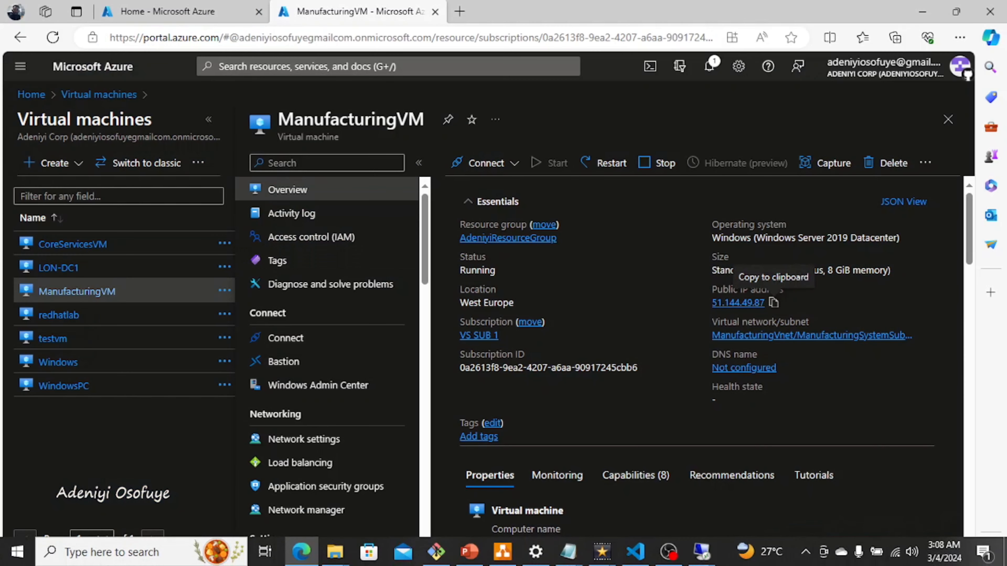
mouse_move(700, 552)
click(781, 494)
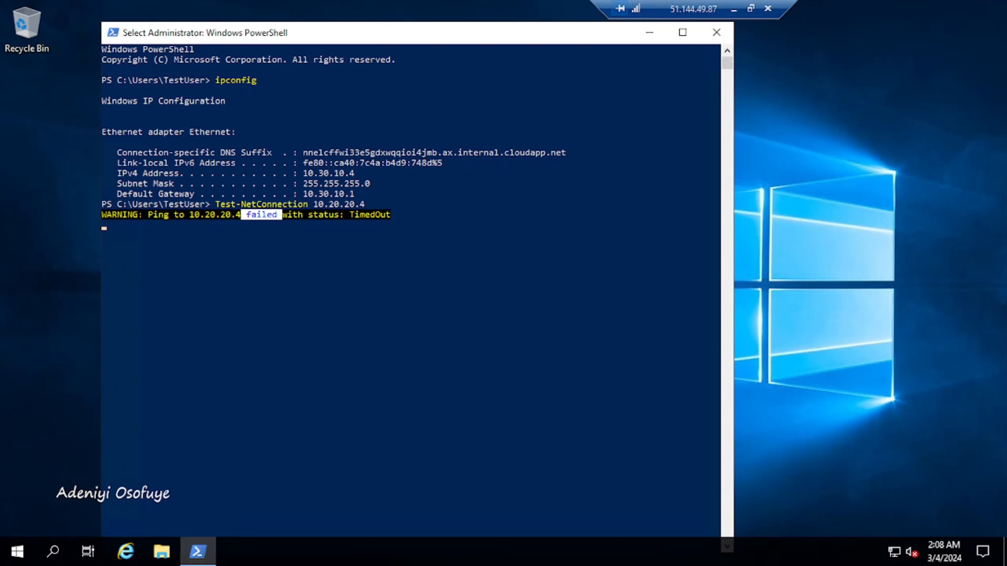
drag(365, 173, 298, 174)
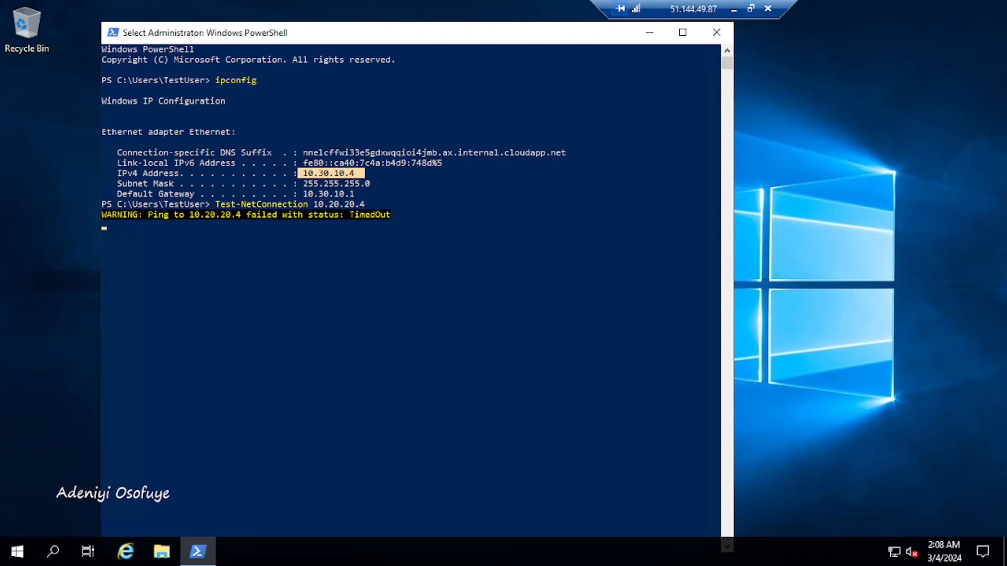
click(734, 9)
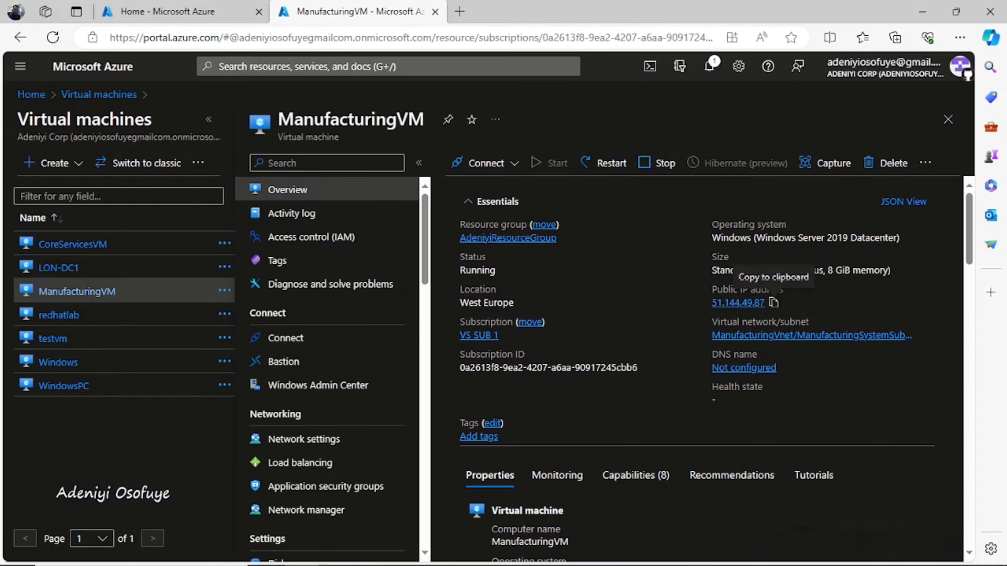
Step: In the 40.71.103.143 session, run Test-NetConnection 10.30.10.4 and highlight its timed-out warning
mouse_move(700, 552)
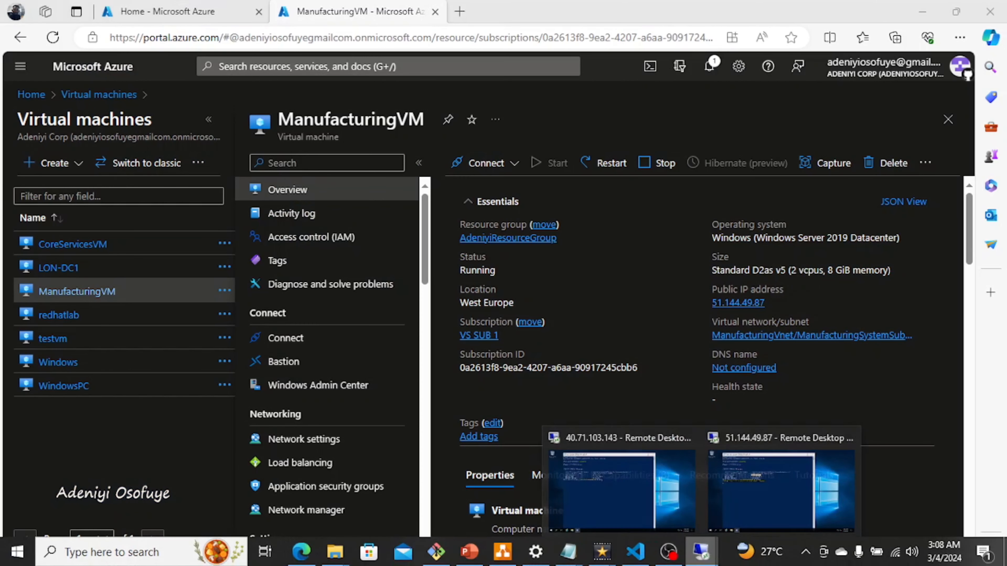
click(621, 488)
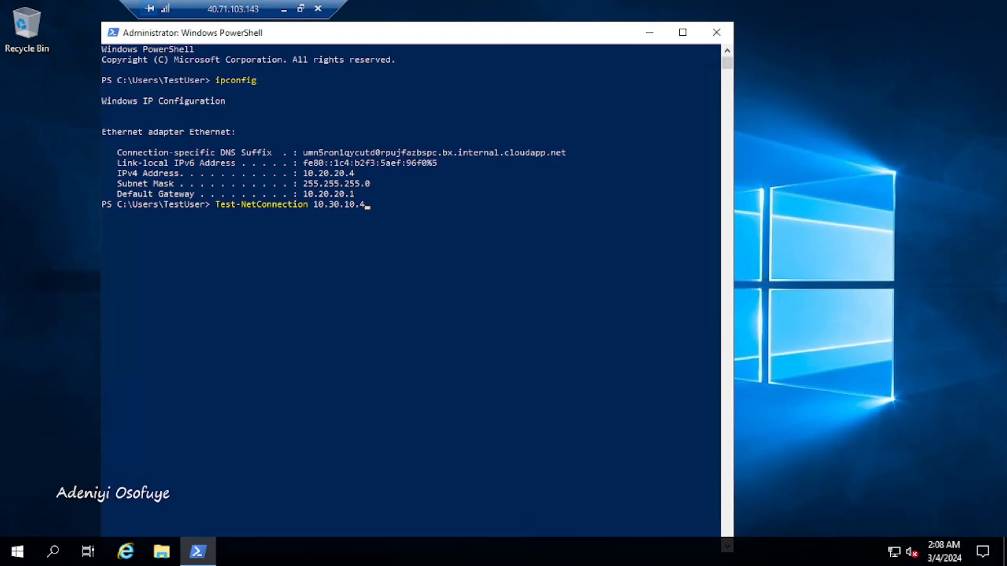
key(Return)
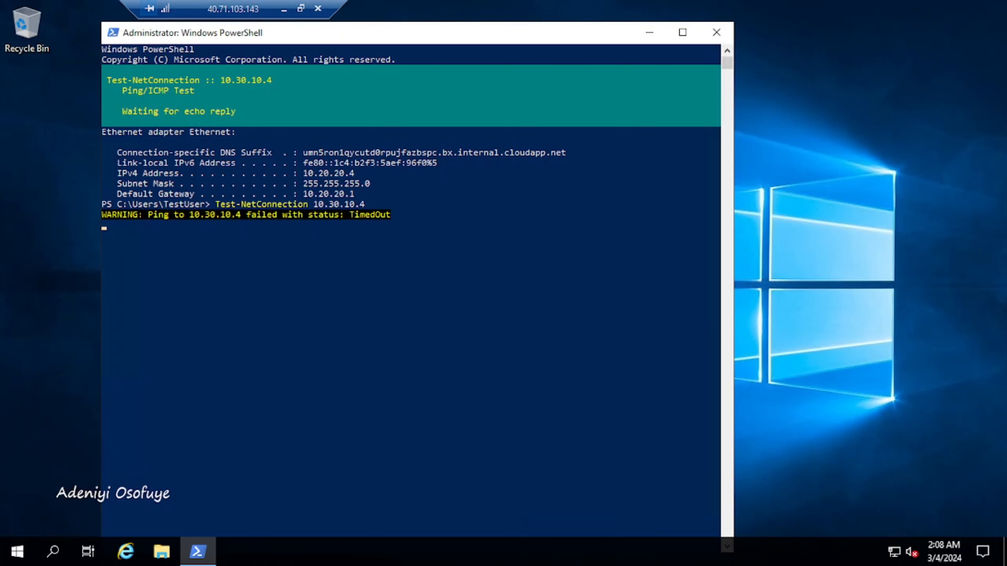
drag(282, 215, 246, 214)
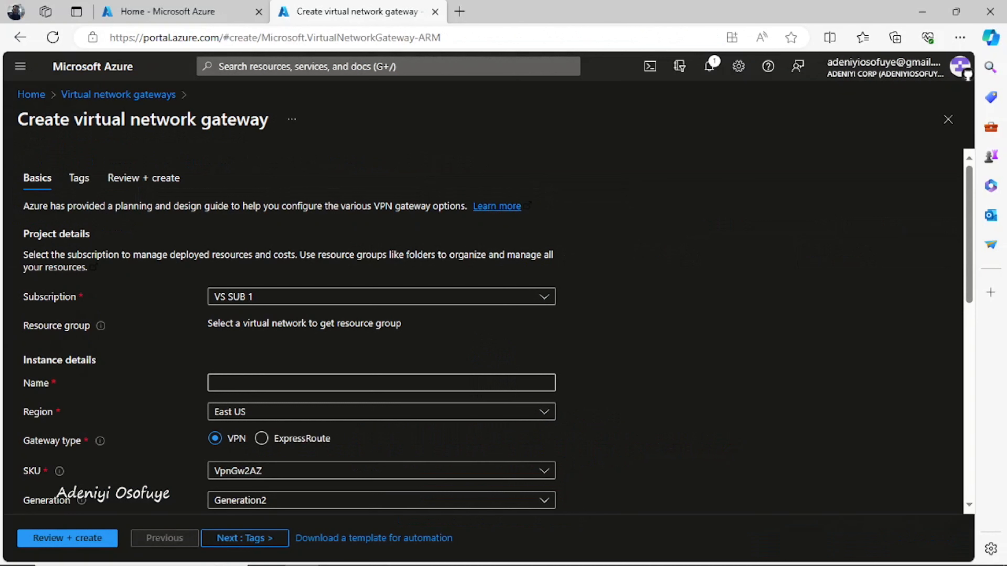
Step: Name the gateway CoreServicesVnetGateway and choose the VpnGw1 SKU with Generation1
click(381, 383)
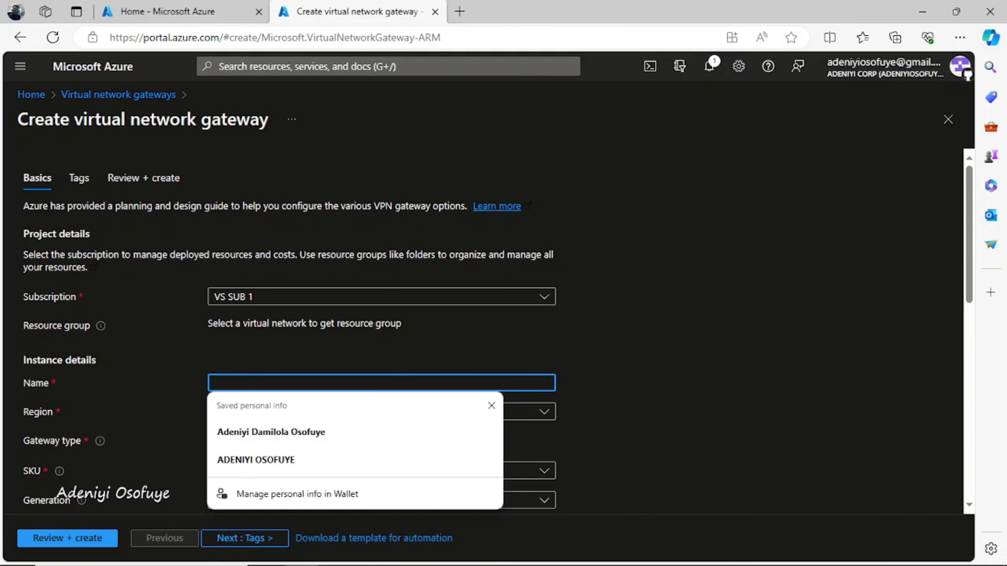
text(CoreServices)
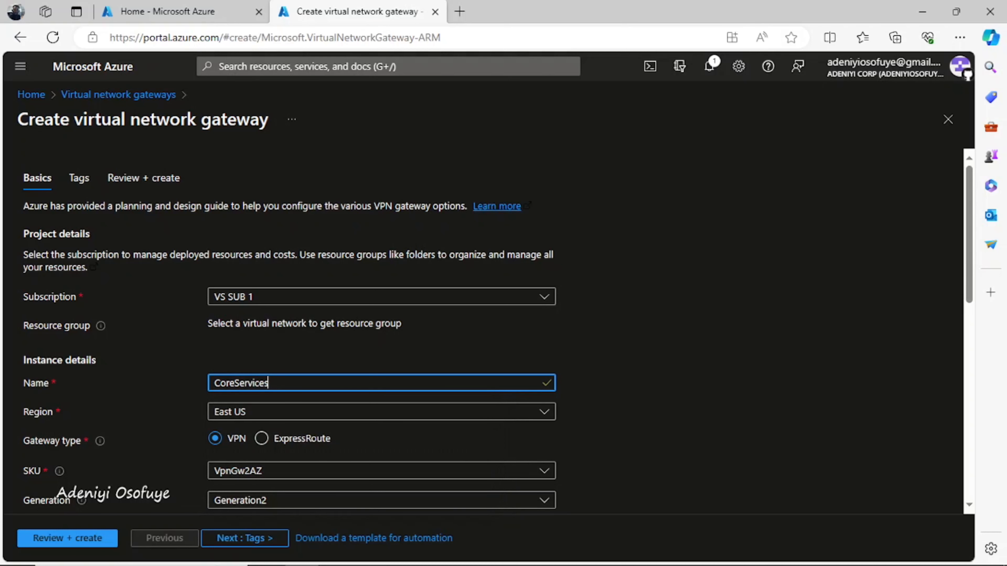
text(VnetGateway)
click(382, 471)
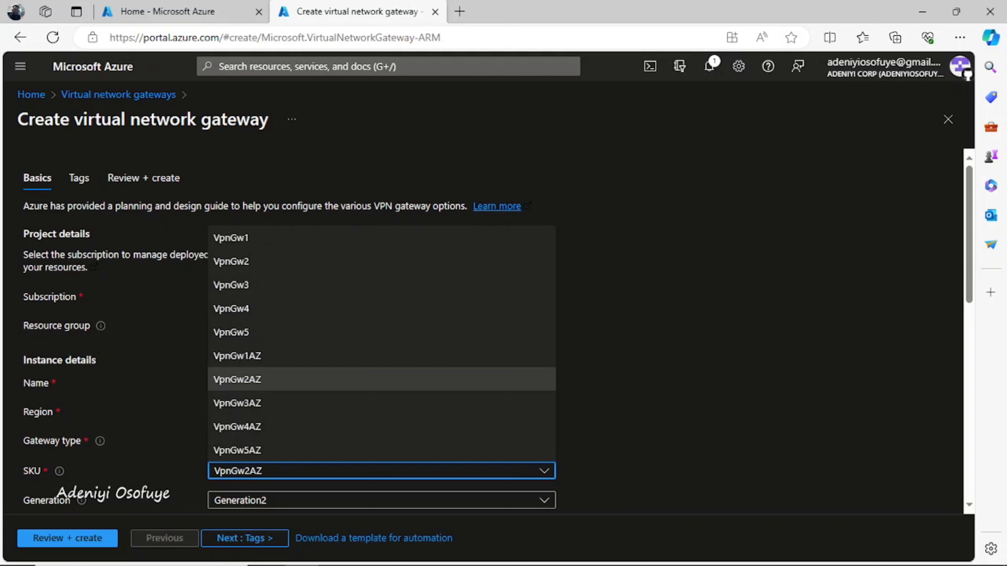
click(231, 238)
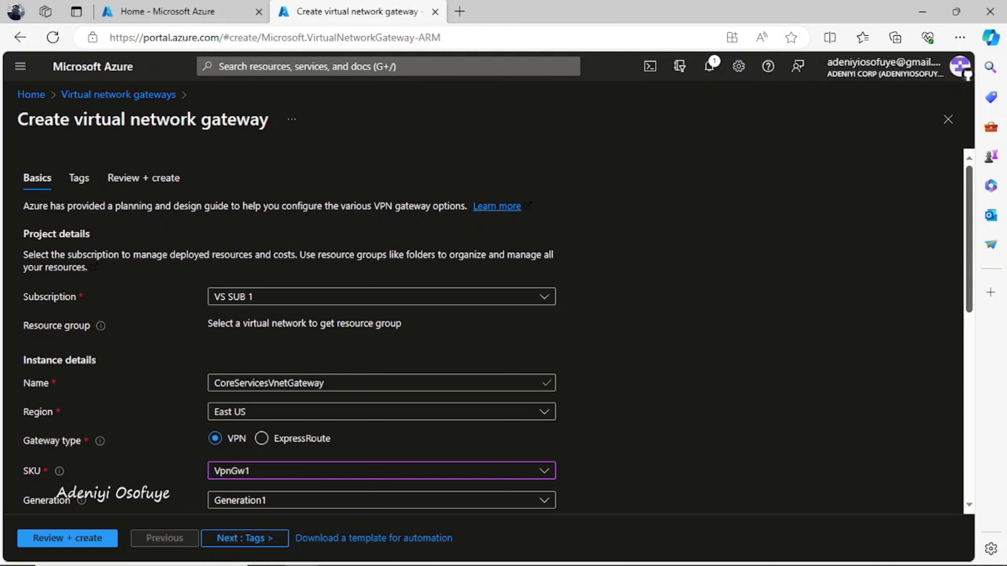
scroll(498, 333, down, 5)
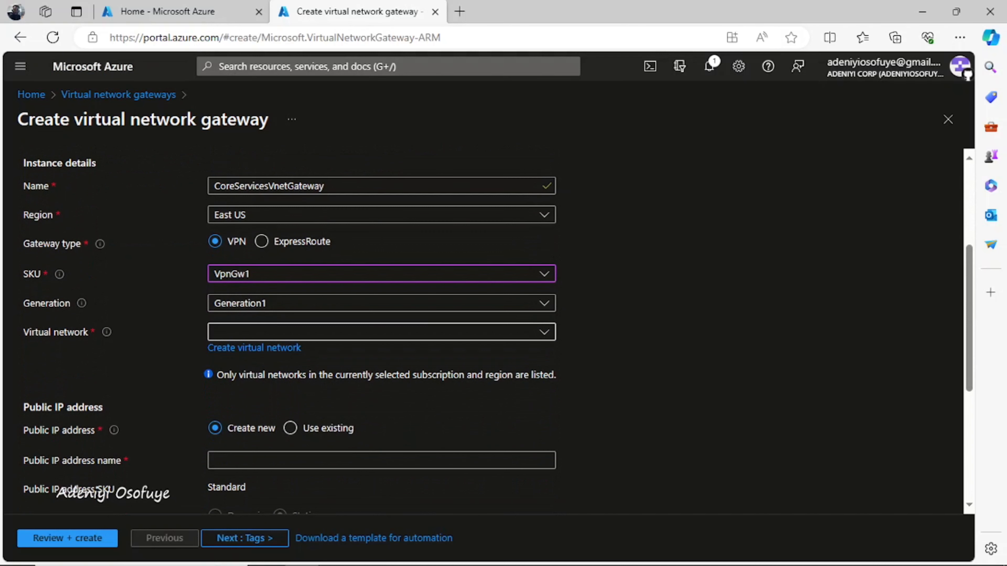
Step: Attach the gateway to CoreServicesVnet, using its GatewaySubnet 10.20.0.0/27
click(380, 332)
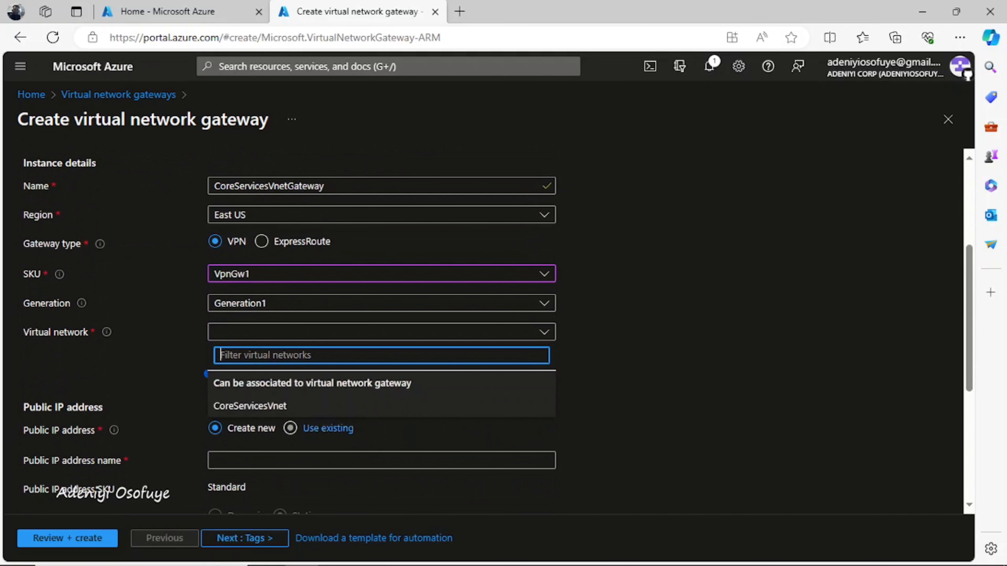
click(250, 405)
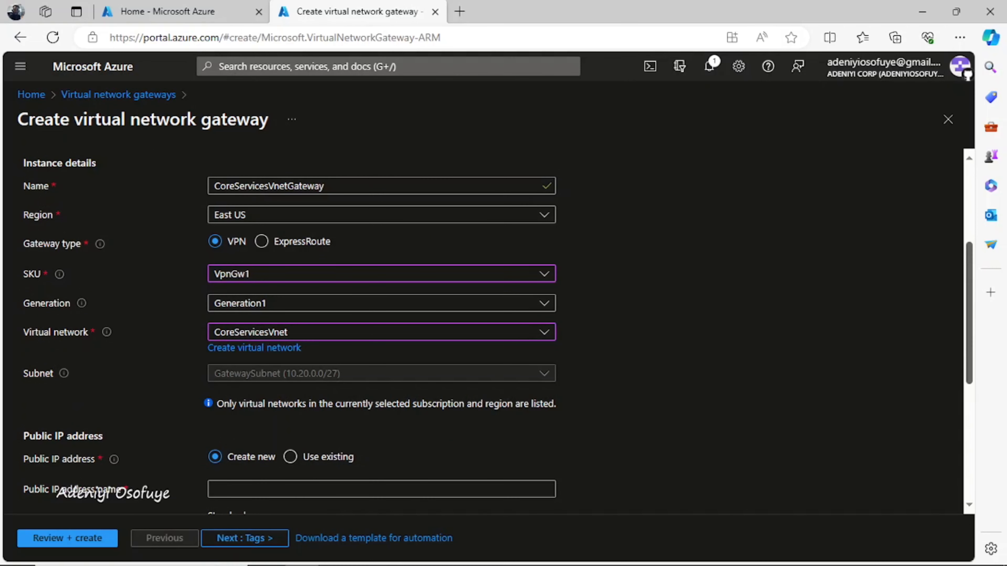
scroll(495, 329, down, 5)
scroll(496, 329, down, 2)
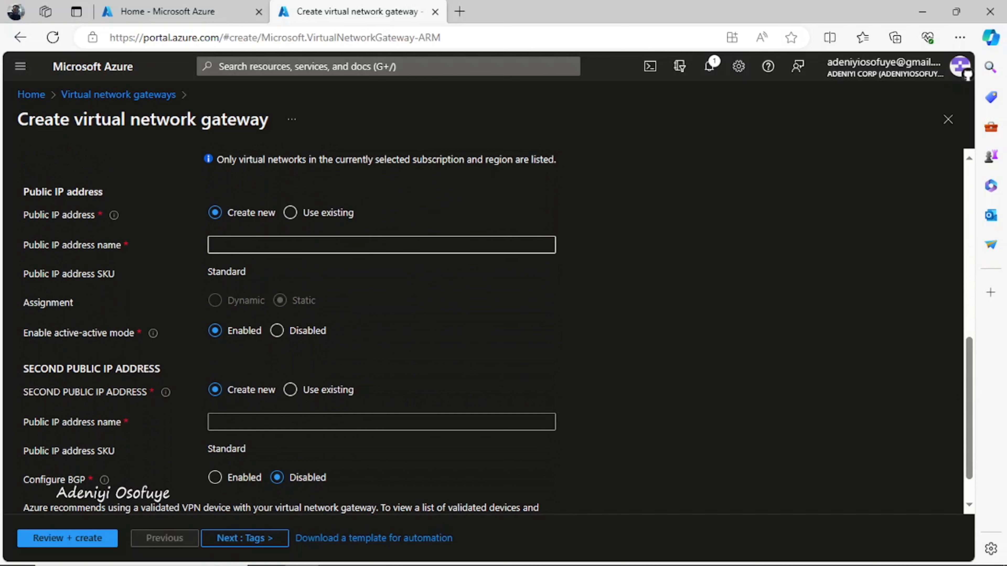
Step: Name the new public IP CoreServicesVnetGateway-ip, disable active-active, and go to Review + create
click(381, 244)
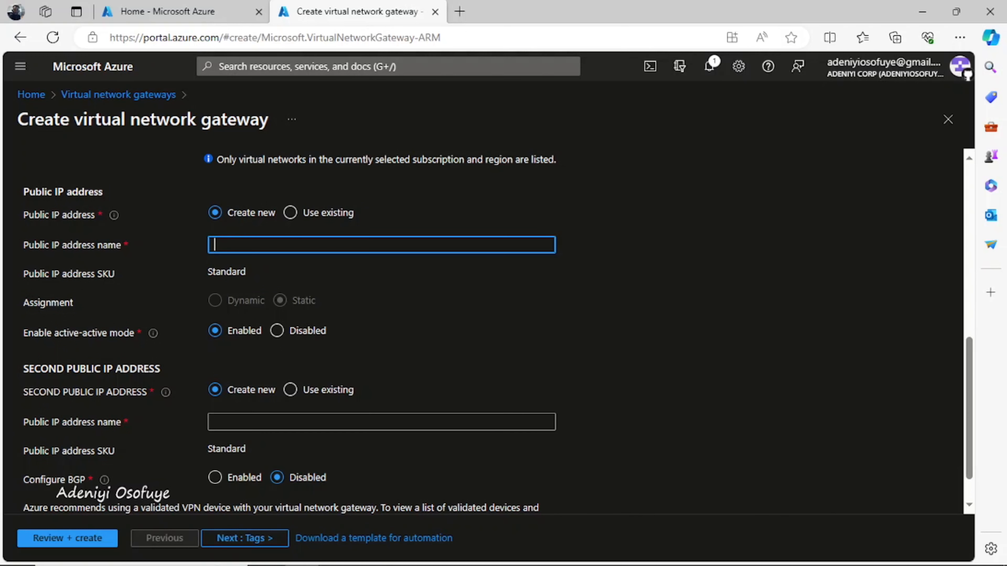
text(CoreServicesVnetGateway)
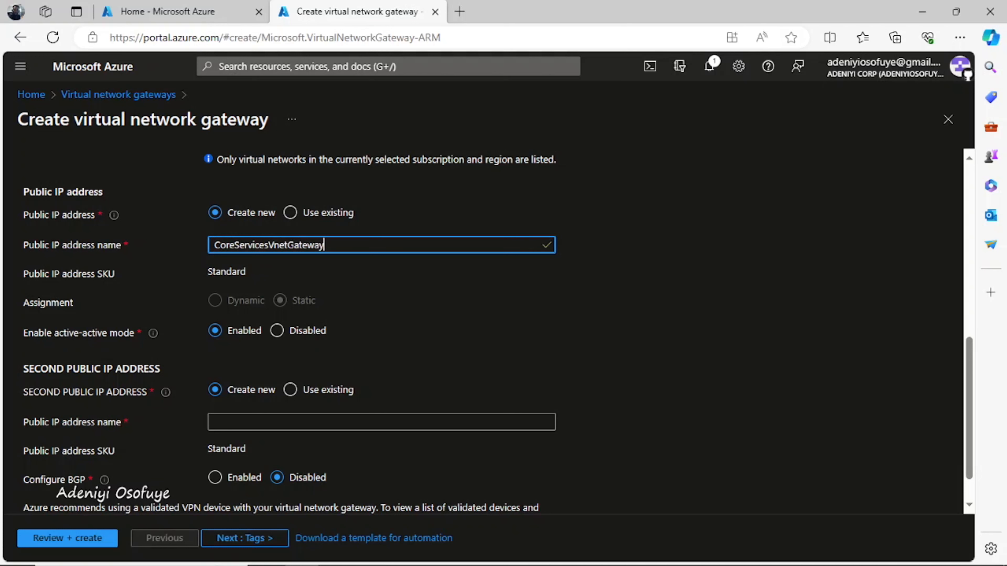
text(-ip)
click(276, 331)
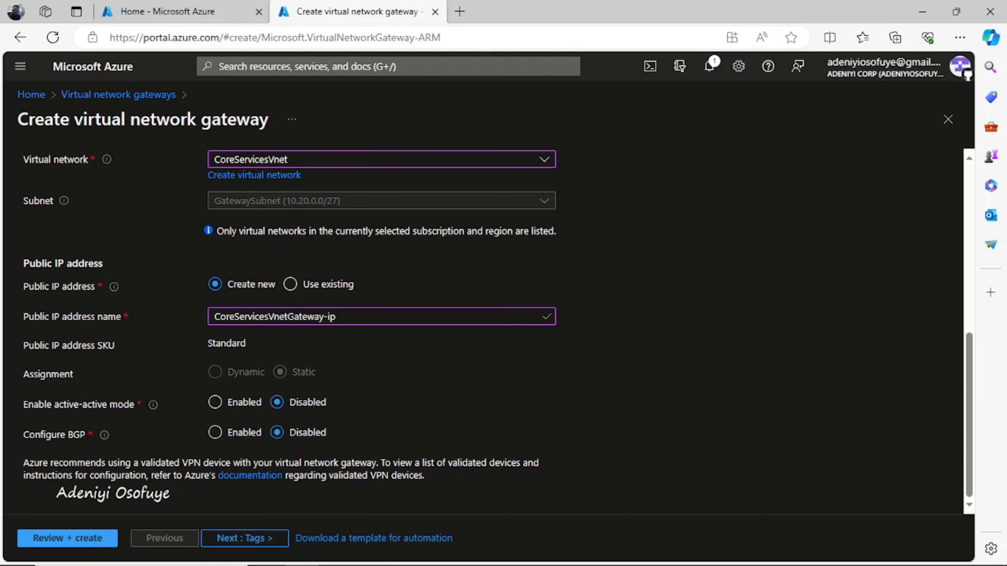
click(67, 539)
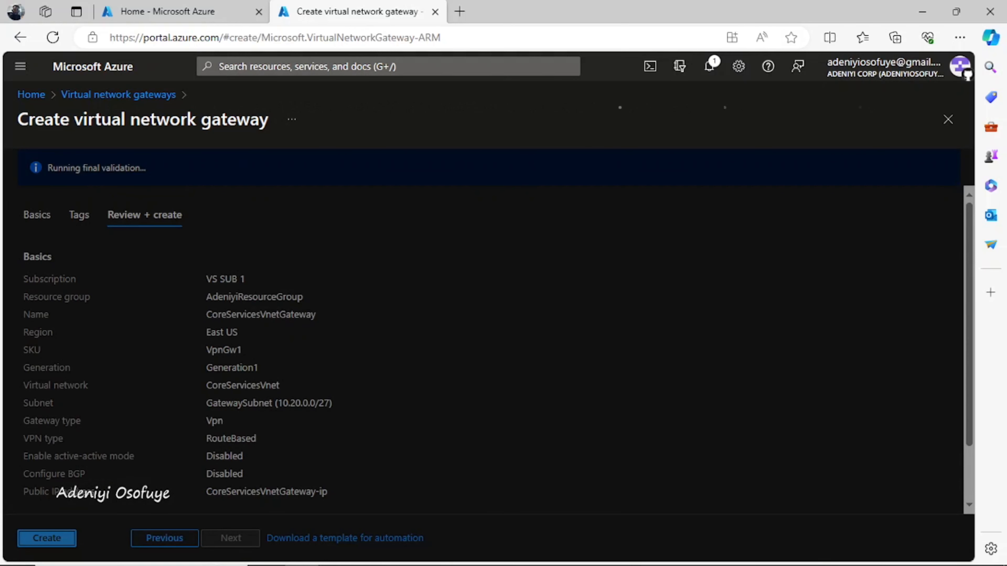
Step: Close Cloud Shell, create CoreServicesVnetGateway, and return to the Virtual network gateways list
key(ctrl+shift+Tab)
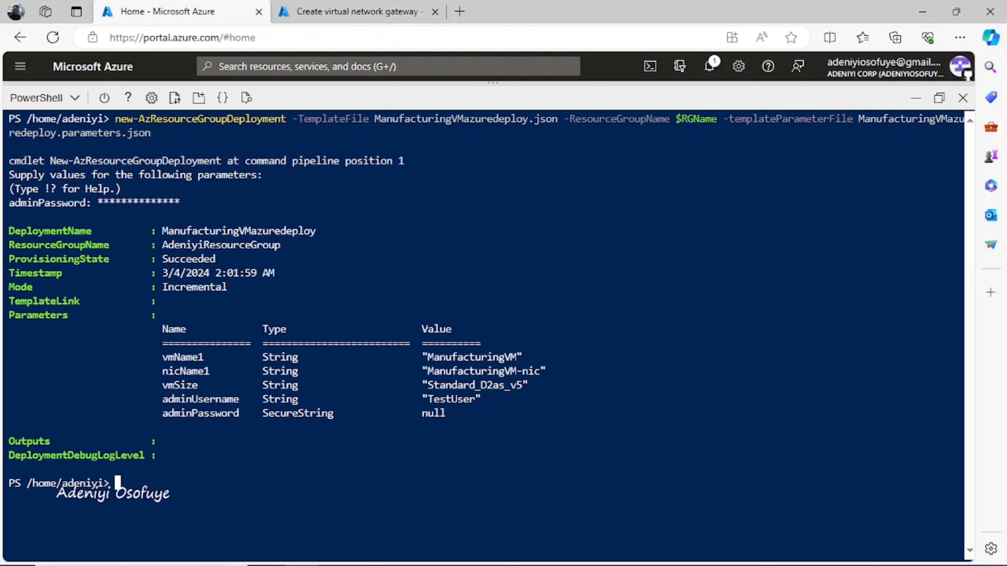
click(962, 98)
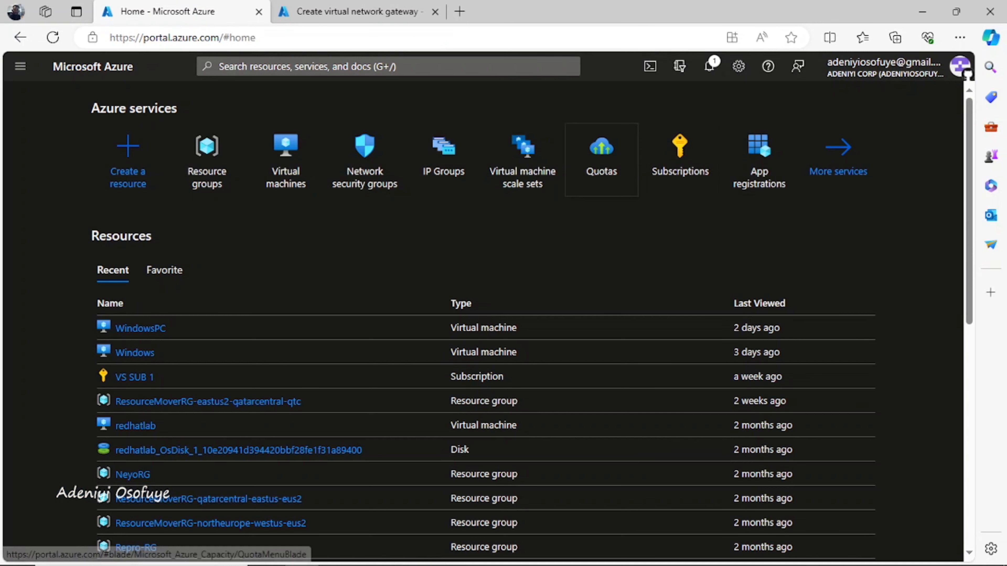
key(ctrl+Tab)
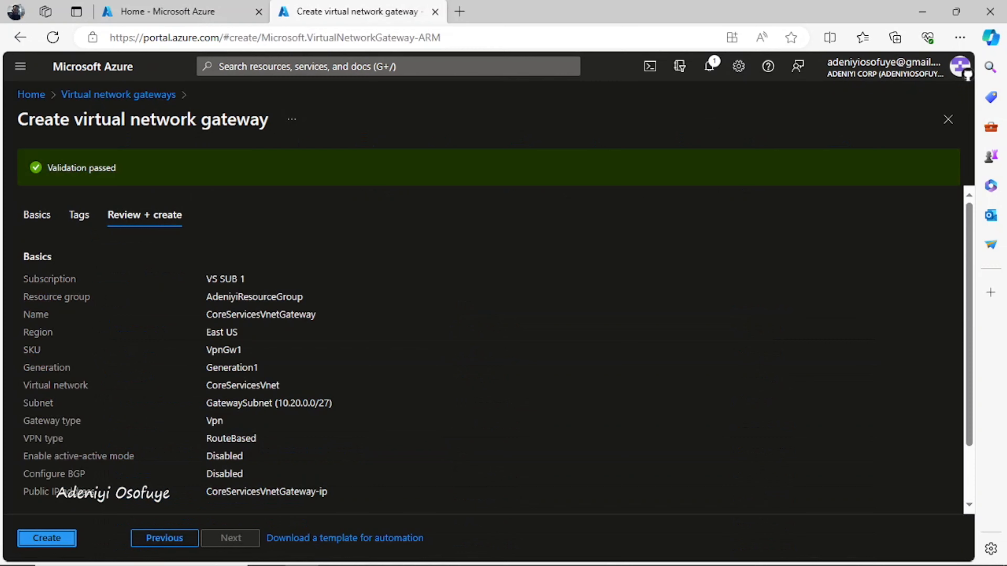
click(46, 538)
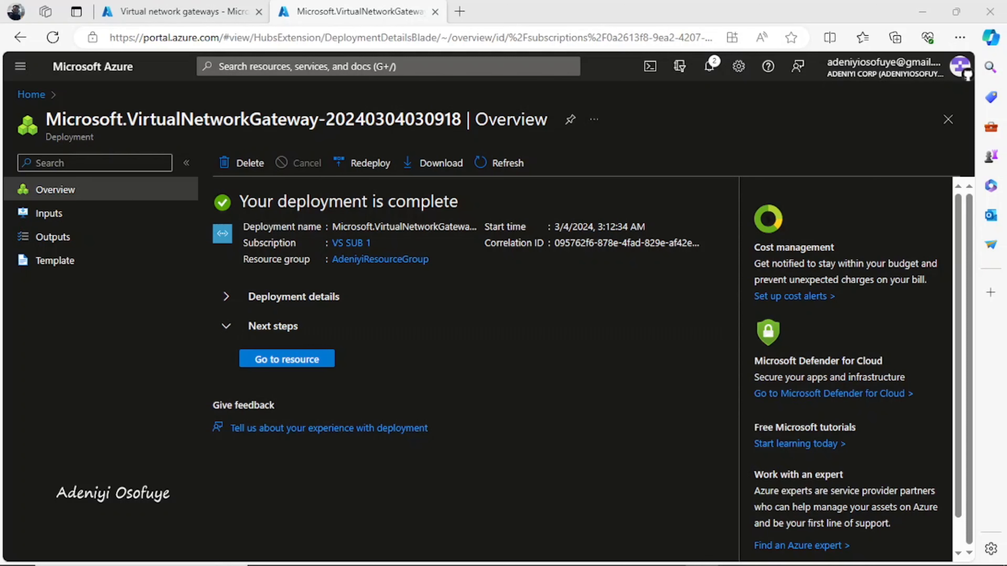
click(181, 11)
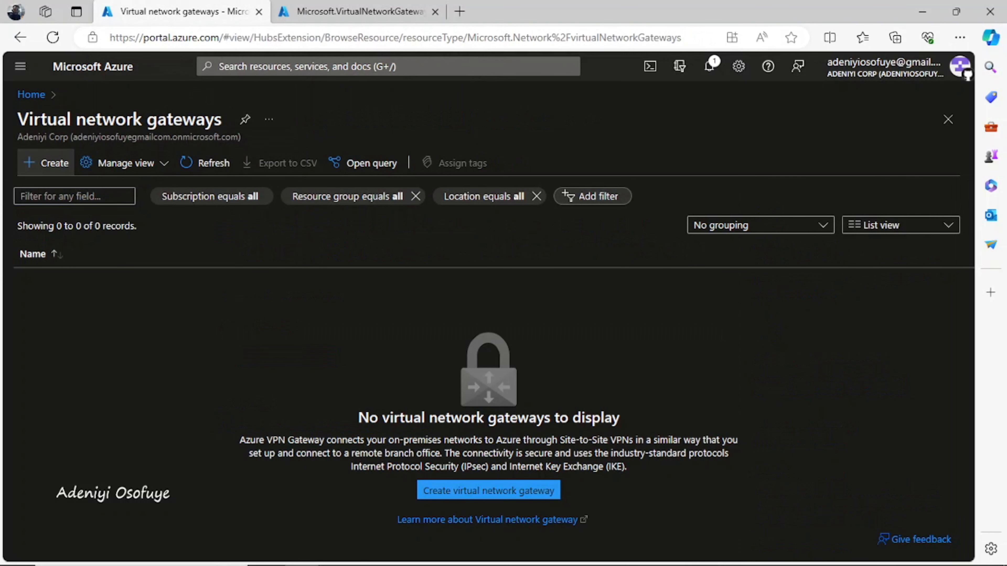
Step: Start a new virtual network gateway in the West Europe region
click(46, 163)
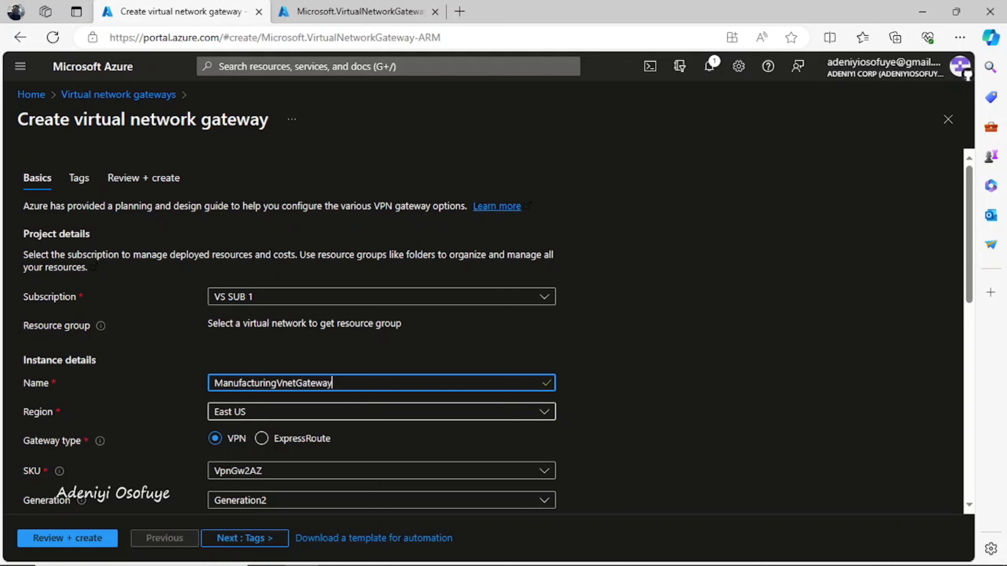
click(381, 412)
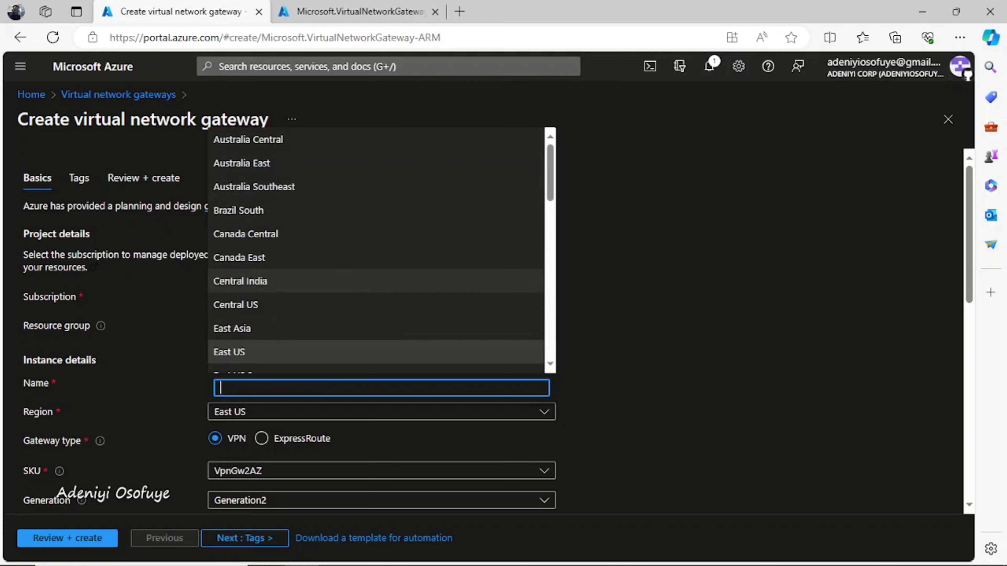
text(west)
key(Up)
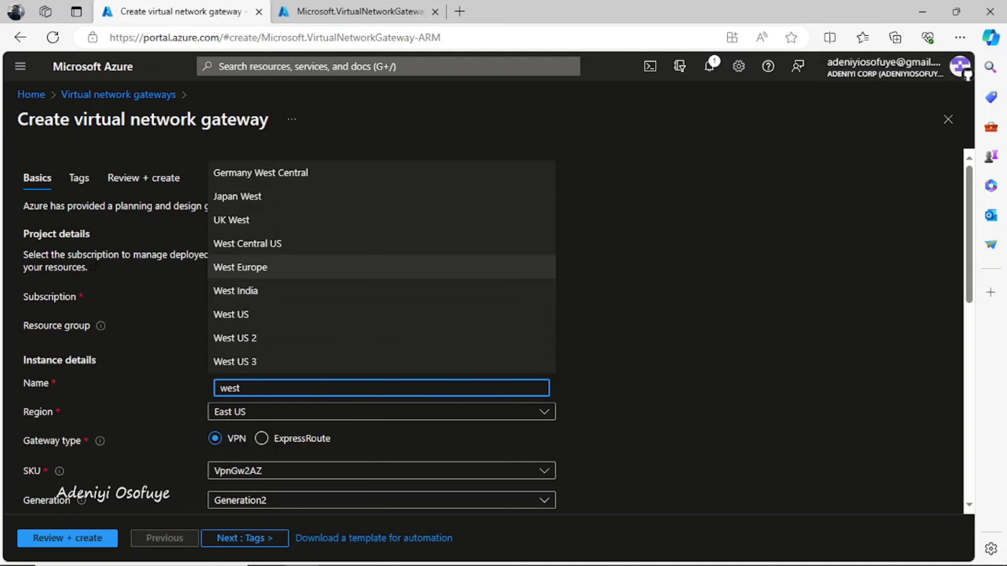
key(Return)
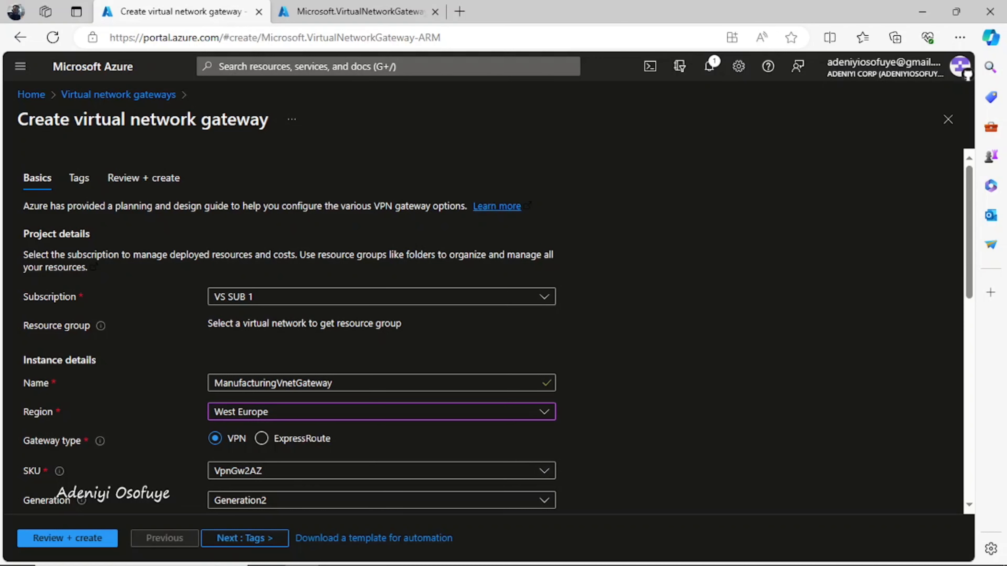
Step: Choose the VpnGw1 SKU for the second gateway
click(381, 470)
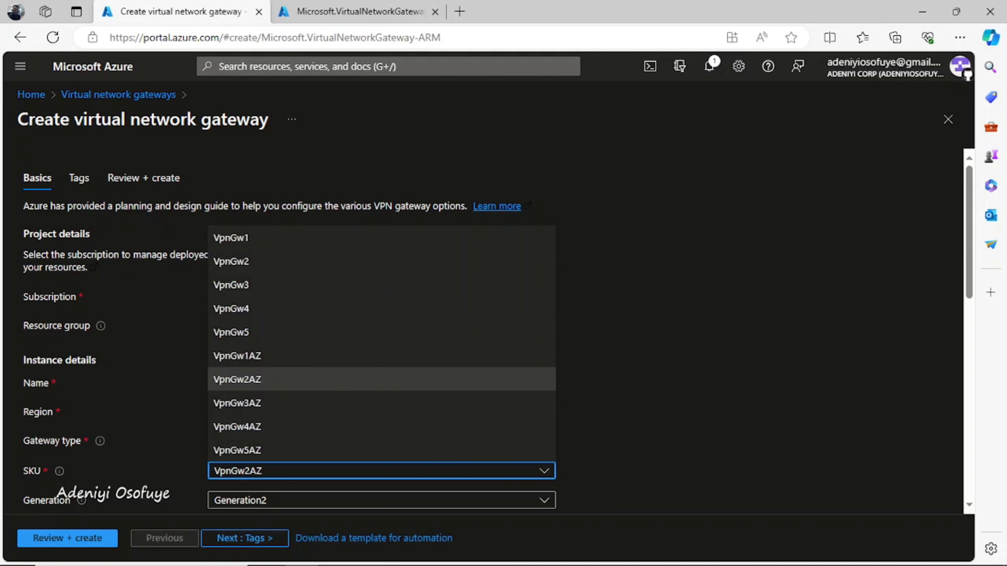
click(382, 237)
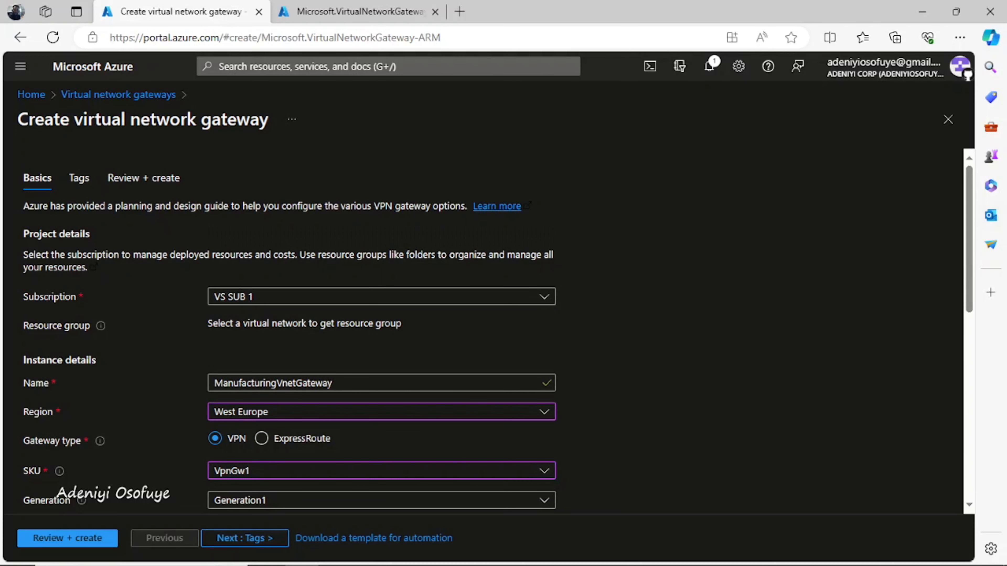
scroll(496, 329, down, 3)
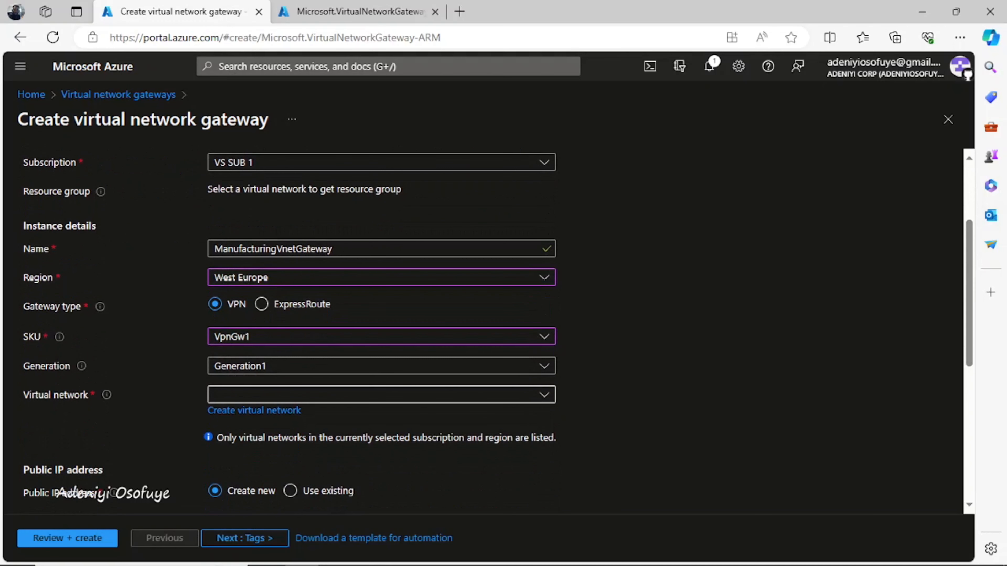
Step: Attach the gateway to ManufacturingVnet and change its gateway subnet prefix to /27
click(381, 394)
click(381, 468)
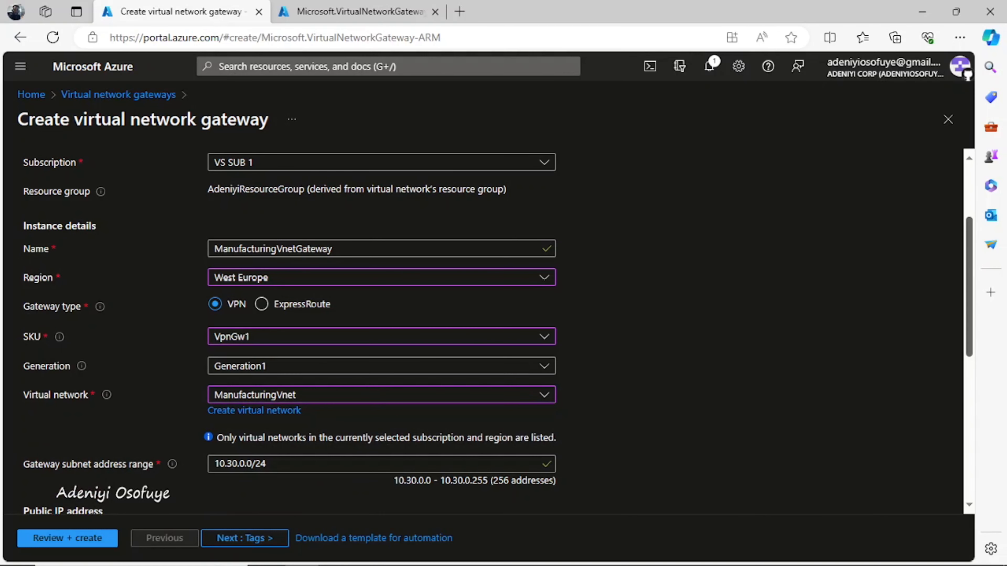
scroll(495, 331, down, 3)
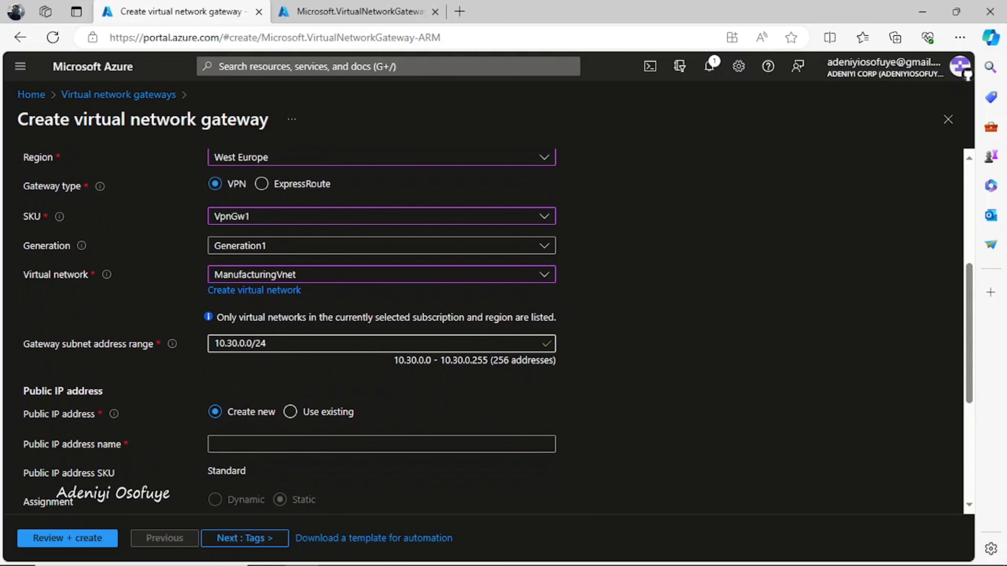
click(266, 343)
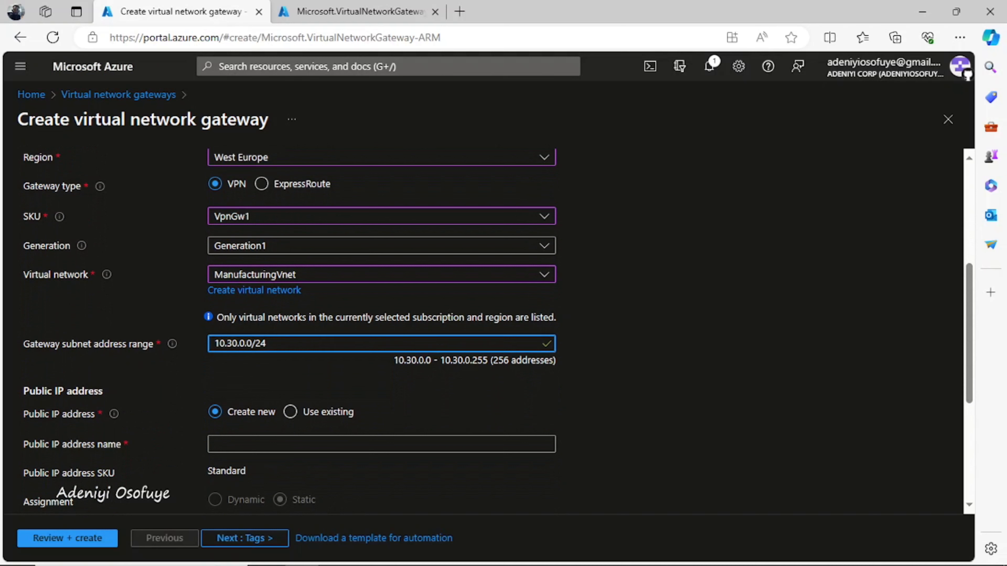
key(BackSpace)
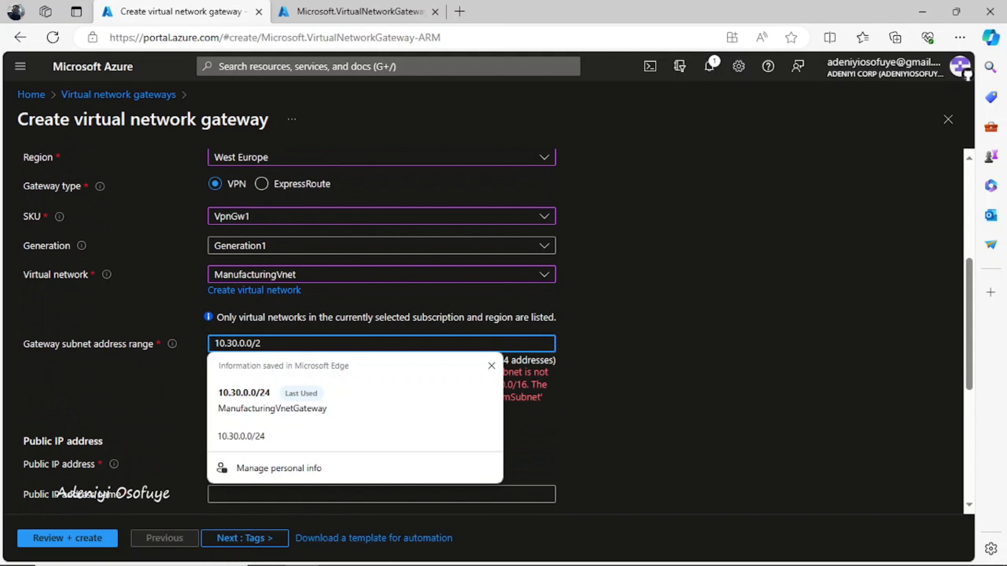
text(7)
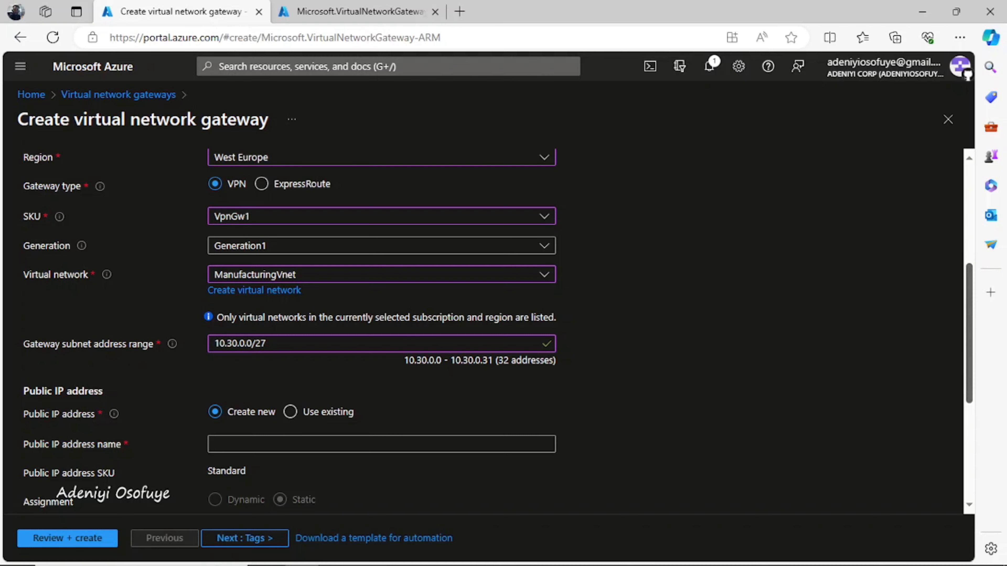
scroll(497, 331, down, 2)
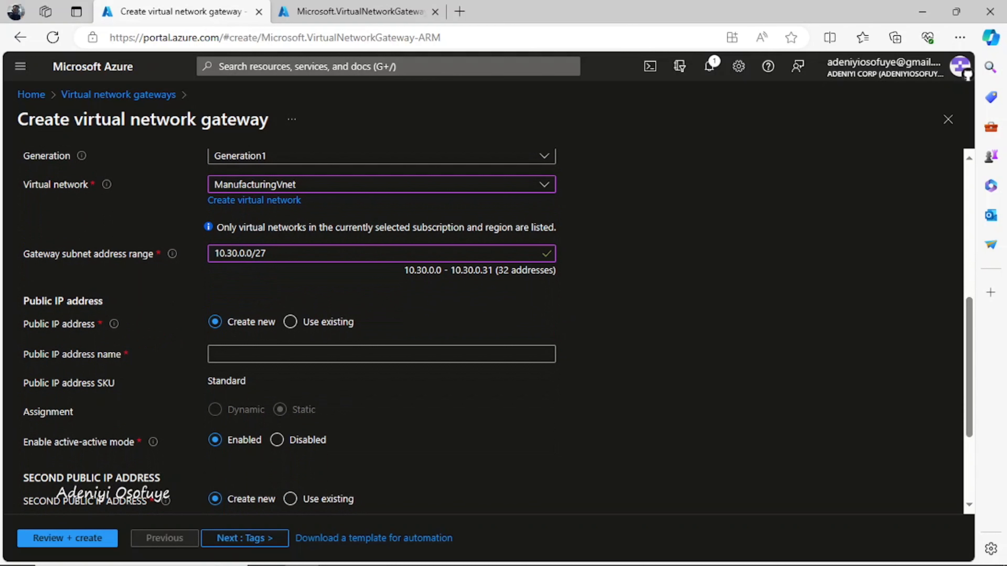
Step: Name the public IP ManufacturingVnetGateway-ip and disable active-active mode
click(381, 355)
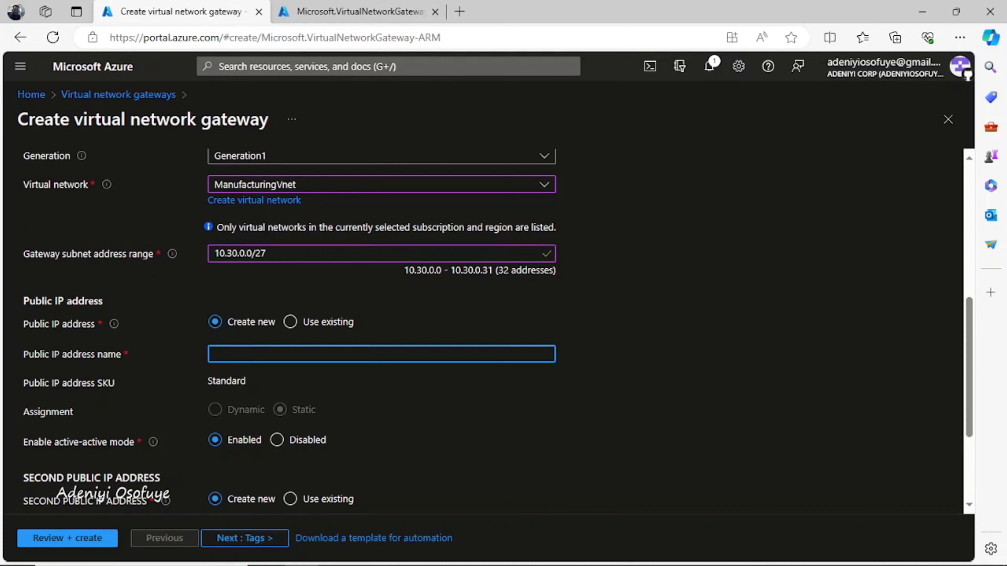
text(ManufacturingVnetGateway)
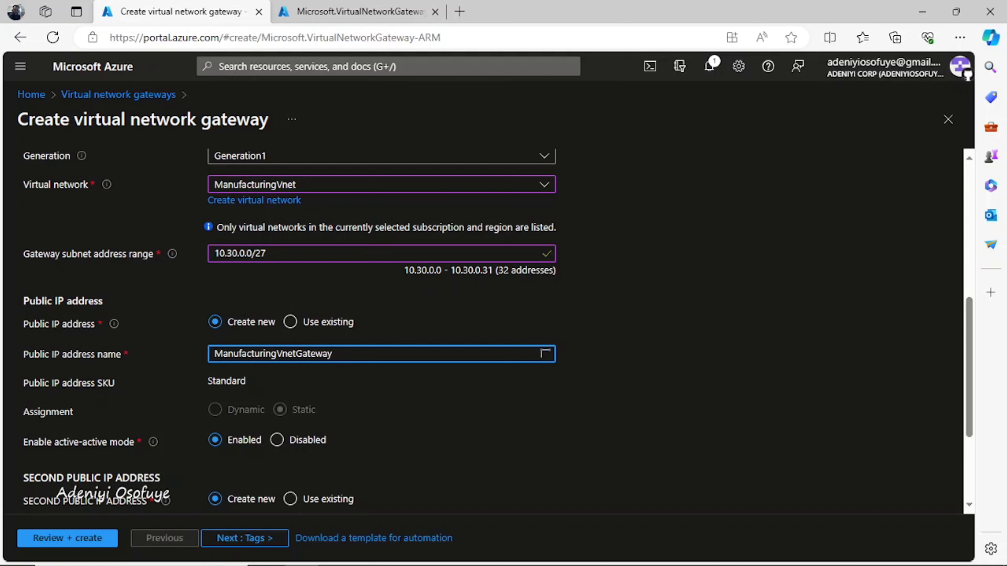
text(-ip)
click(301, 439)
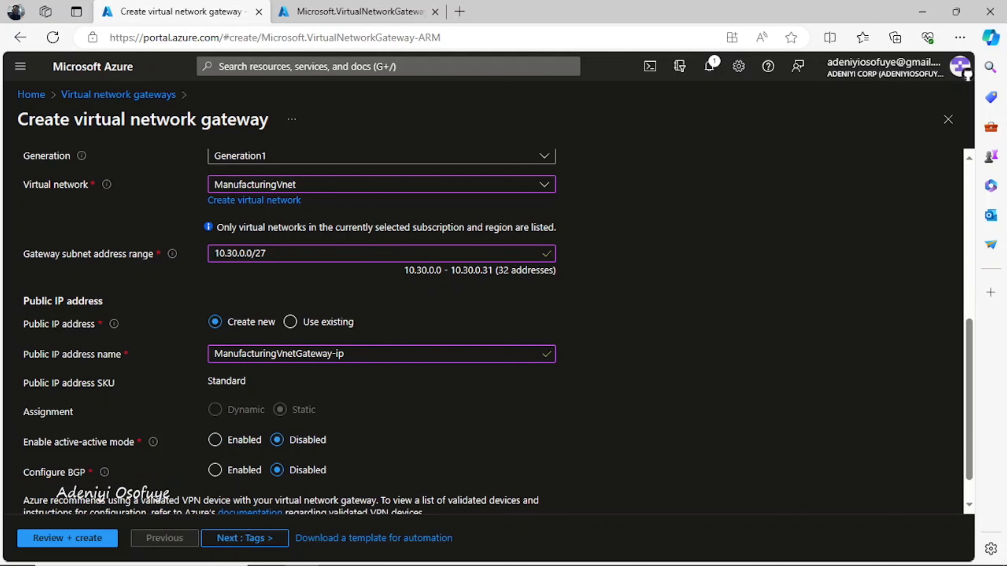
scroll(498, 331, down, 1)
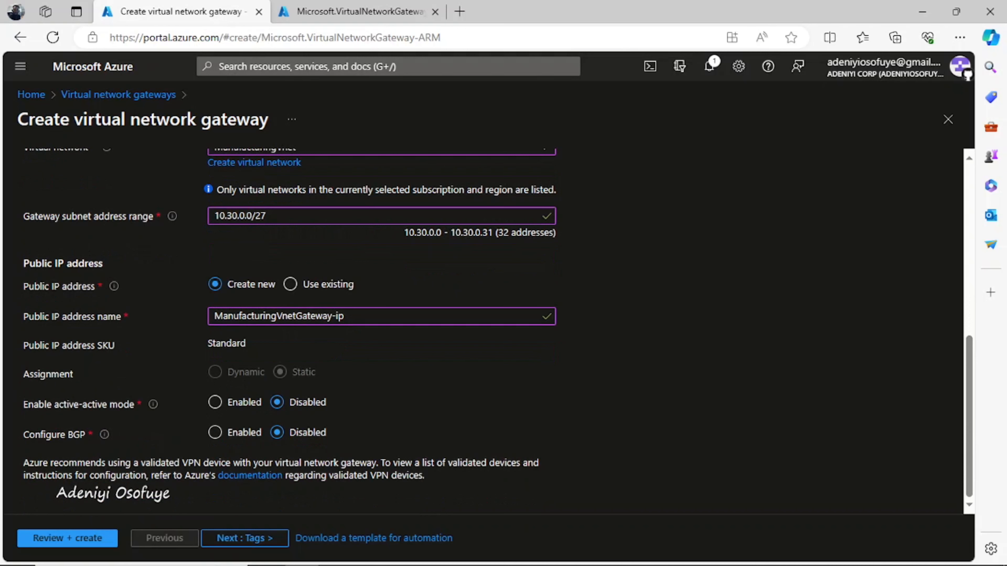
Step: Validate the ManufacturingVnetGateway settings and submit the deployment
click(67, 538)
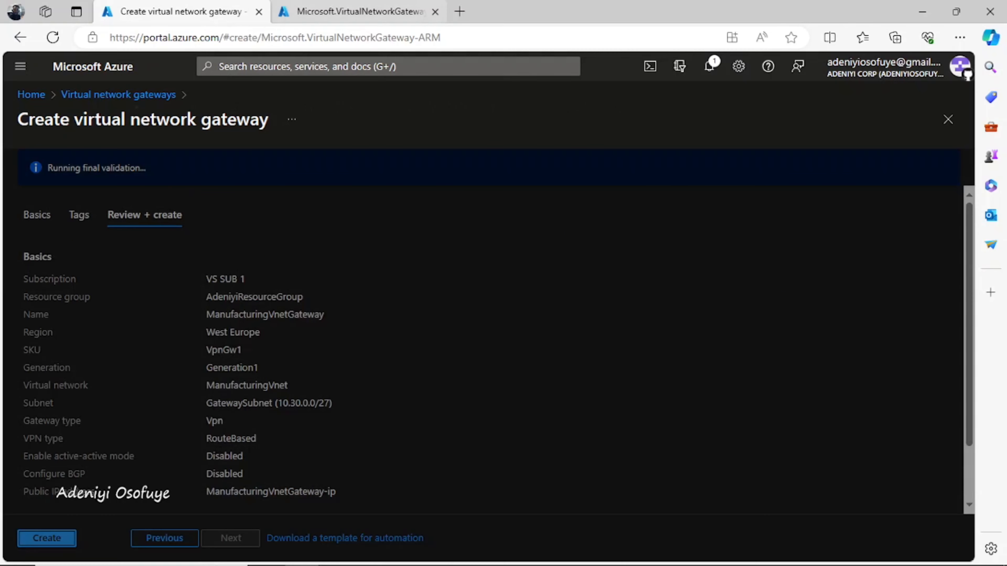
click(360, 12)
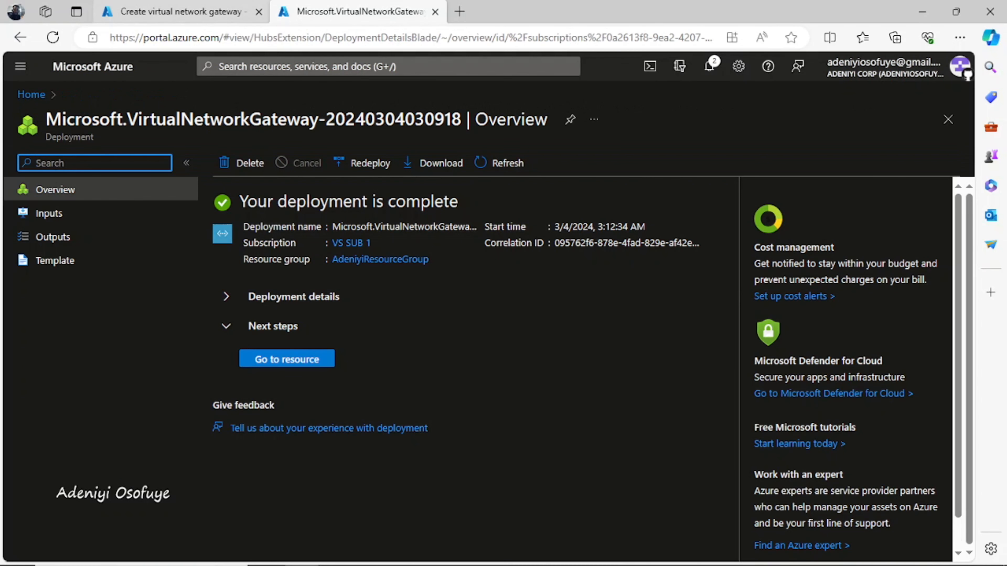
click(177, 12)
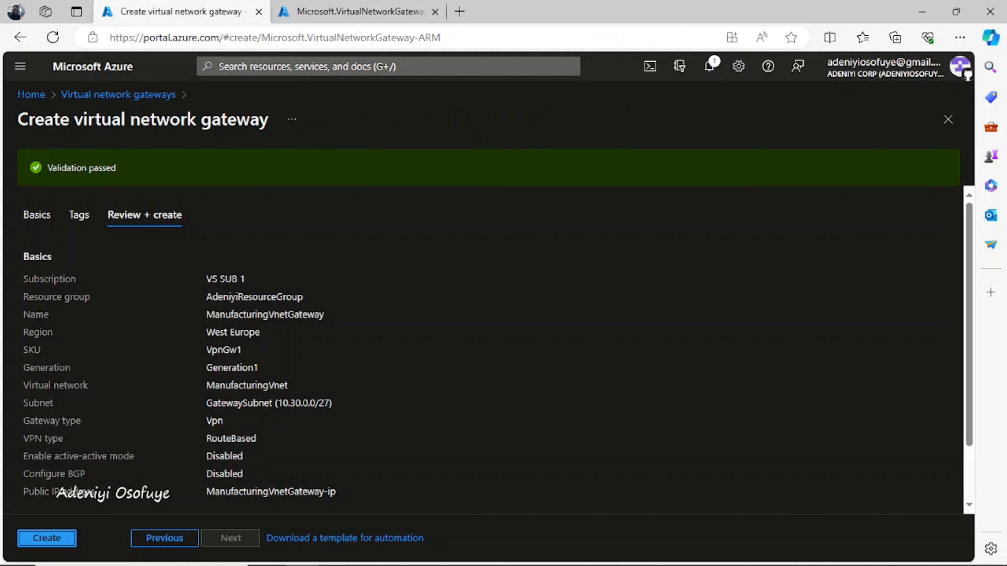
click(47, 538)
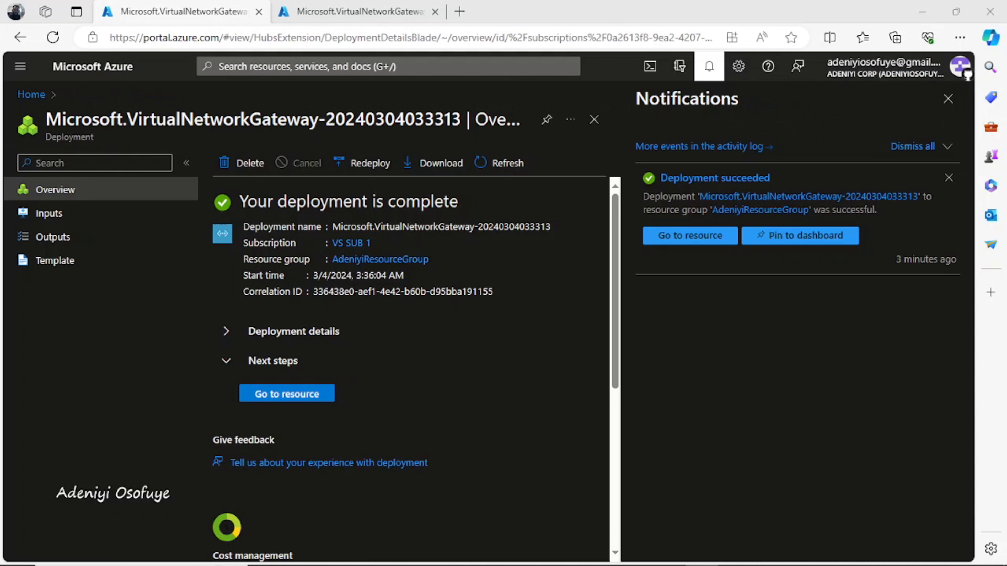
Step: Check the ManufacturingVnetGateway deployment result, dismiss notifications, and go to the Azure Home page
click(359, 11)
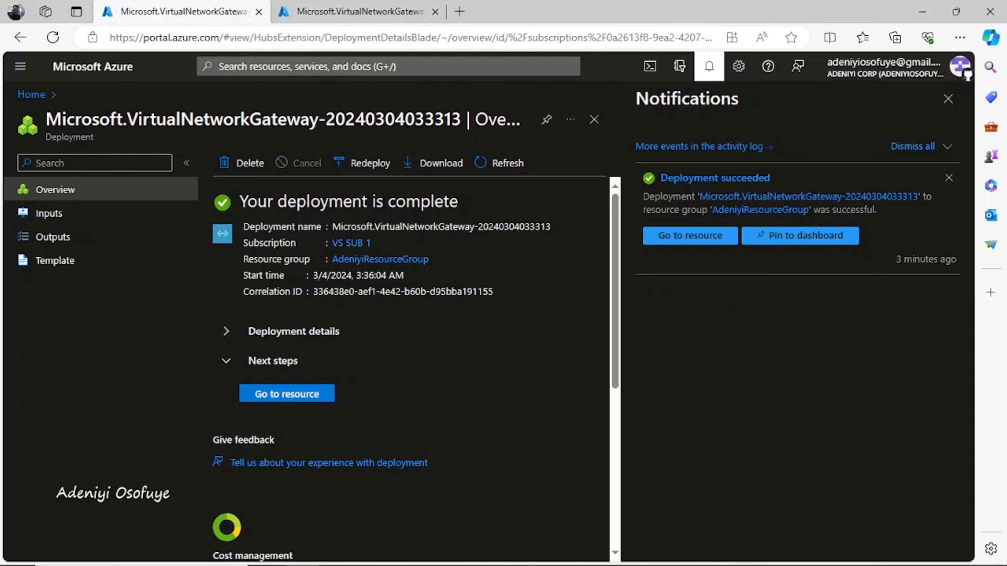
click(948, 98)
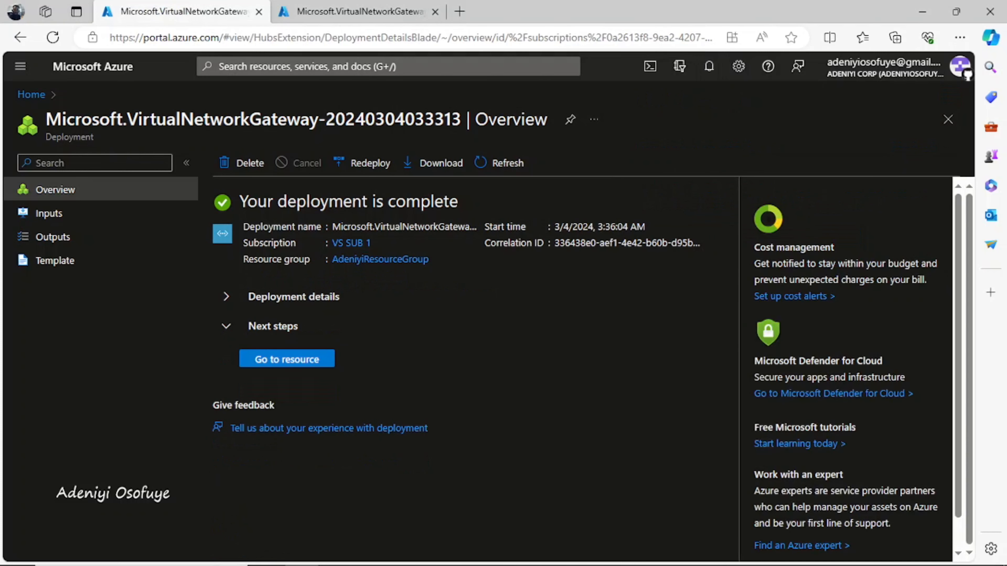
click(31, 94)
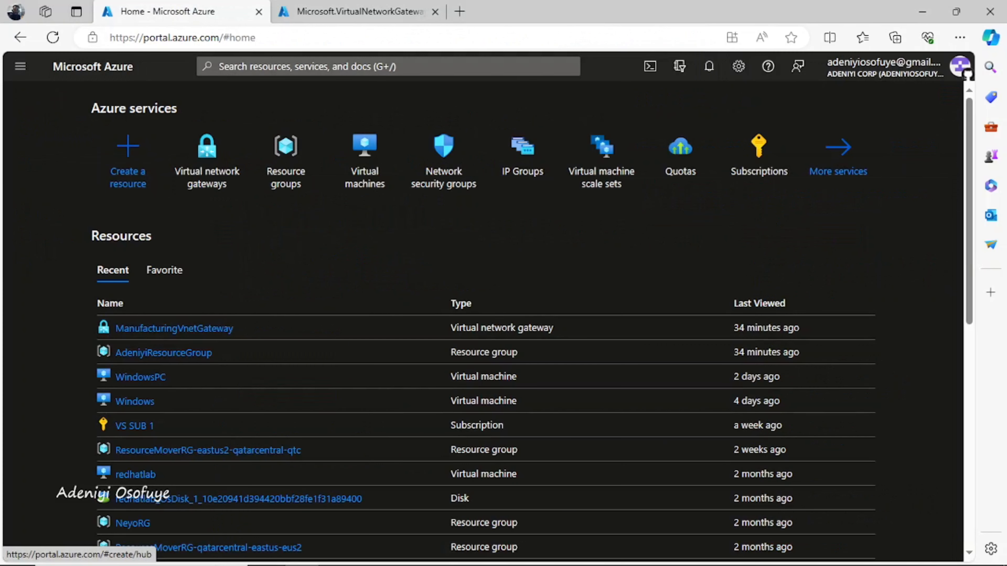
Step: Open CoreServicesVnetGateway's Connections page and start adding a new connection
click(317, 67)
click(267, 284)
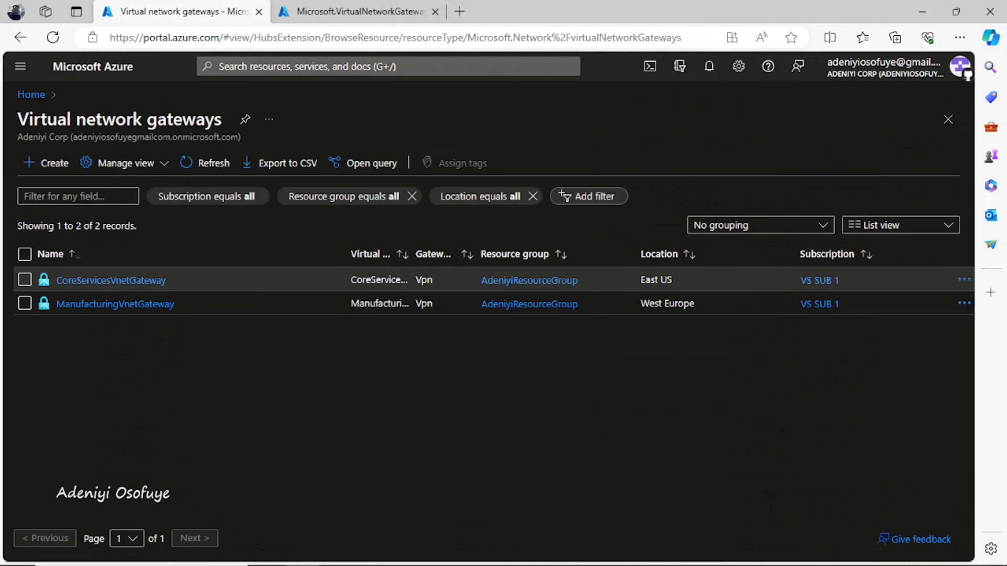
click(111, 280)
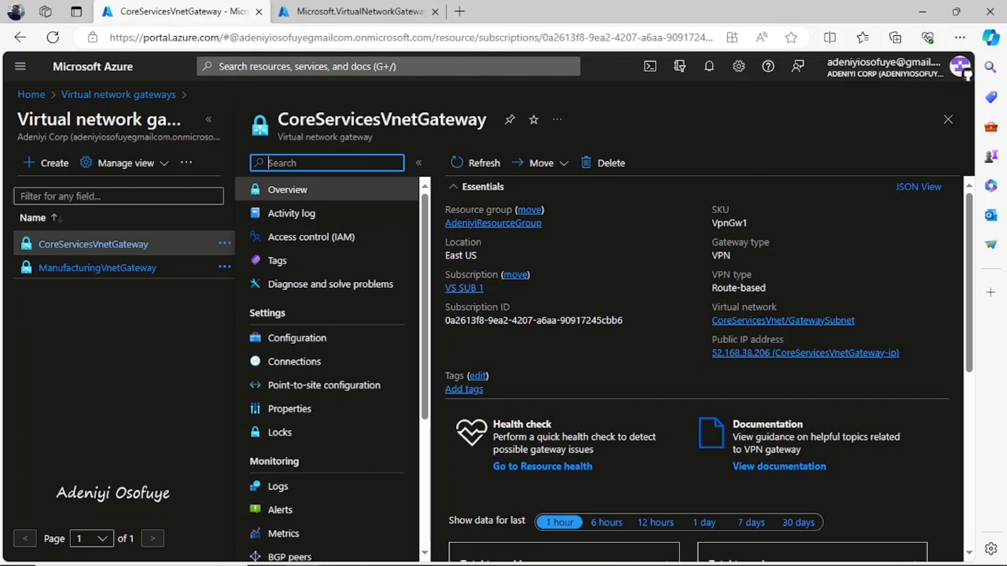
click(295, 362)
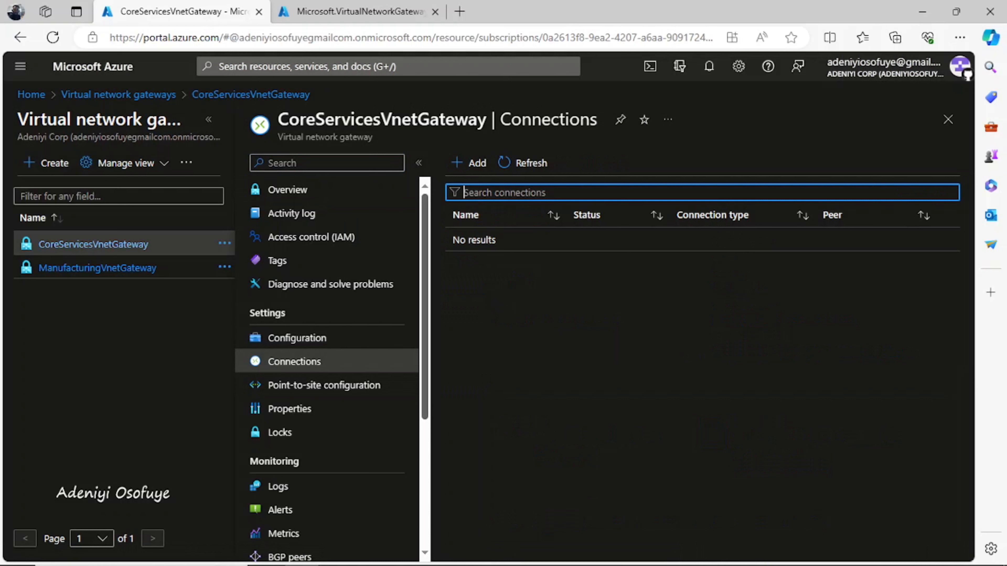
click(469, 163)
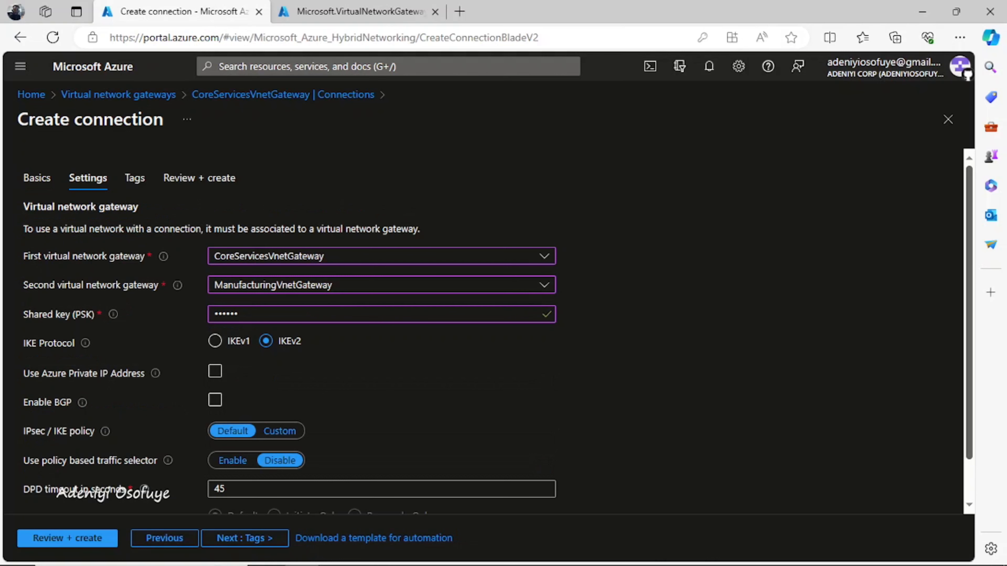
Step: Validate connection CoreServicesGW-to-ManufacturingGW, dismiss the save-password prompt, and create it
scroll(498, 334, down, 1)
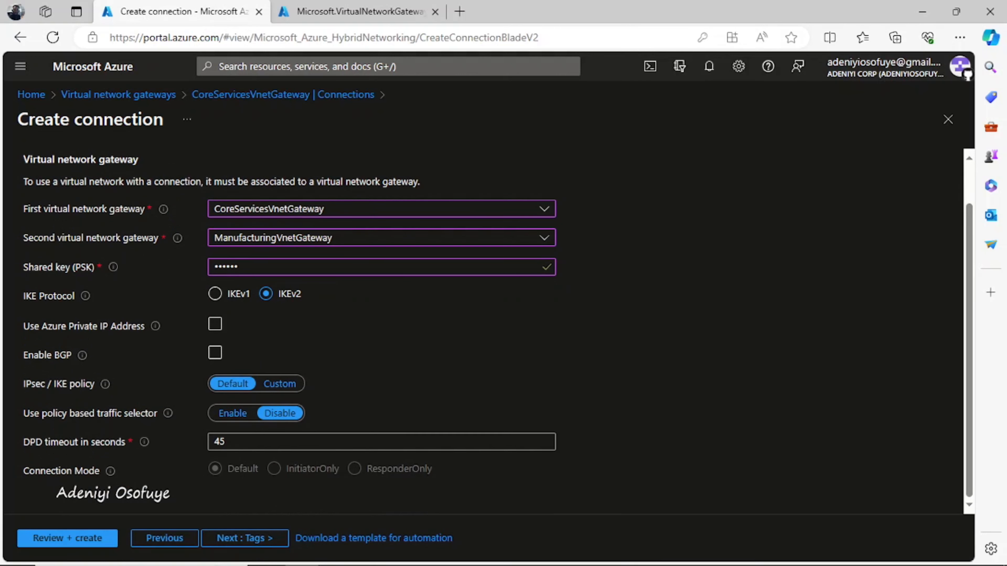
click(67, 538)
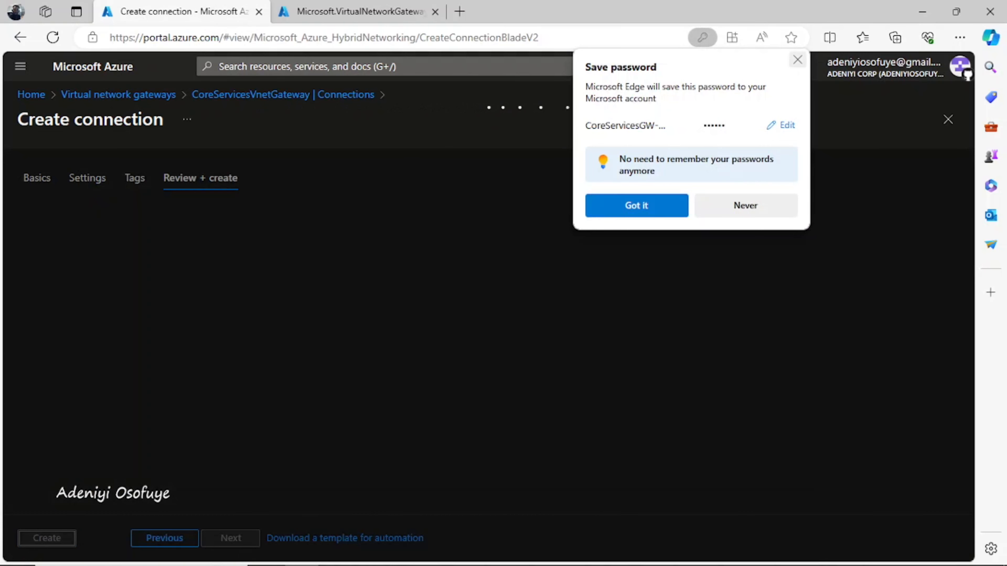
click(797, 60)
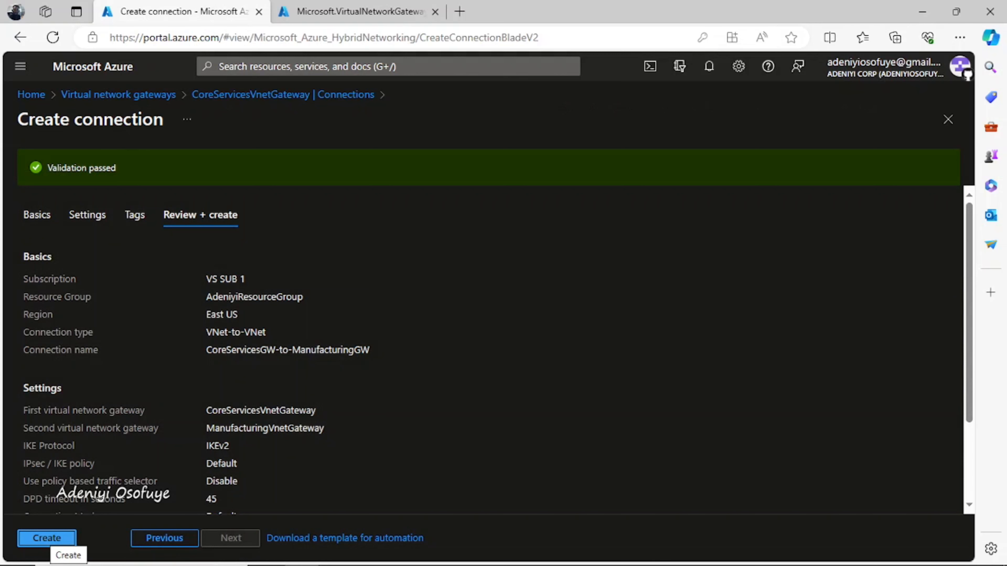
click(47, 539)
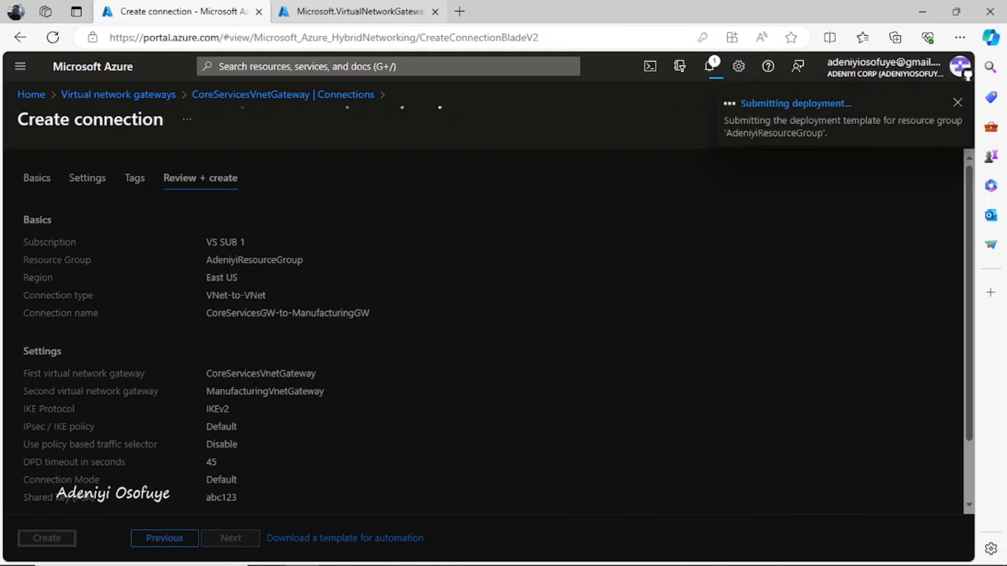
Step: Bring up the completed gateway deployment page in the other tab
click(359, 11)
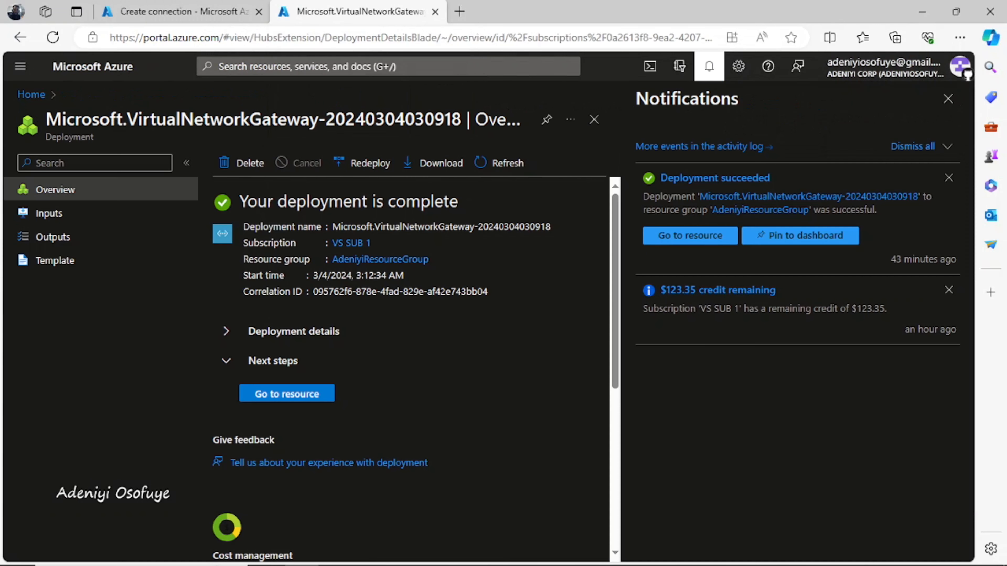
Step: Search 'virtual network' and open the Virtual network gateways list
click(381, 66)
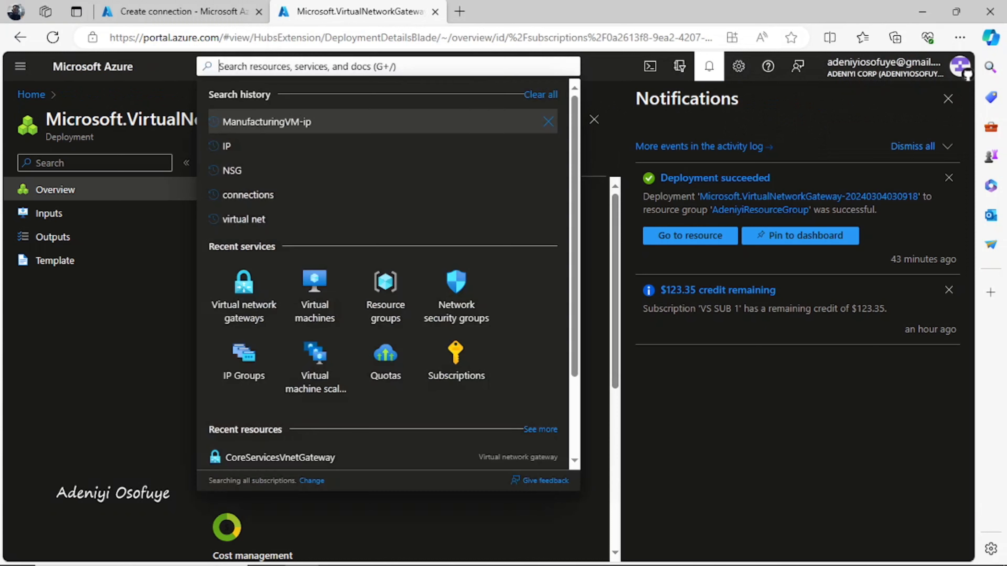
text(vir)
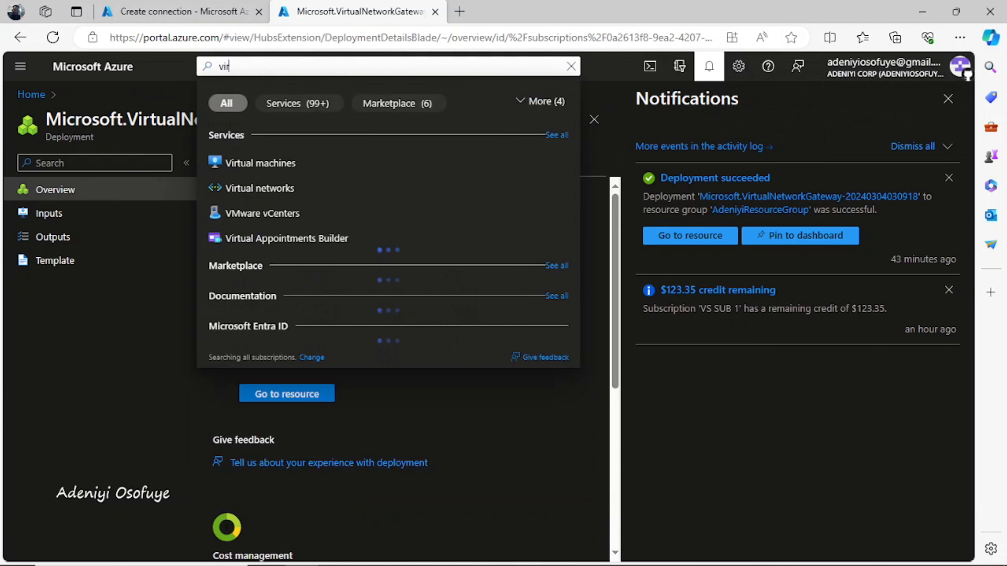
text(tual network)
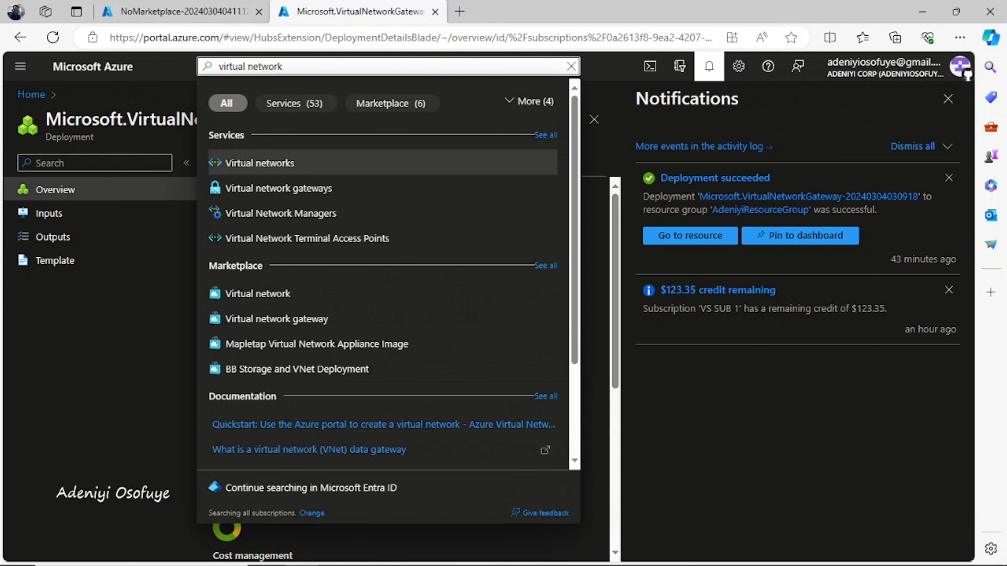
key(Down)
key(Return)
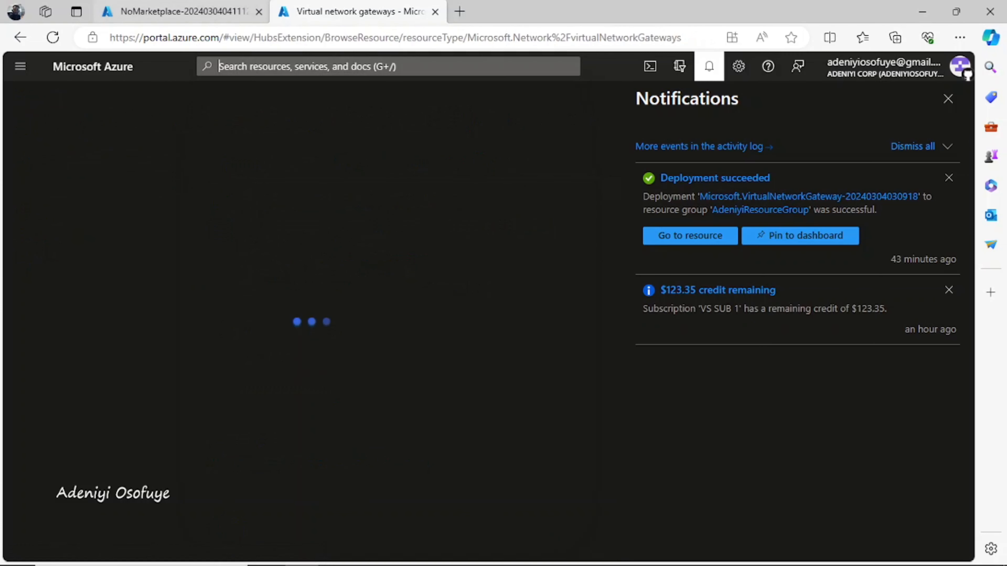
click(182, 12)
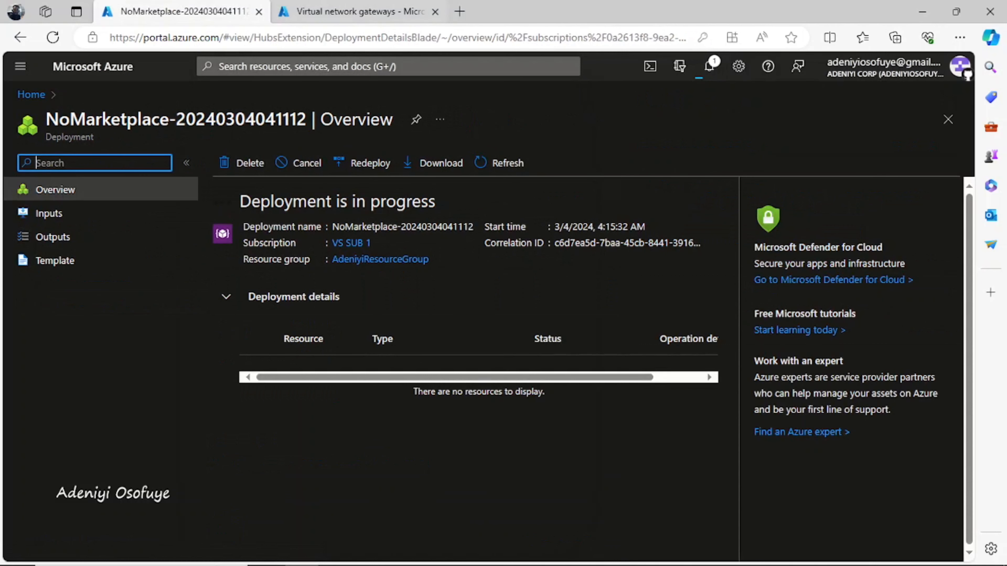
click(359, 11)
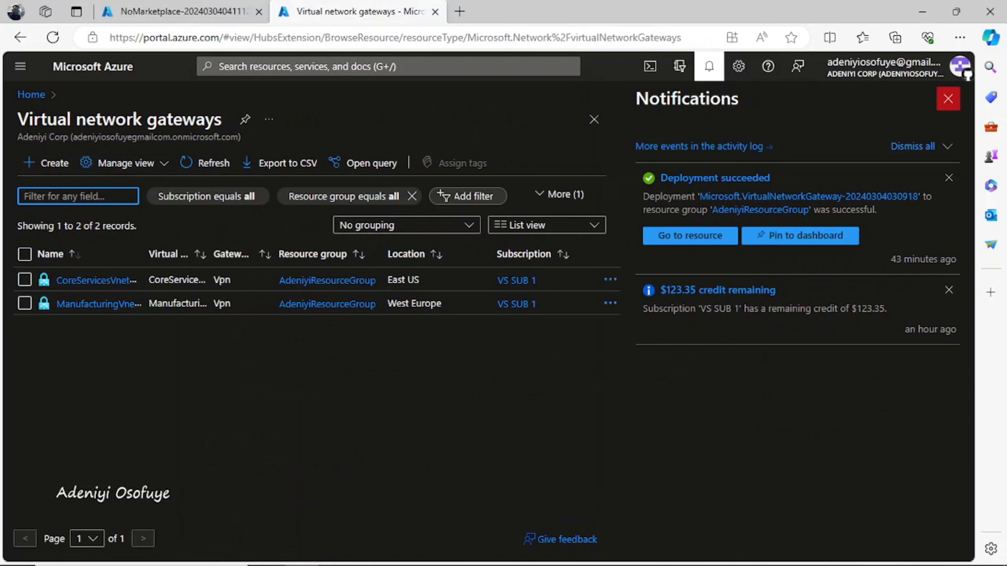
Step: Close notifications and open the ManufacturingVnetGateway overview
click(947, 98)
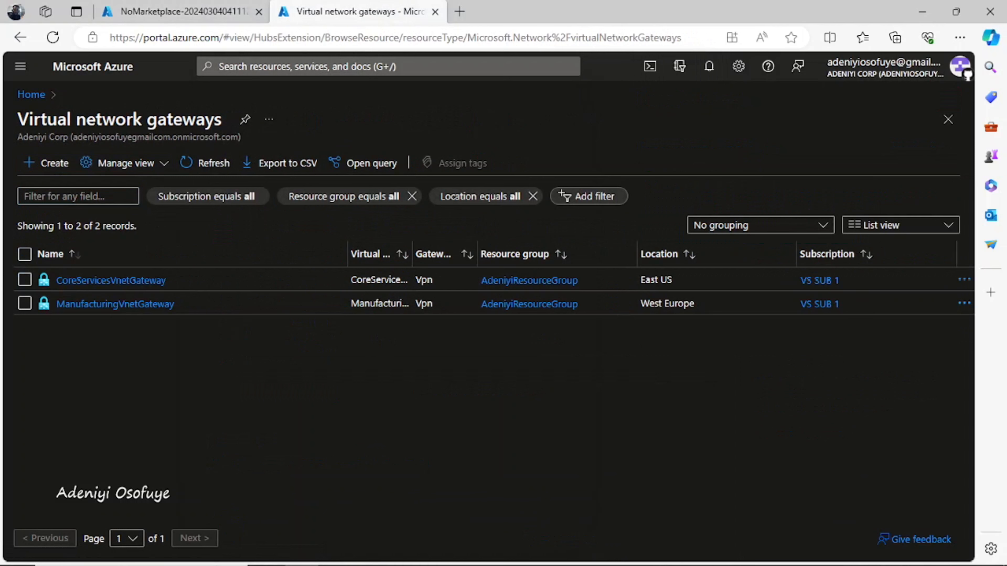
click(115, 304)
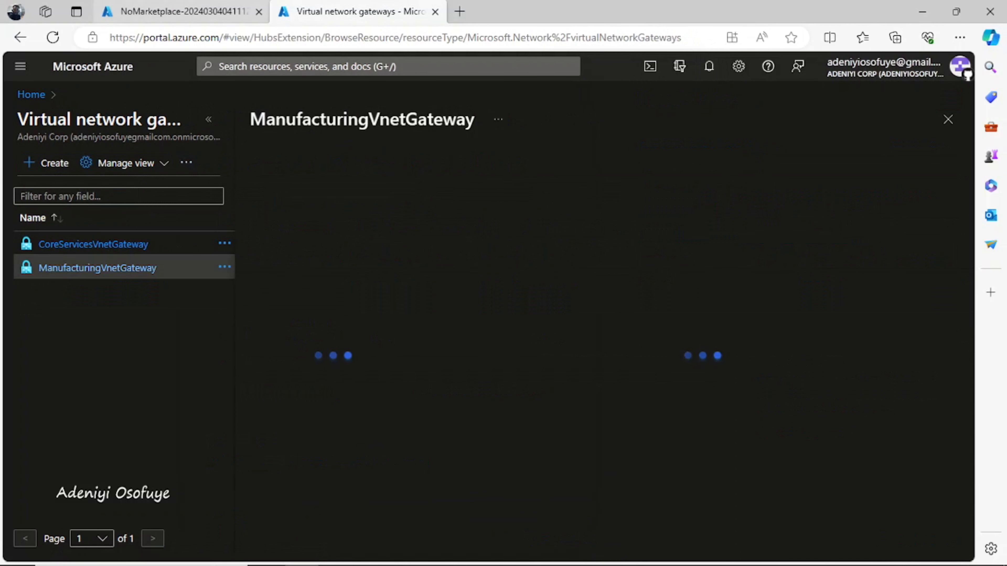
click(183, 12)
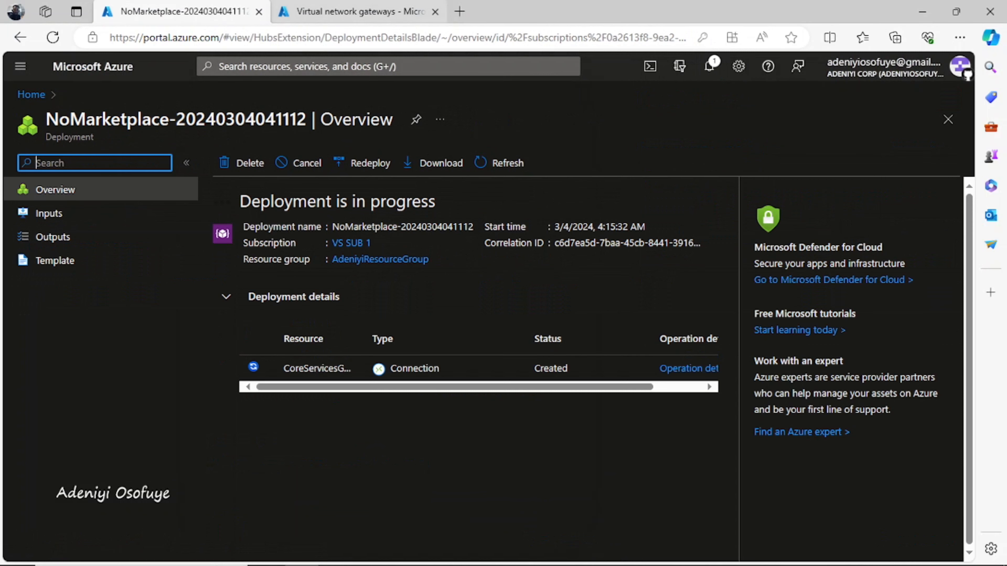
click(360, 12)
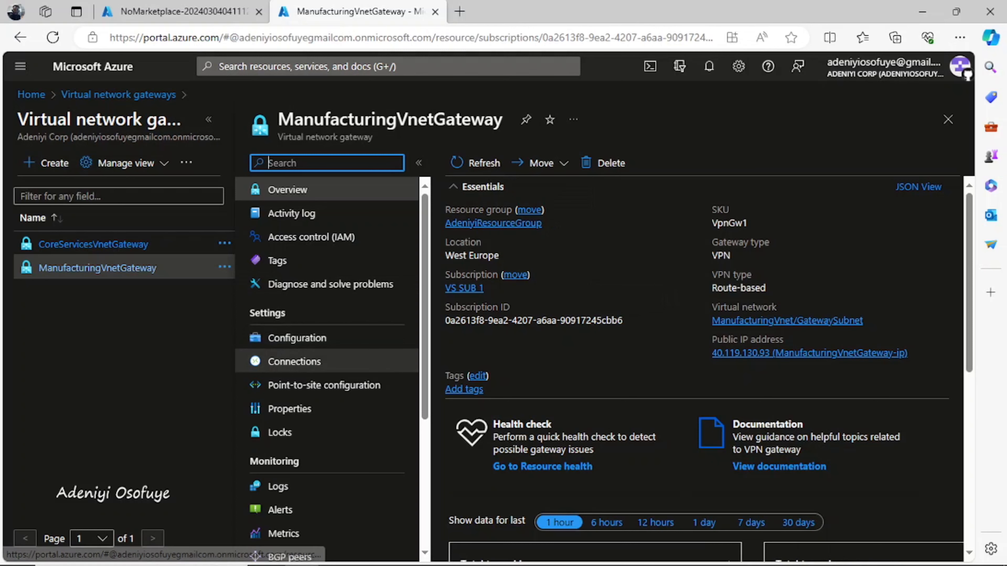
Step: Check ManufacturingVnetGateway's Connections list for the VNet-to-VNet connection against the deployment's progress
click(294, 361)
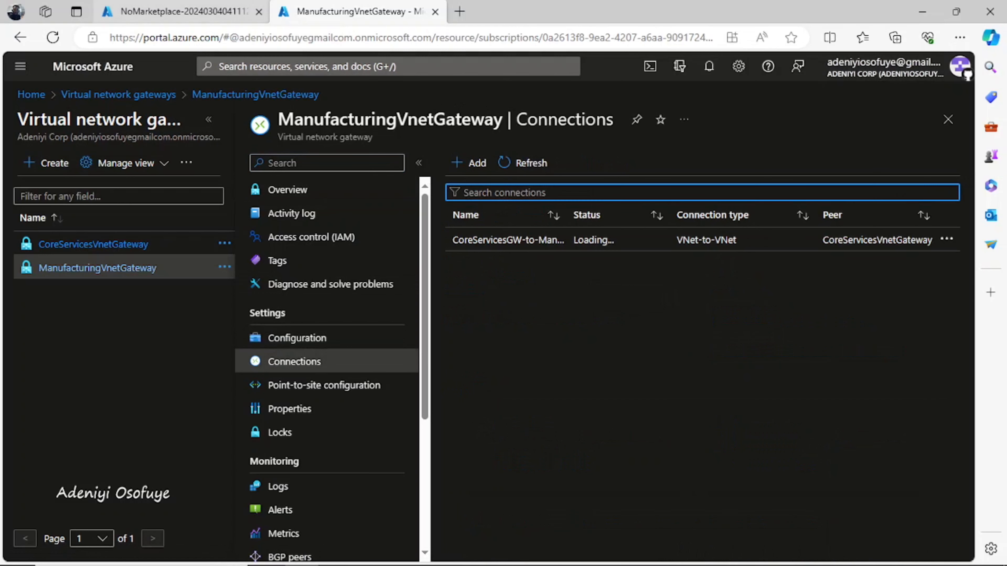
click(183, 12)
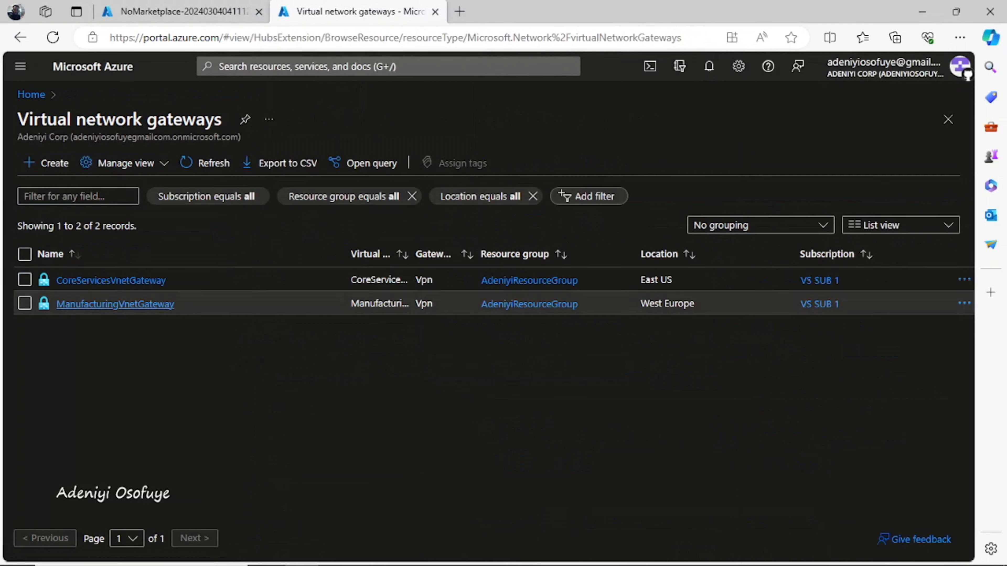
click(115, 303)
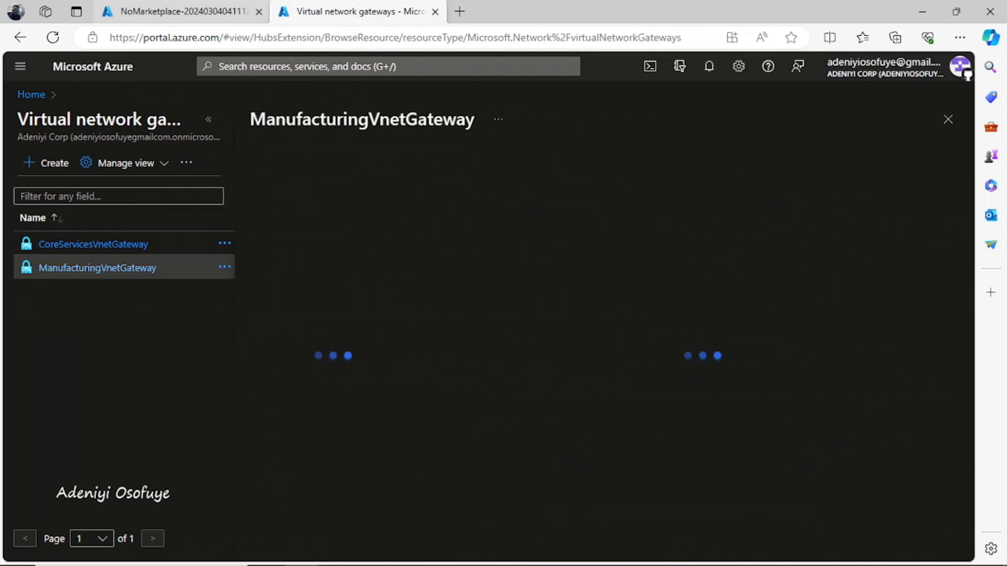
click(183, 12)
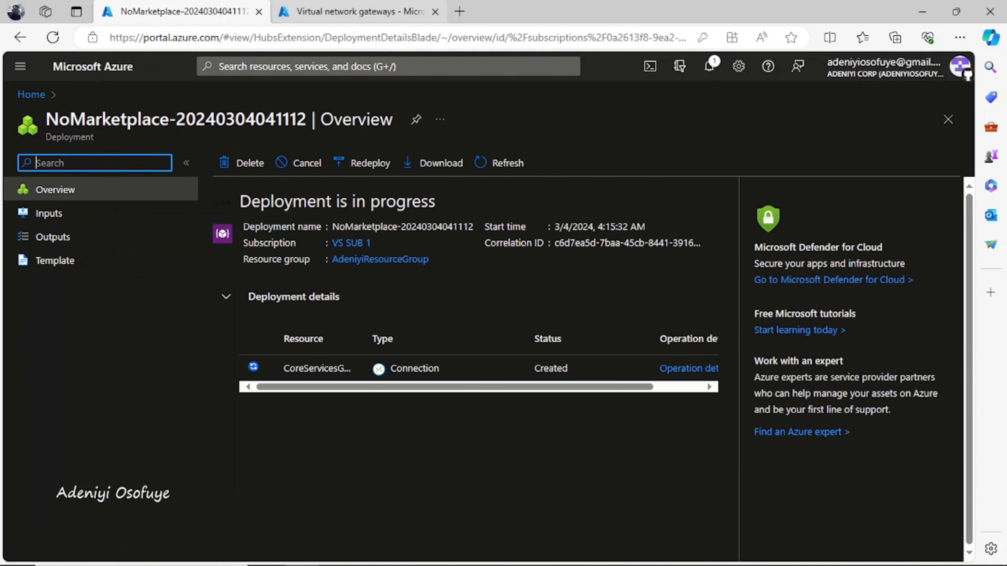
click(360, 11)
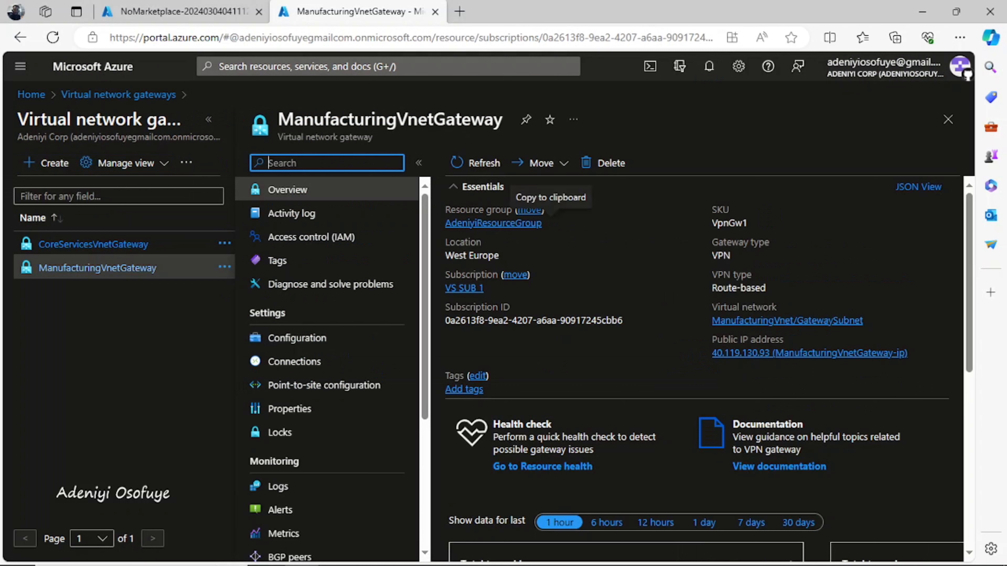
click(294, 361)
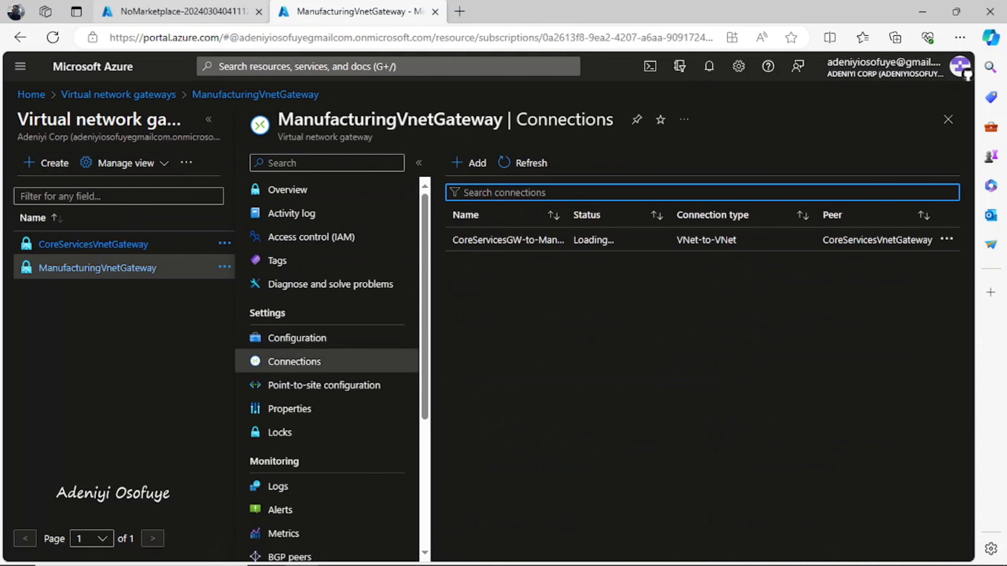
Step: Monitor the deployment Overview until the CoreServicesG… Connection resource shows Created, while the connection is still Updating
click(181, 11)
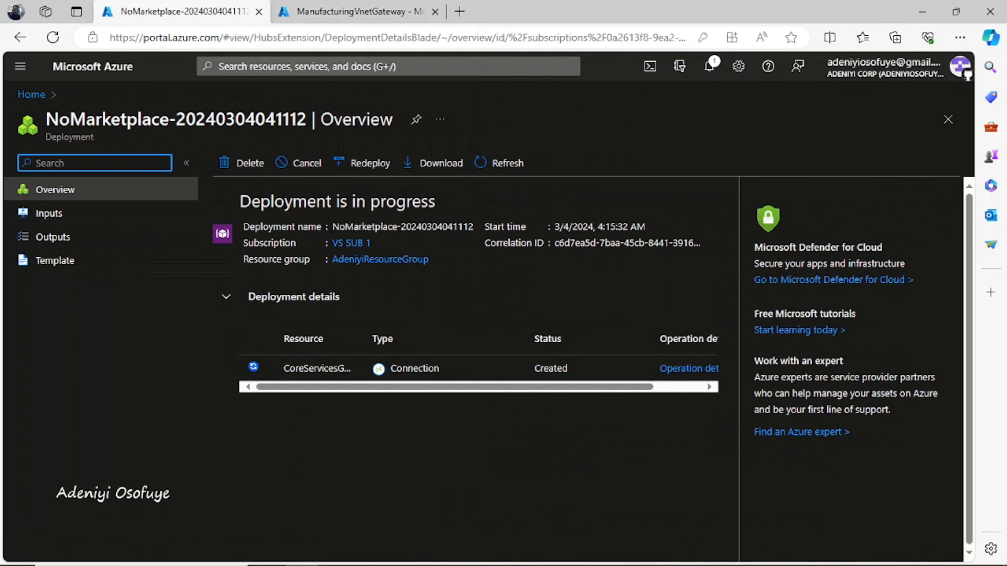
drag(456, 387, 490, 386)
key(ctrl+Tab)
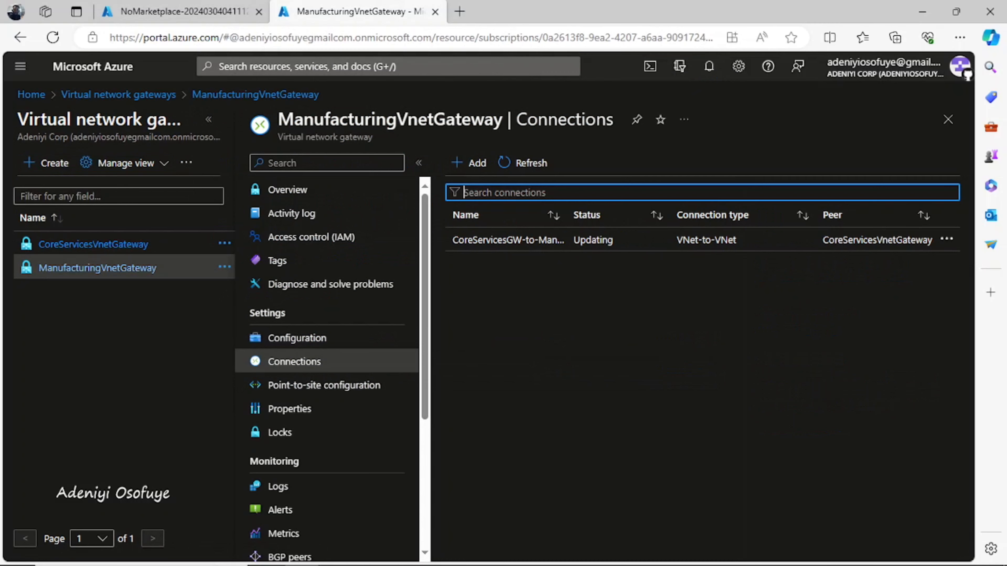
key(ctrl+Tab)
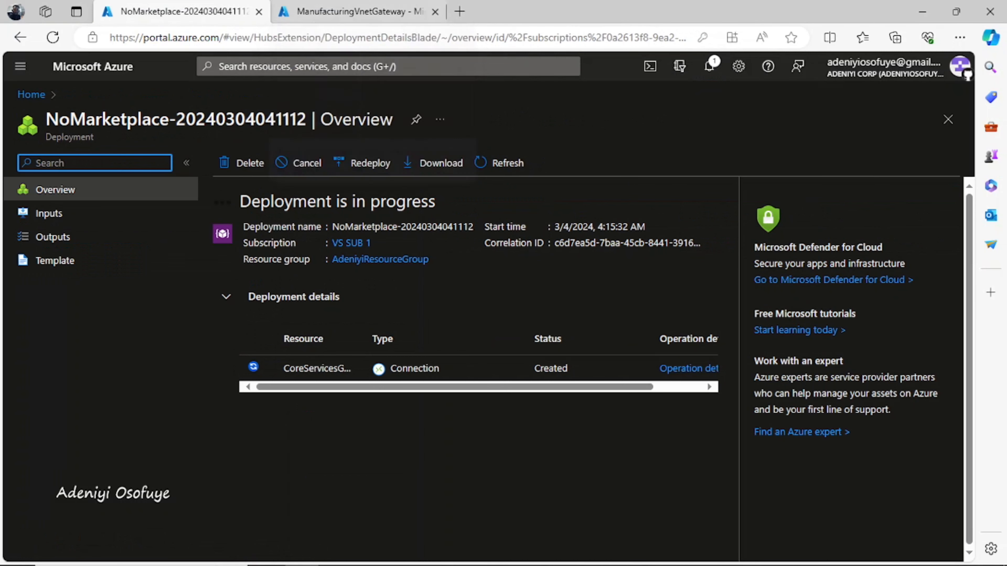
click(357, 11)
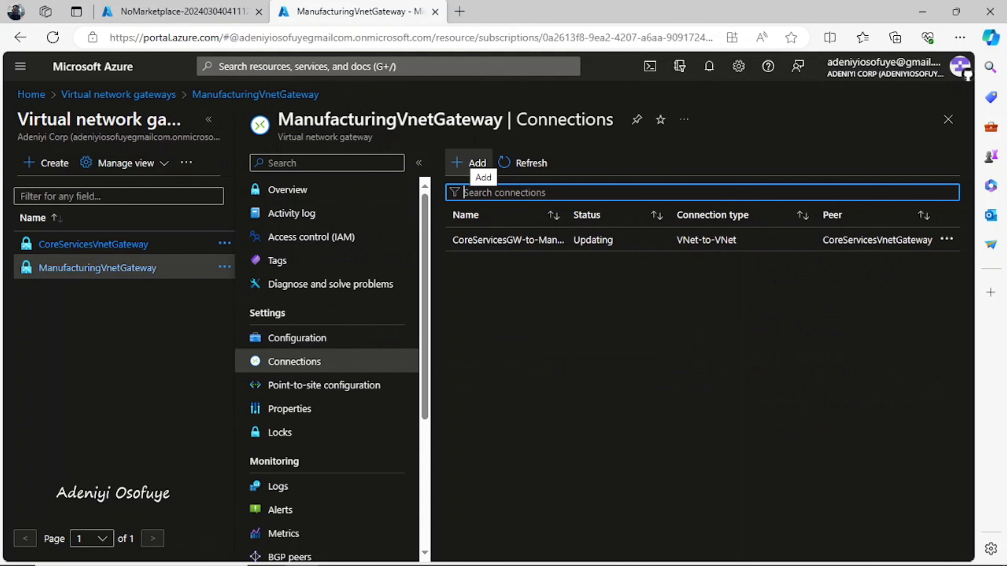
click(182, 12)
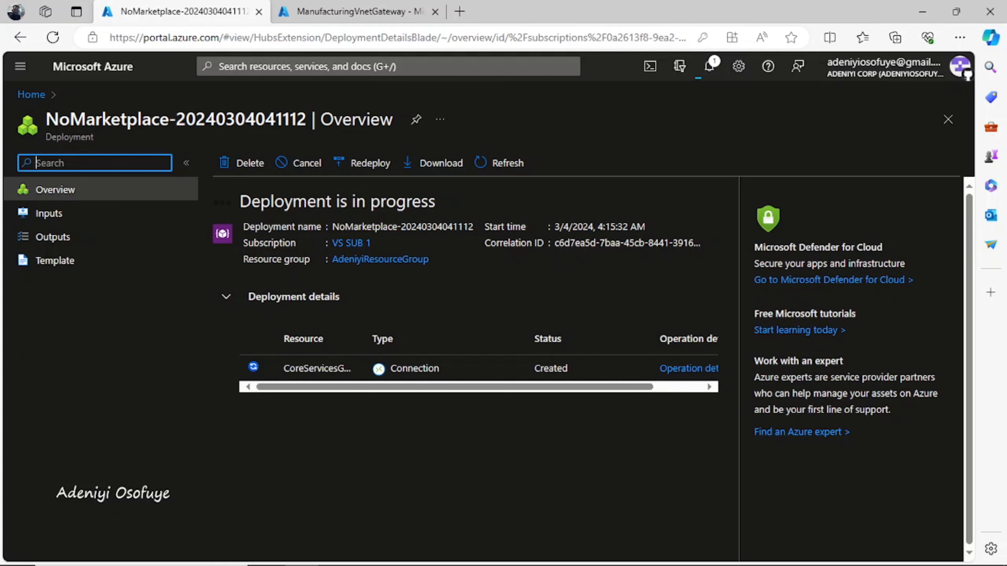
Step: Confirm in notifications that the first connection deployed, then return to ManufacturingVnetGateway's Connections list
click(709, 66)
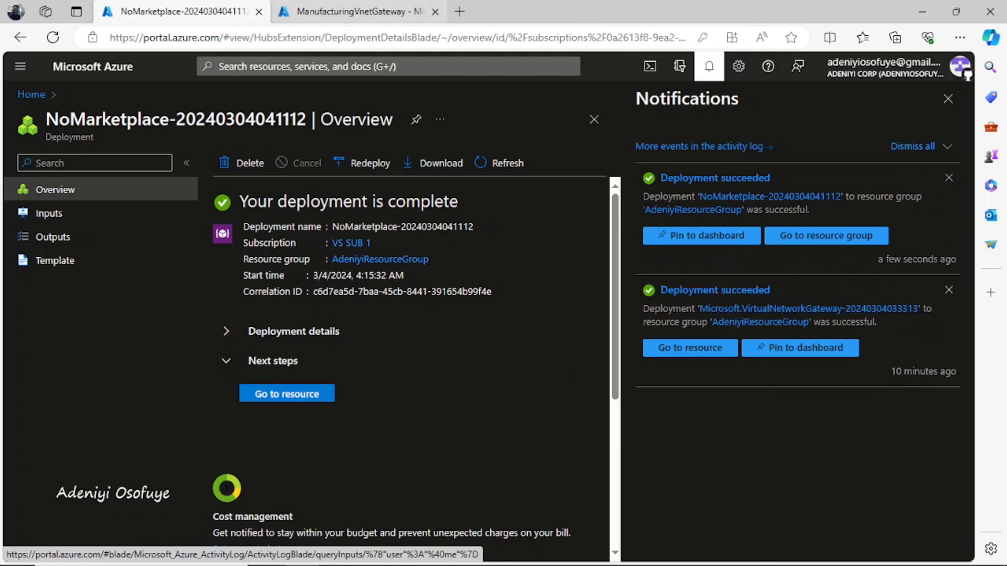
click(355, 11)
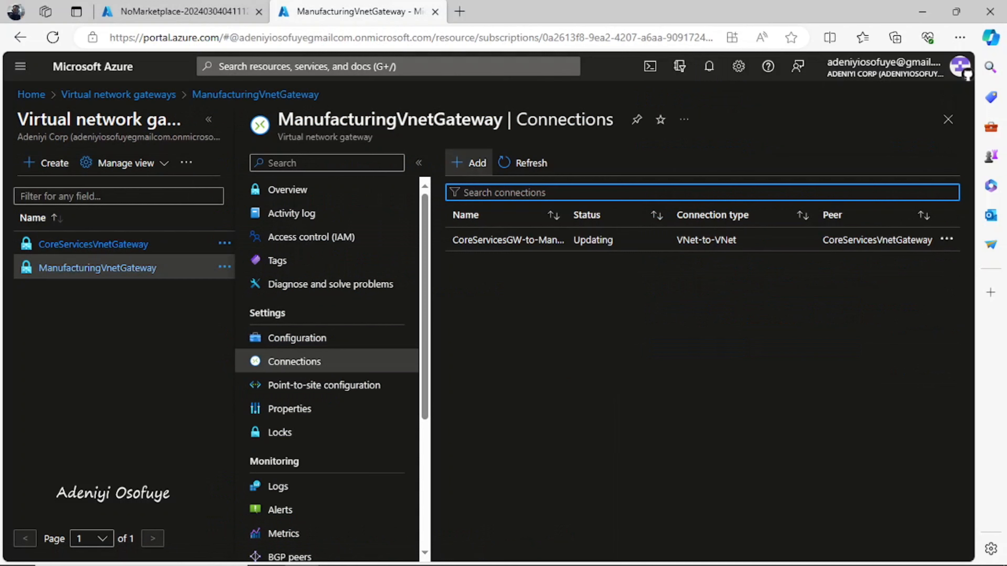
Step: Add a new connection named ManufacturingGW-to-CoreServicesGW and open the Region list
click(472, 162)
text(Manufacturing)
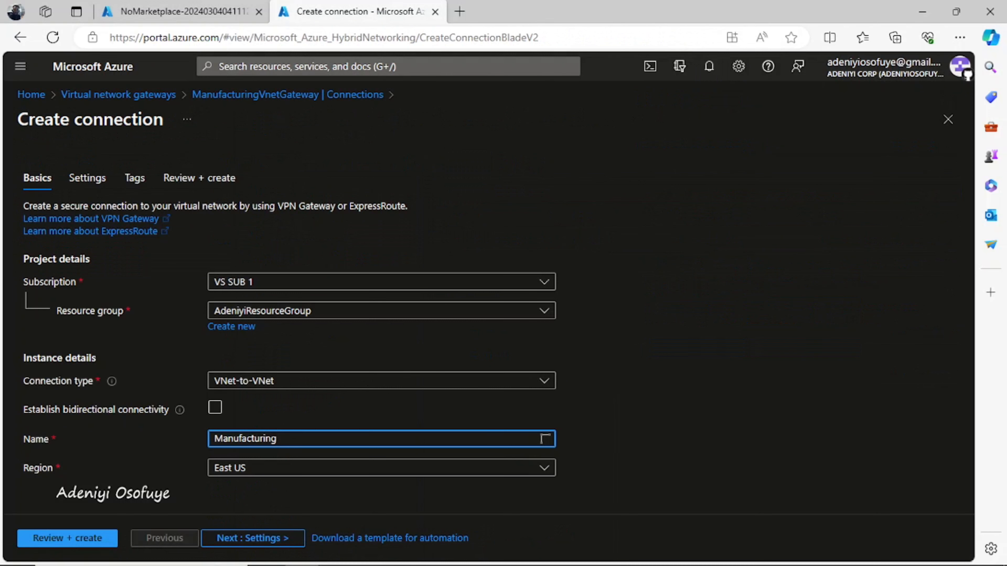
text(GW-to-CoreService)
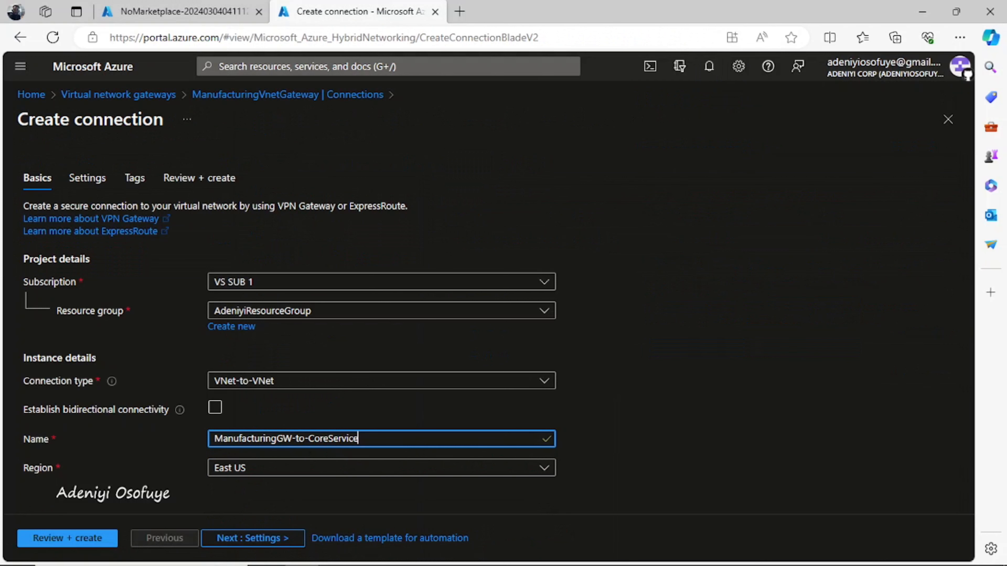
text(sGW)
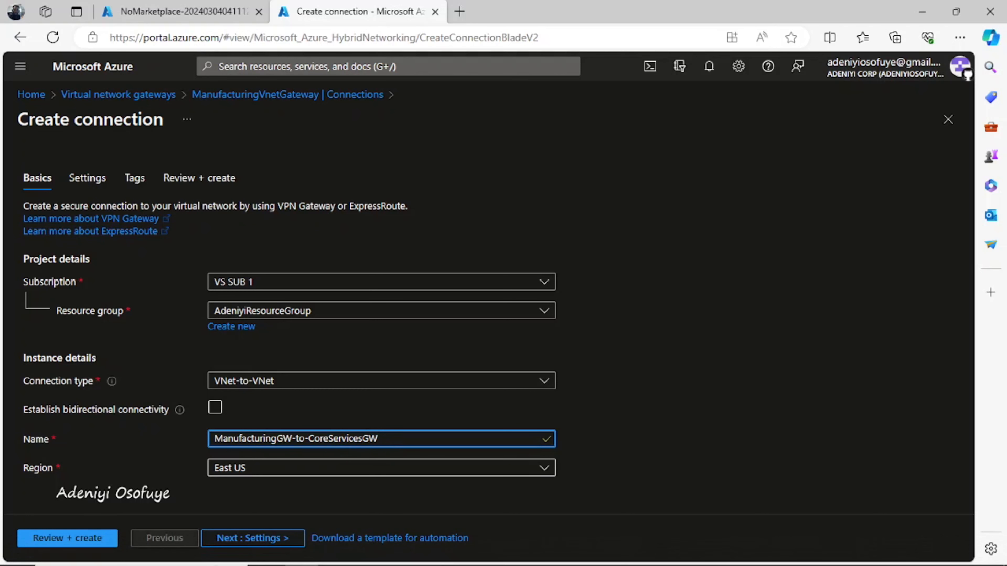
key(Tab)
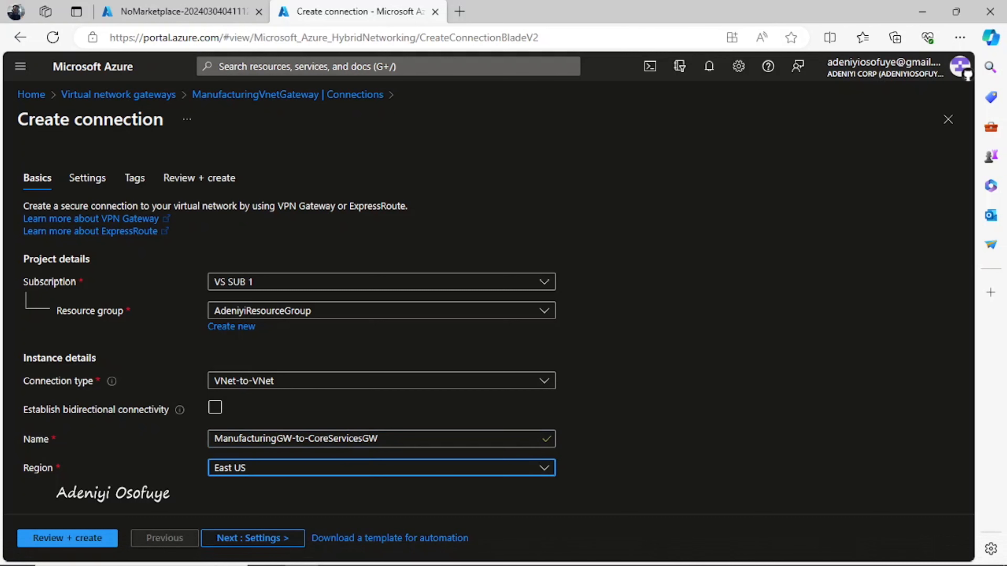
key(Return)
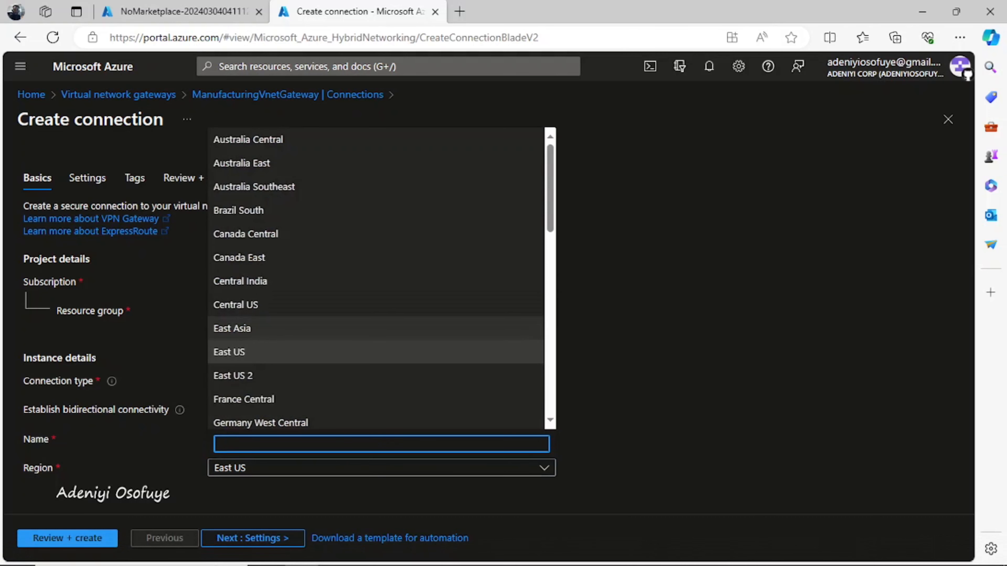
Step: Scroll the region list and check the newly deployed first connection from its notification
scroll(376, 278, down, 10)
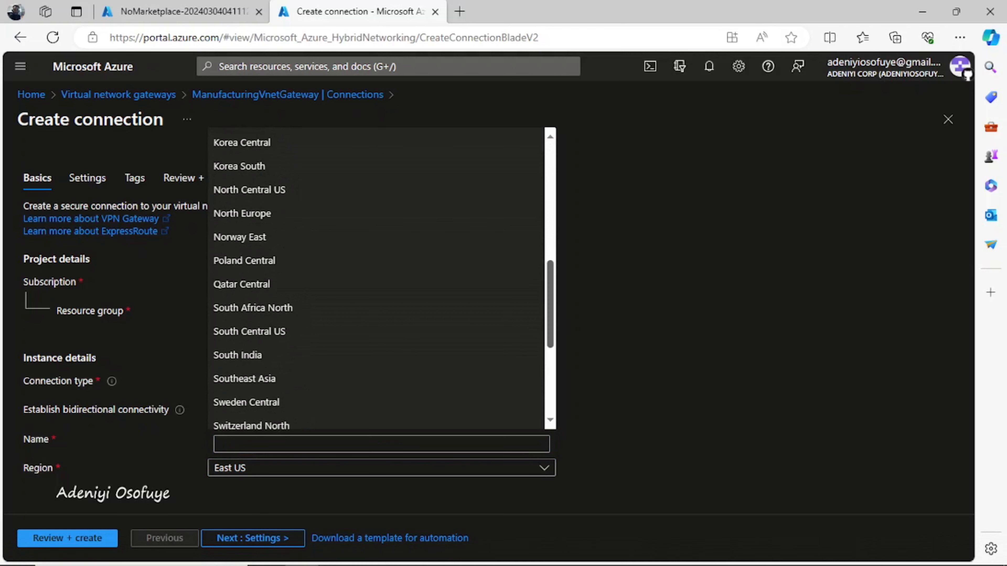
scroll(376, 278, down, 5)
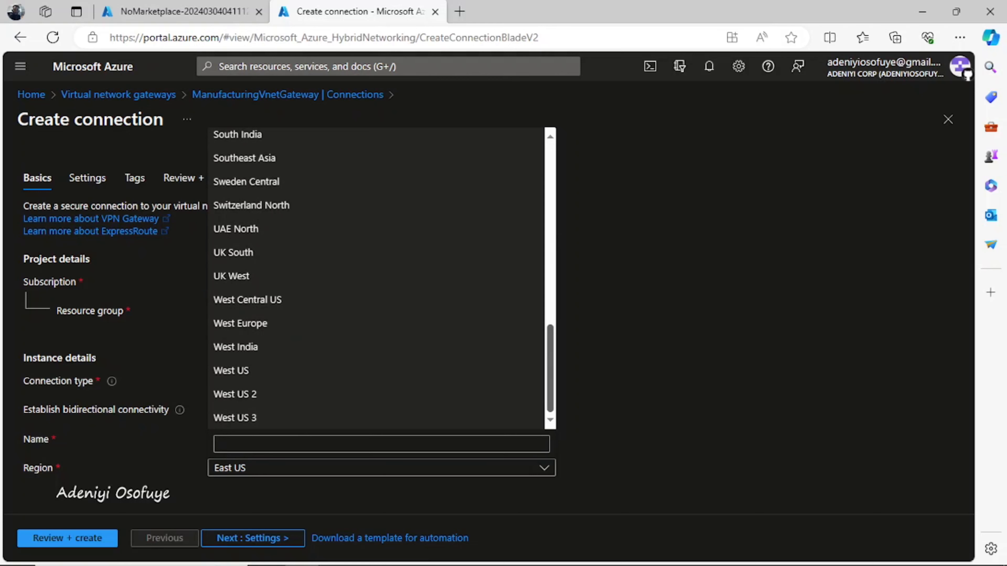
scroll(377, 277, up, 8)
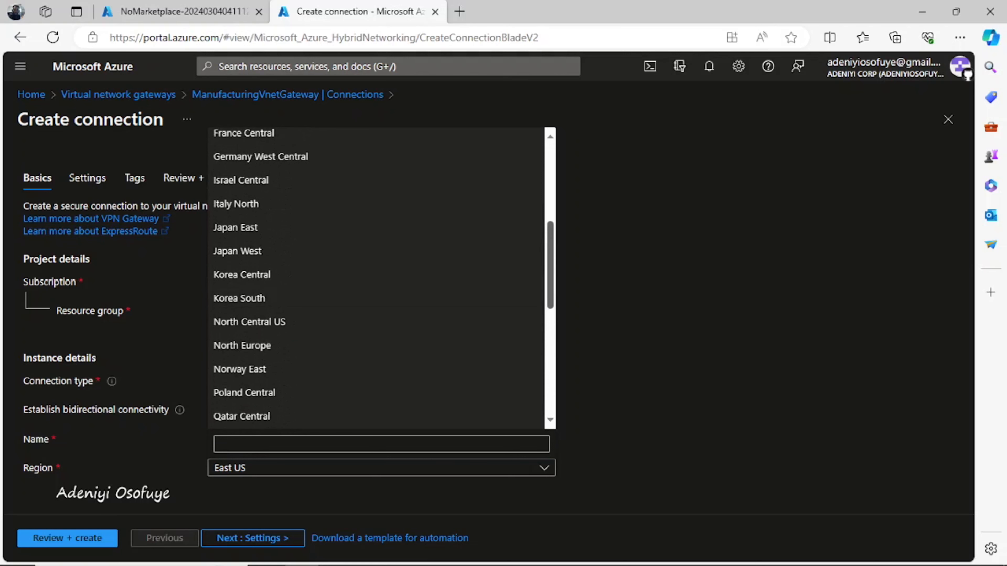
scroll(377, 278, down, 8)
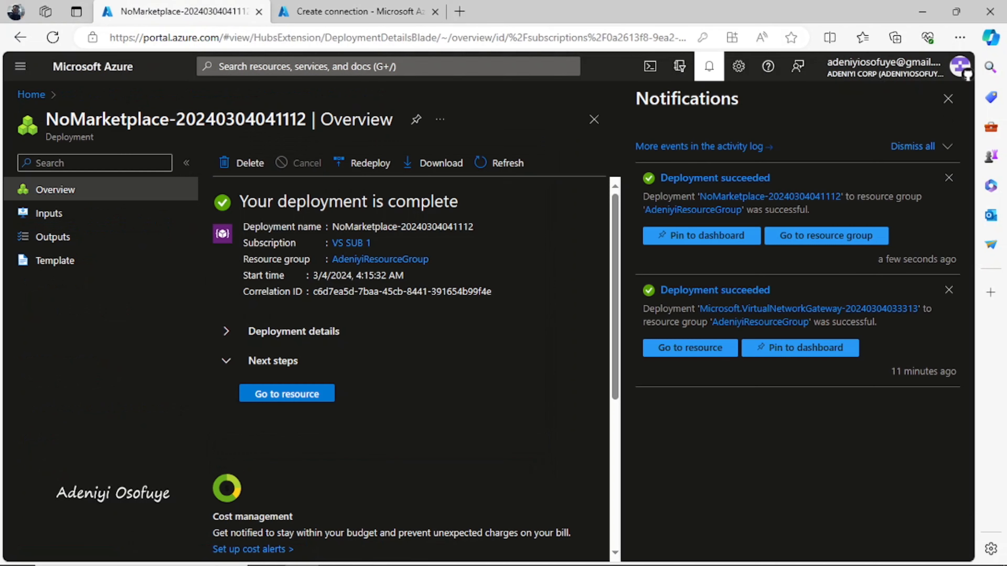
click(287, 394)
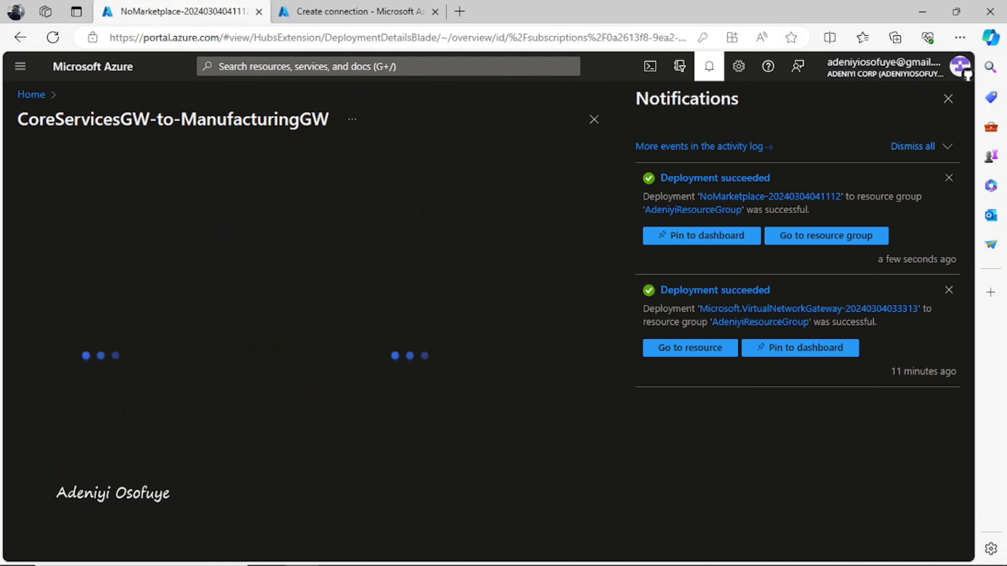
click(948, 98)
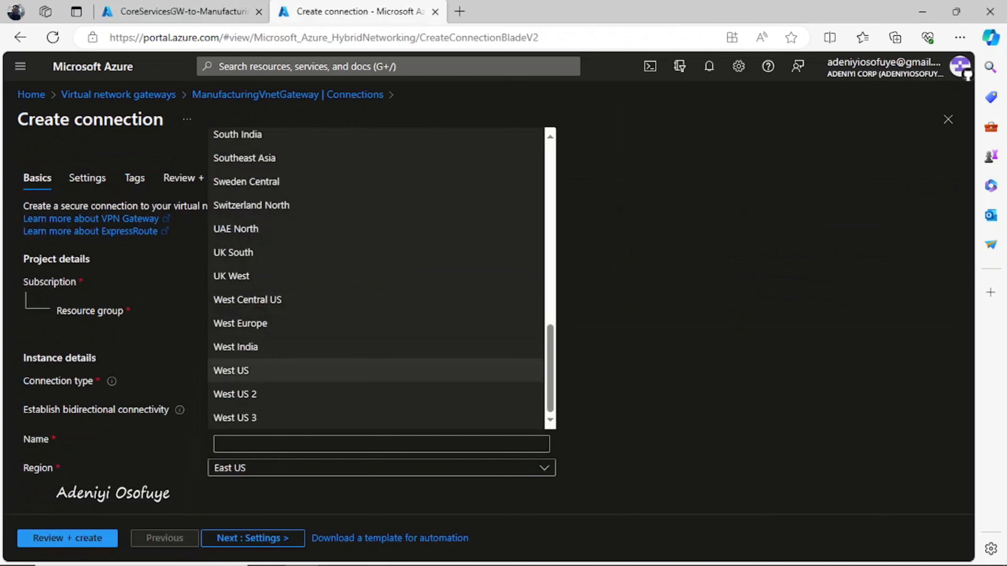
Step: Choose West Europe as the region, verify it against the draw.io diagram, and proceed to Settings
scroll(377, 278, up, 3)
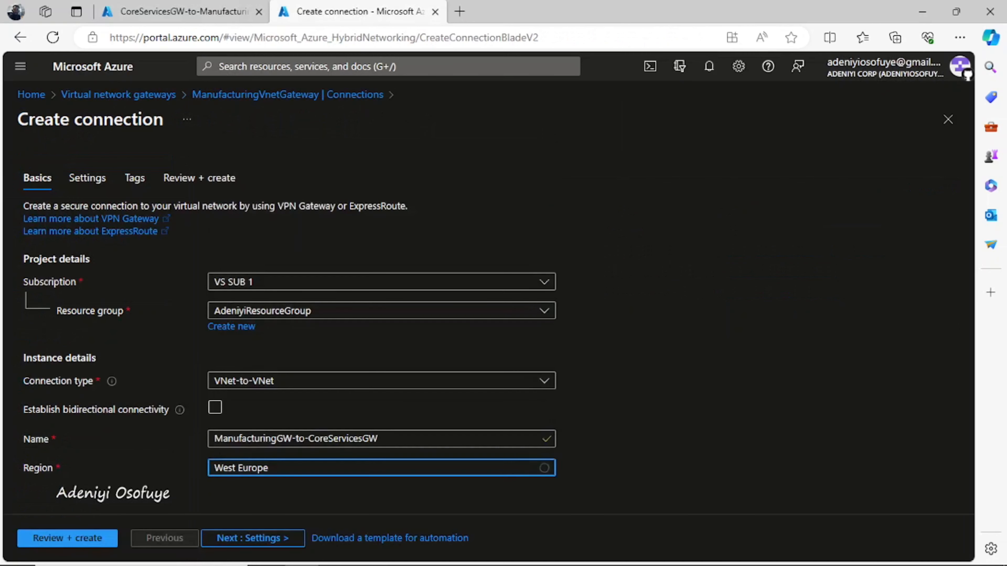
click(240, 392)
click(503, 552)
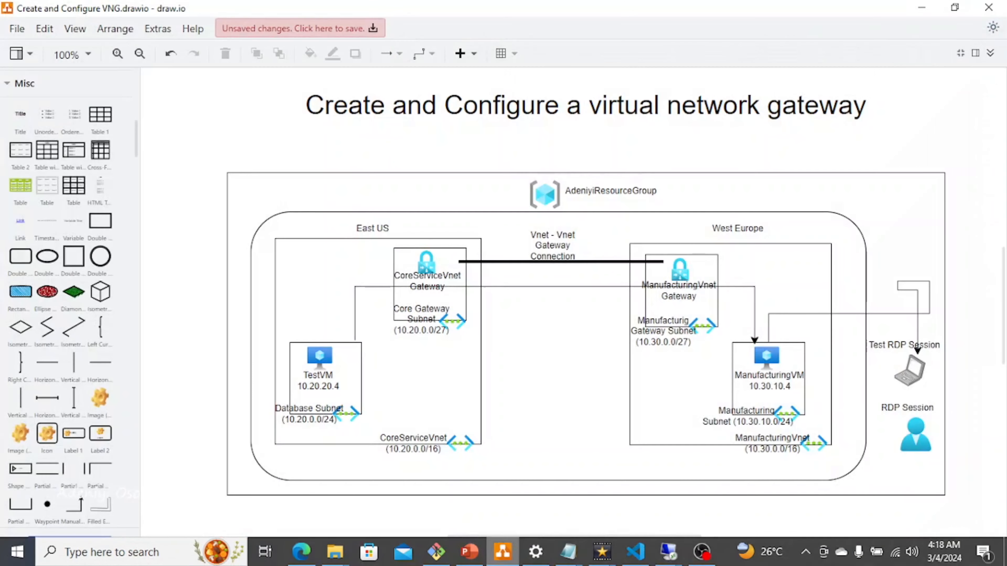
click(922, 8)
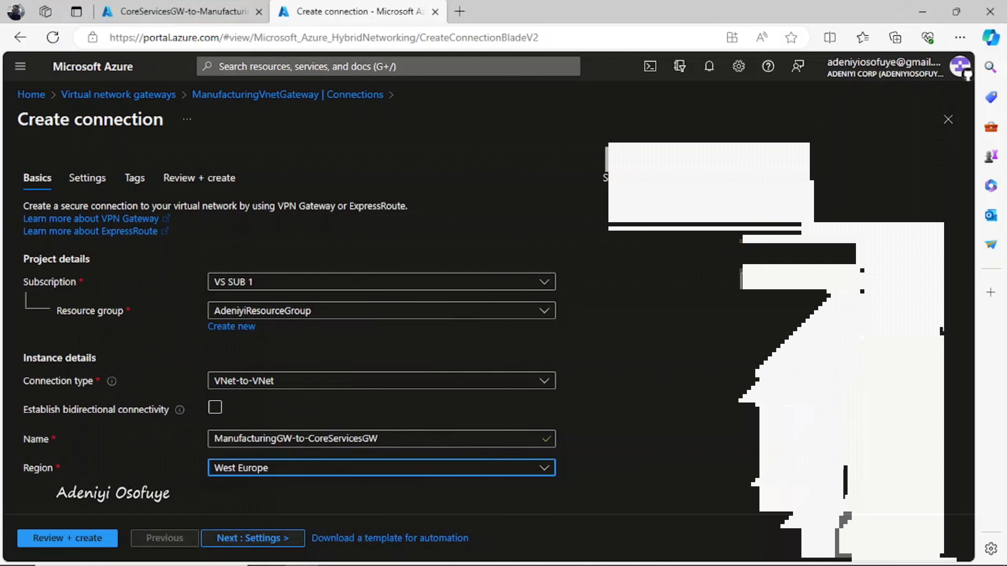
click(253, 538)
Step: Pair ManufacturingVnetGateway with CoreServicesVnetGateway, enter the shared key, and go to Review + create
click(348, 256)
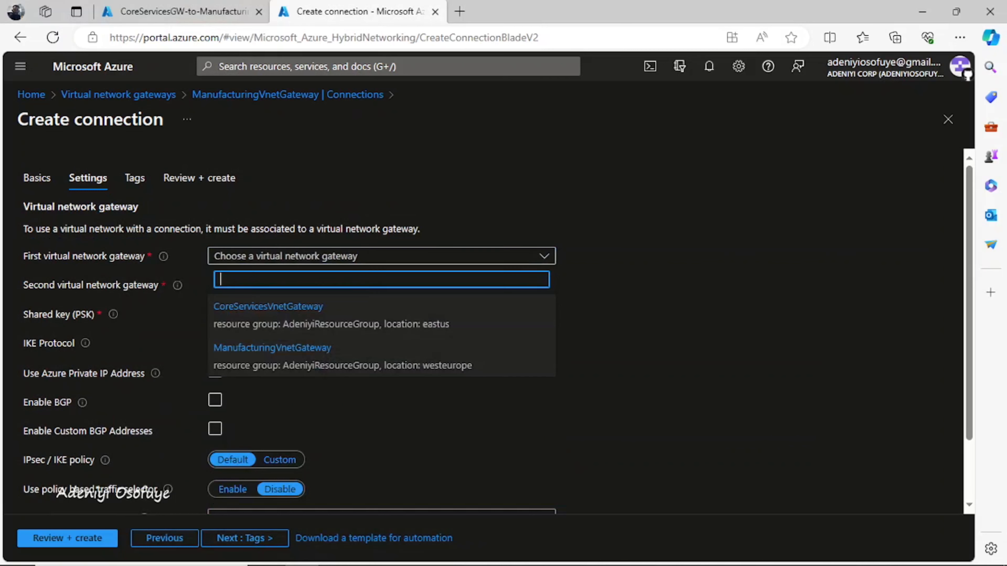
click(317, 355)
click(380, 284)
click(317, 344)
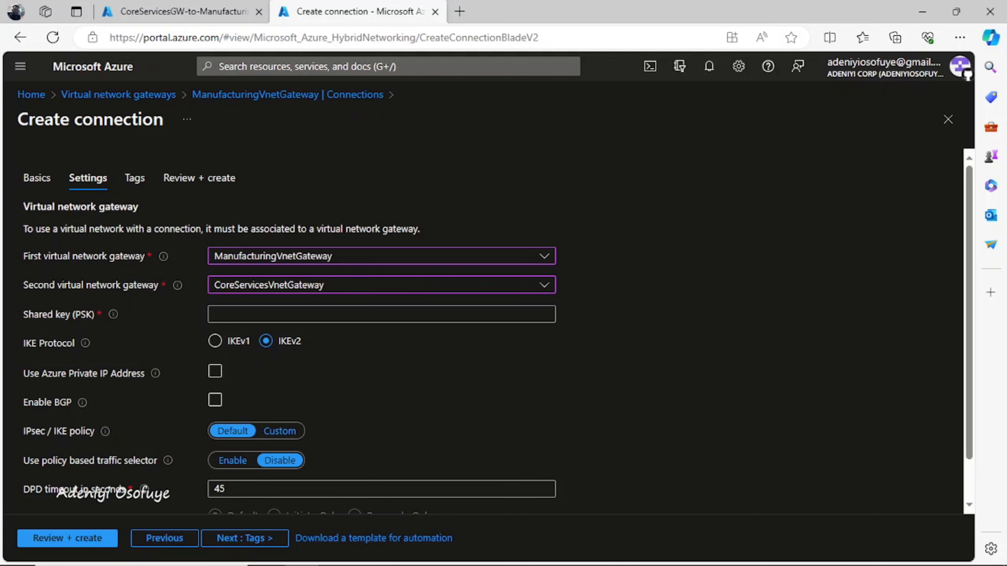
scroll(498, 337, down, 1)
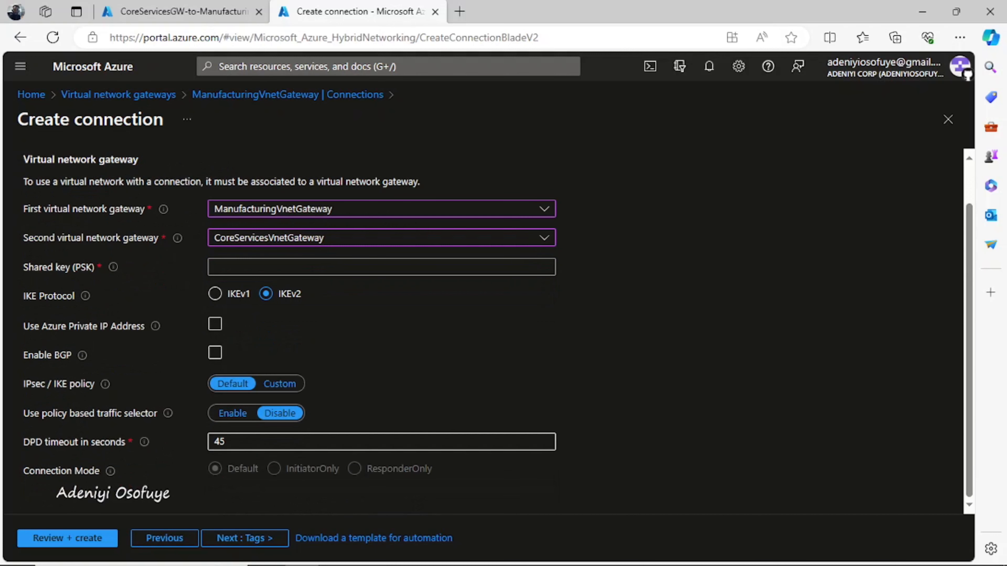
click(381, 267)
text(••••••)
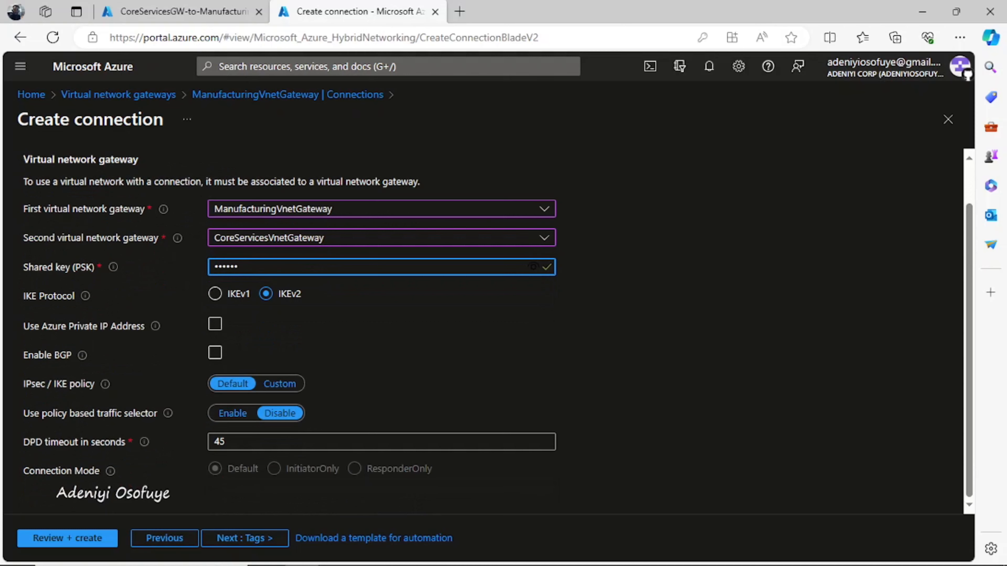
click(67, 538)
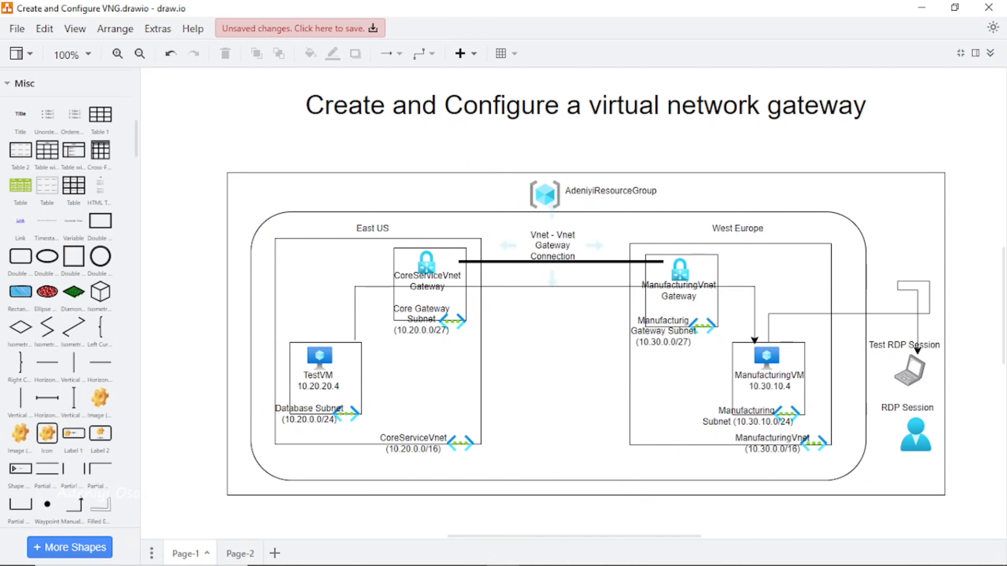
Step: Select the thick gateway-to-gateway connection line in the draw.io diagram
click(587, 261)
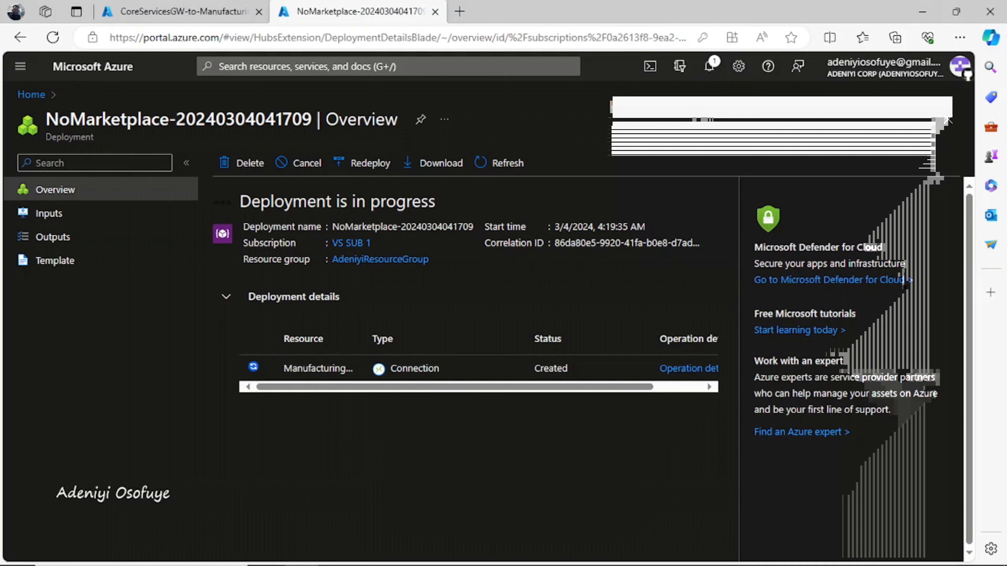
mouse_move(602, 563)
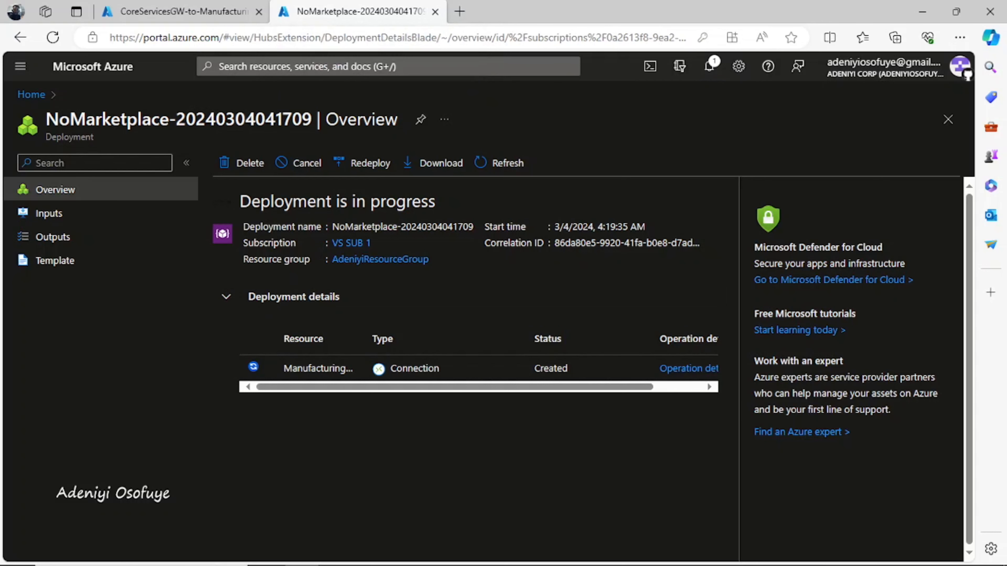
click(709, 66)
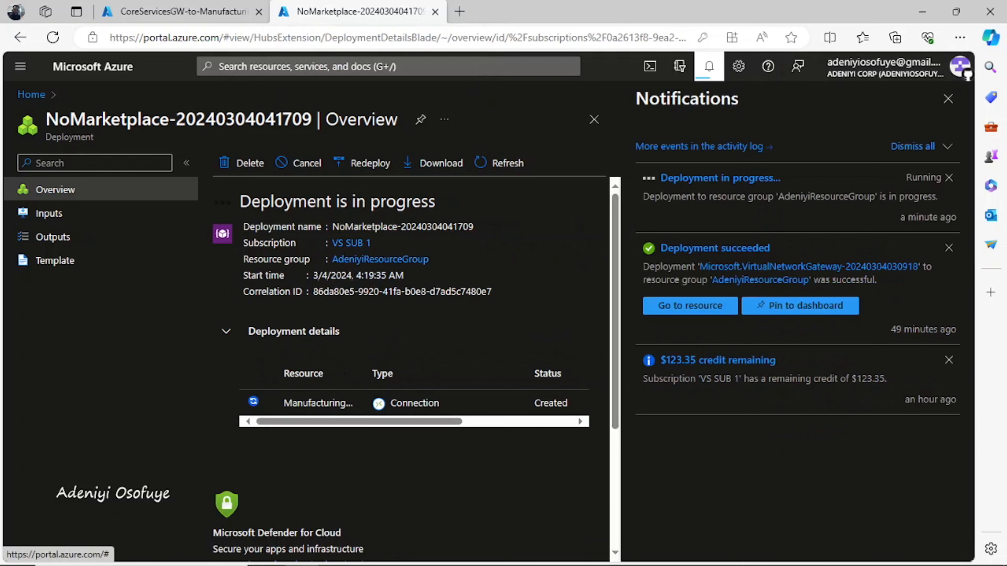
click(709, 66)
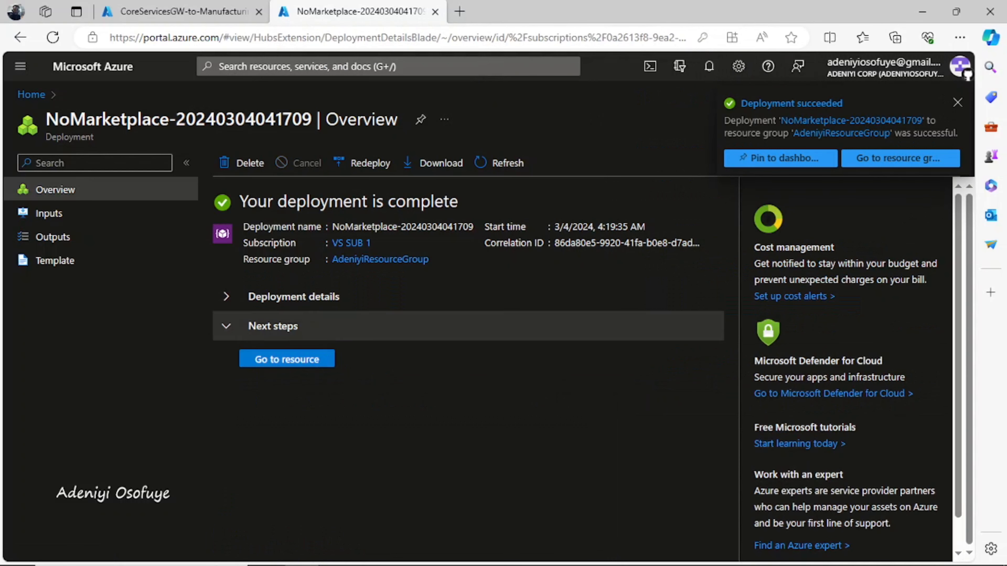
click(286, 359)
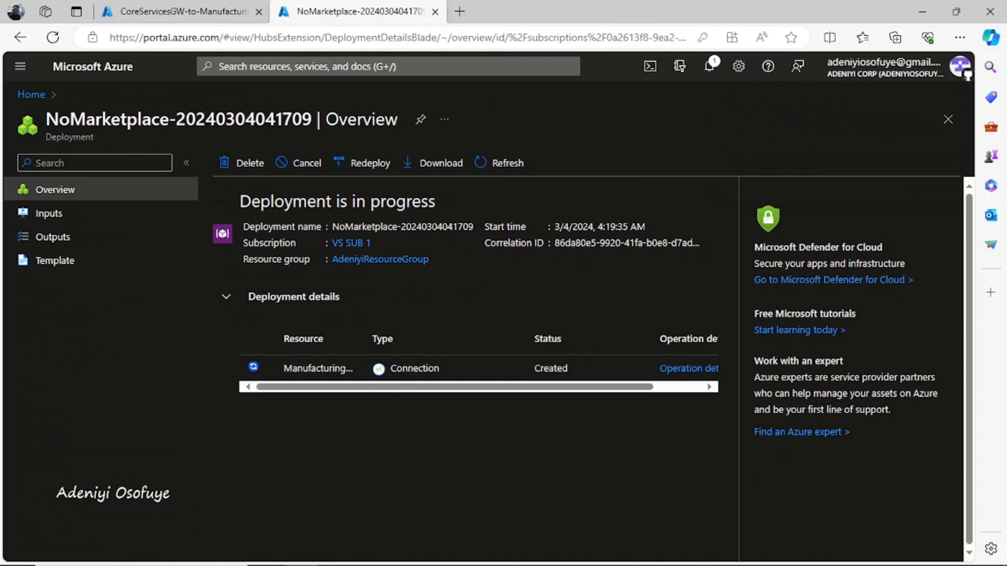
click(709, 66)
click(709, 67)
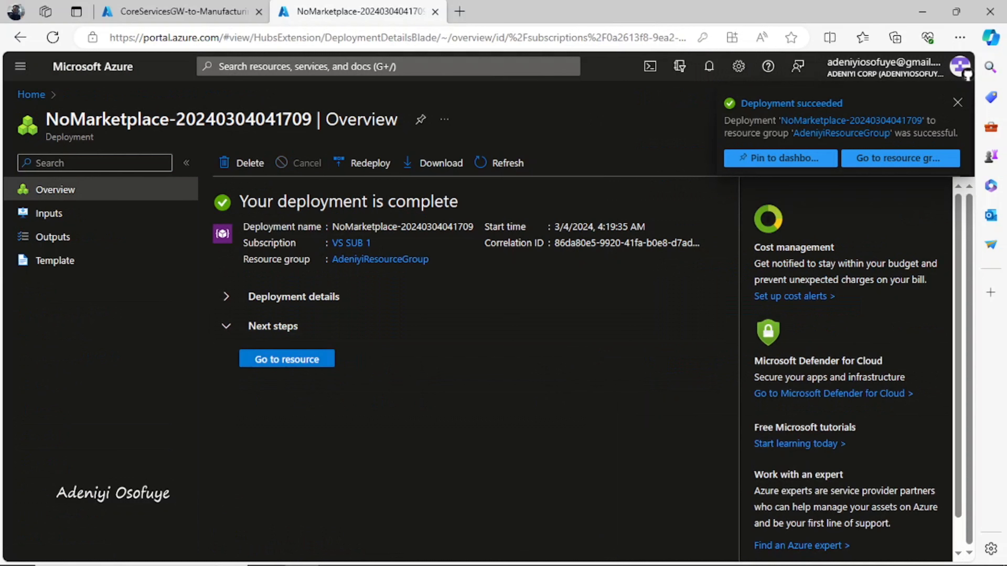
click(286, 359)
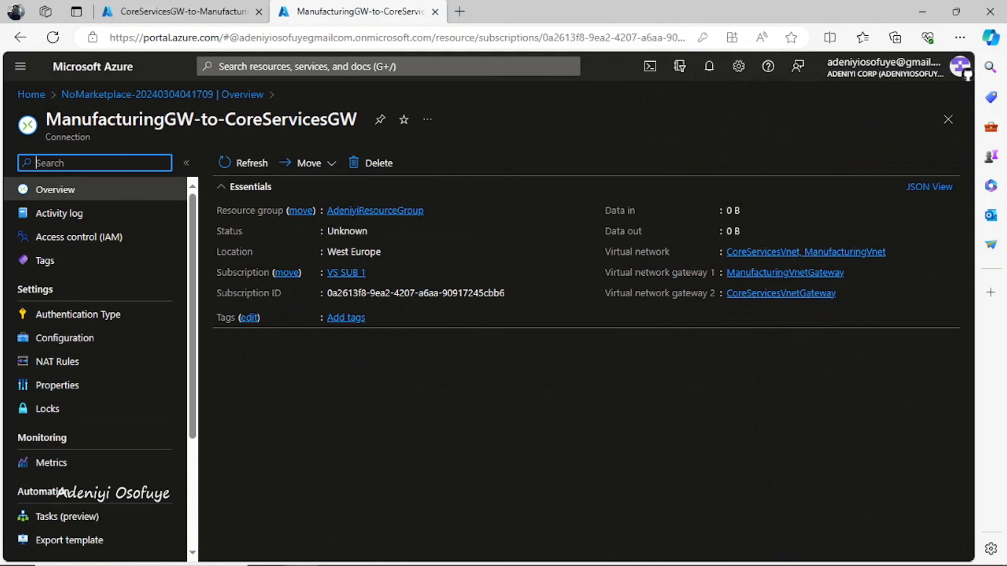
Step: Compare both connection tabs, refresh CoreServicesGW-to-ManufacturingGW, and highlight its Connected status
click(182, 12)
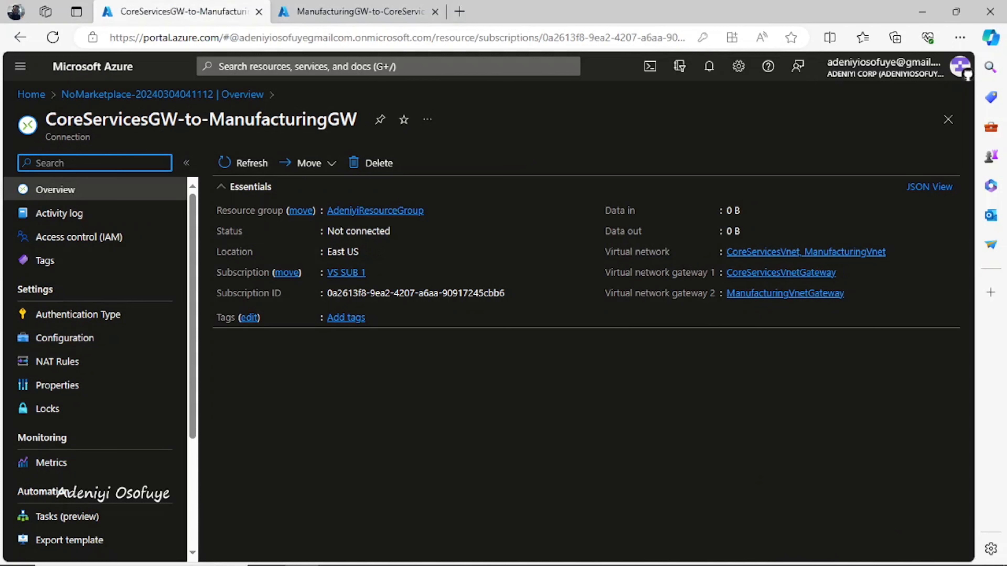
click(353, 11)
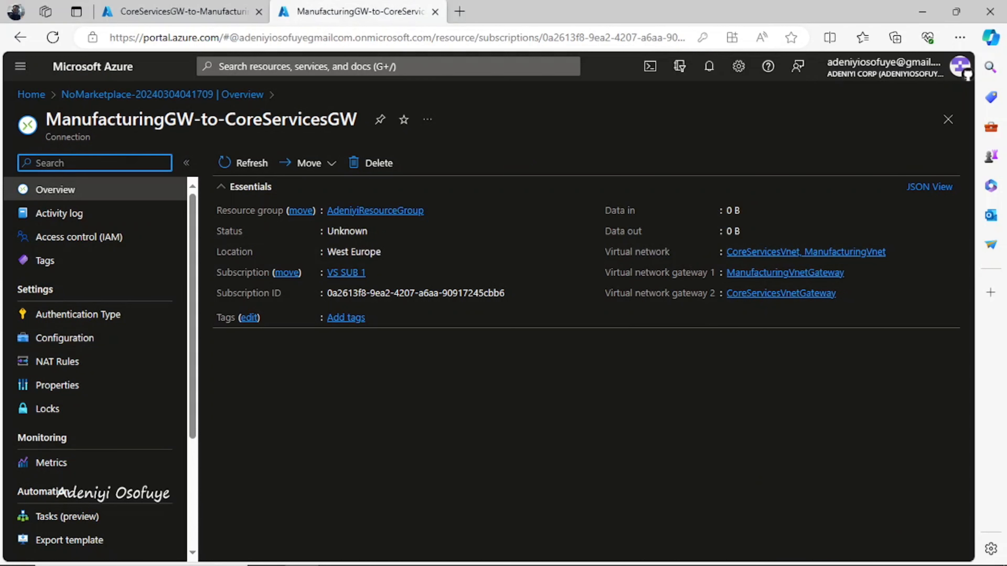
click(182, 12)
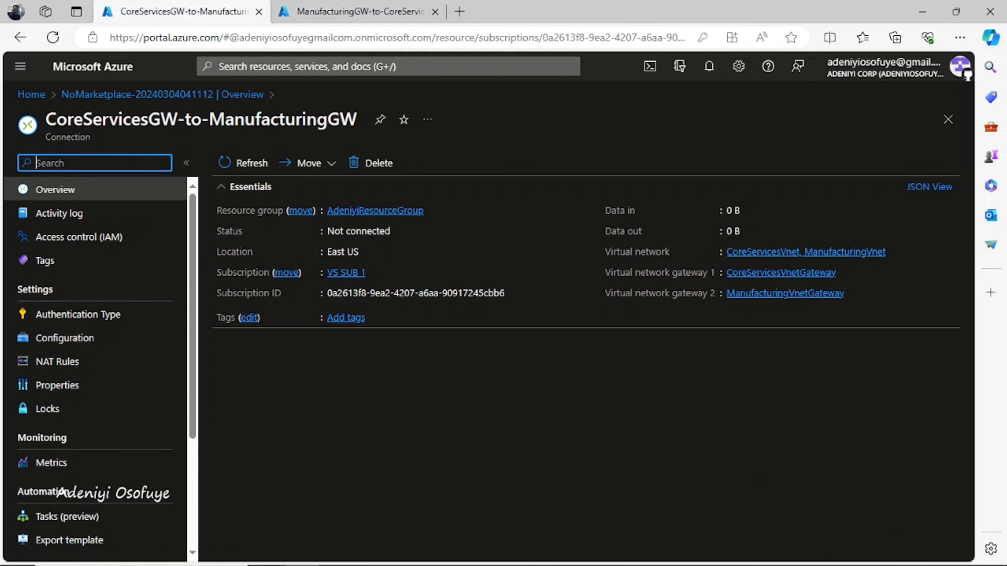
click(244, 163)
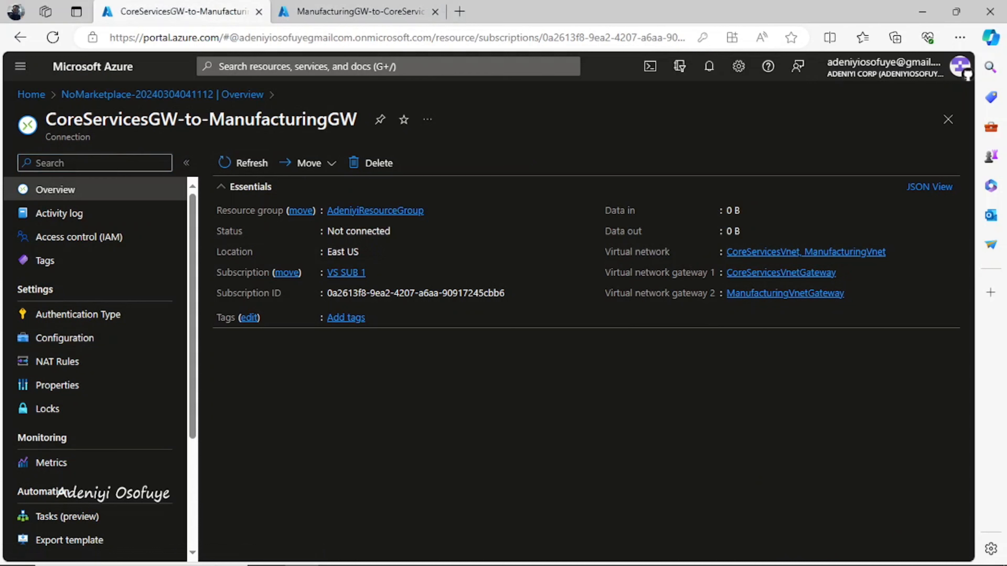
click(358, 12)
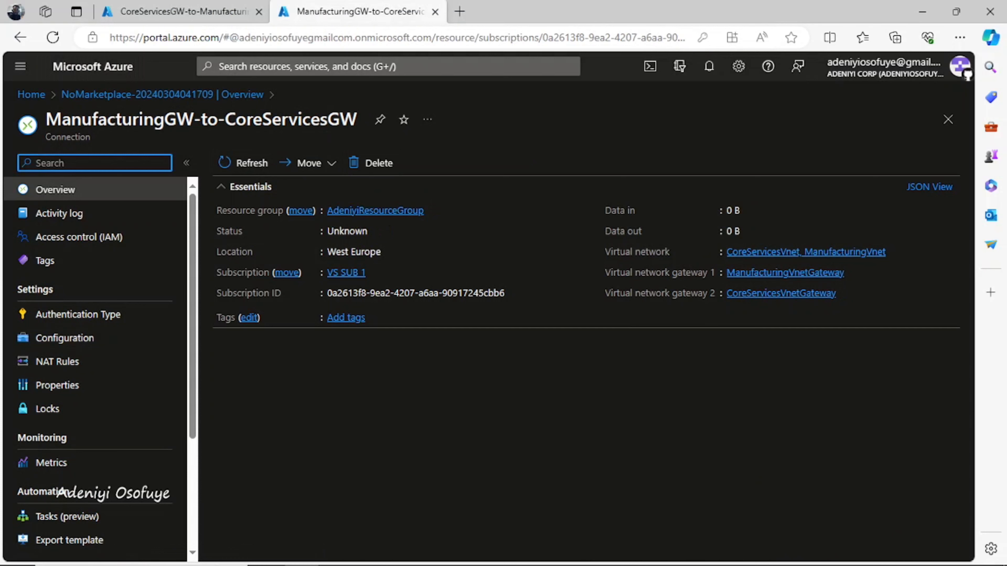
click(123, 12)
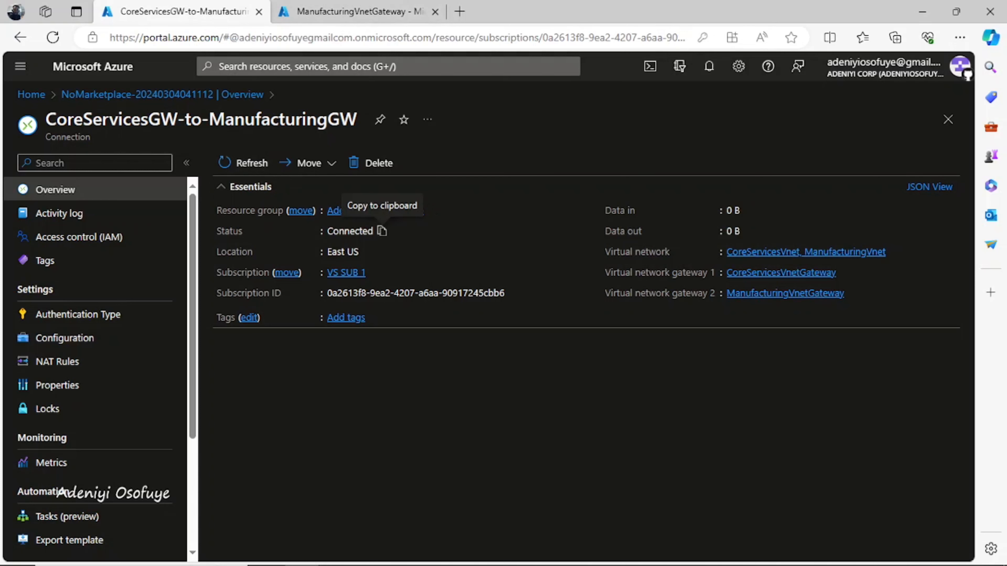
drag(327, 231, 378, 231)
Step: Reopen the ManufacturingVnetGateway details, close its tab, and clear the Connected status highlight
click(358, 11)
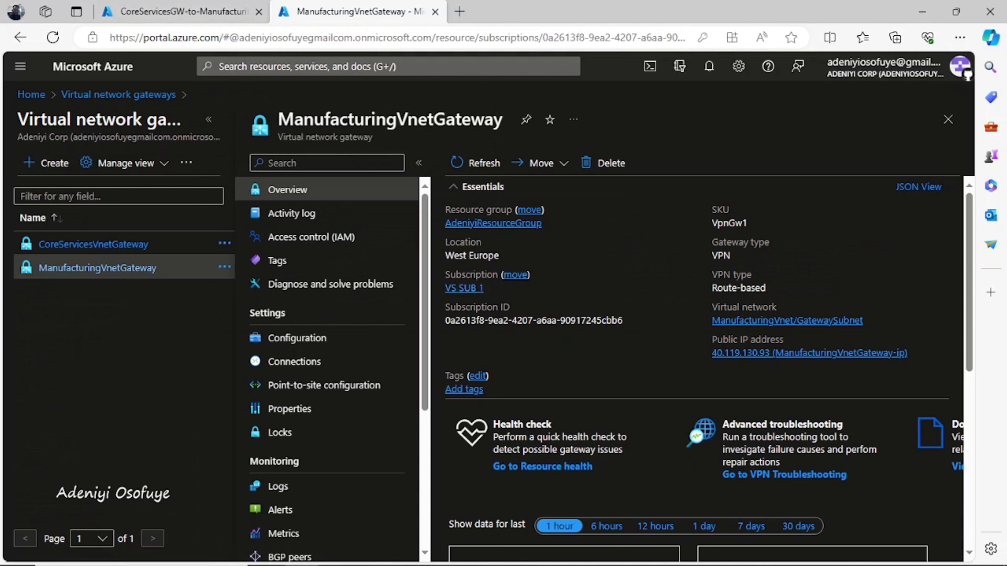
click(98, 268)
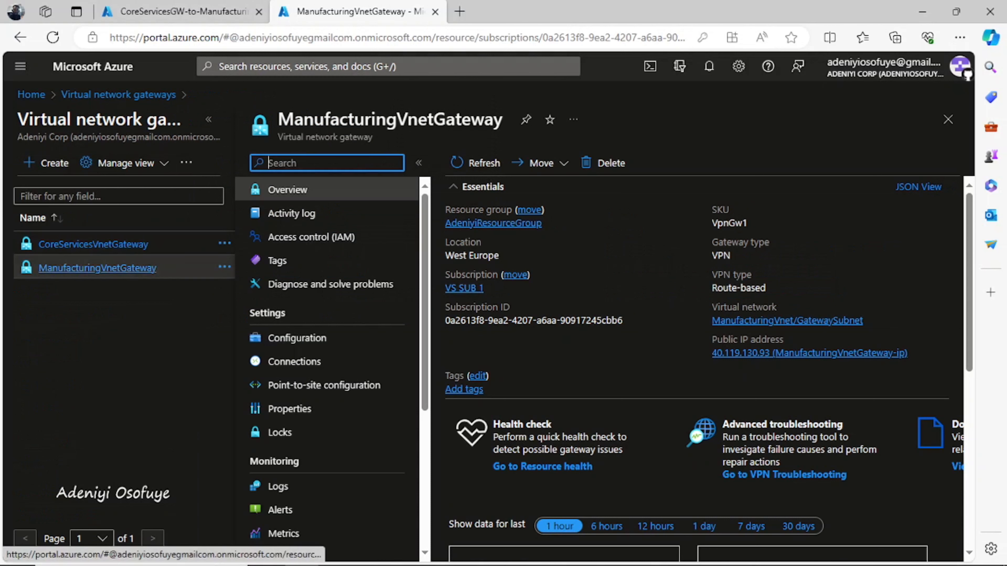
click(948, 119)
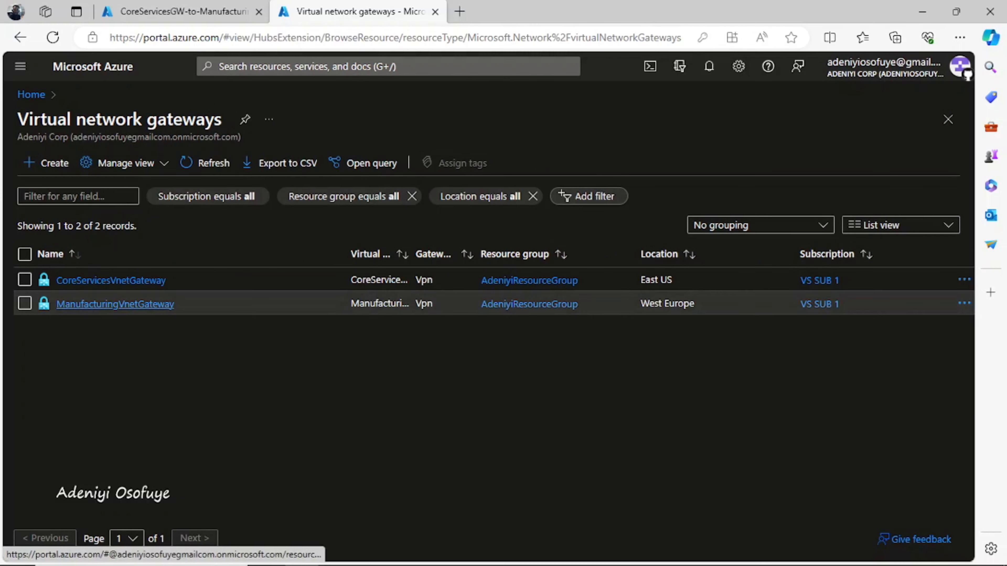
click(115, 303)
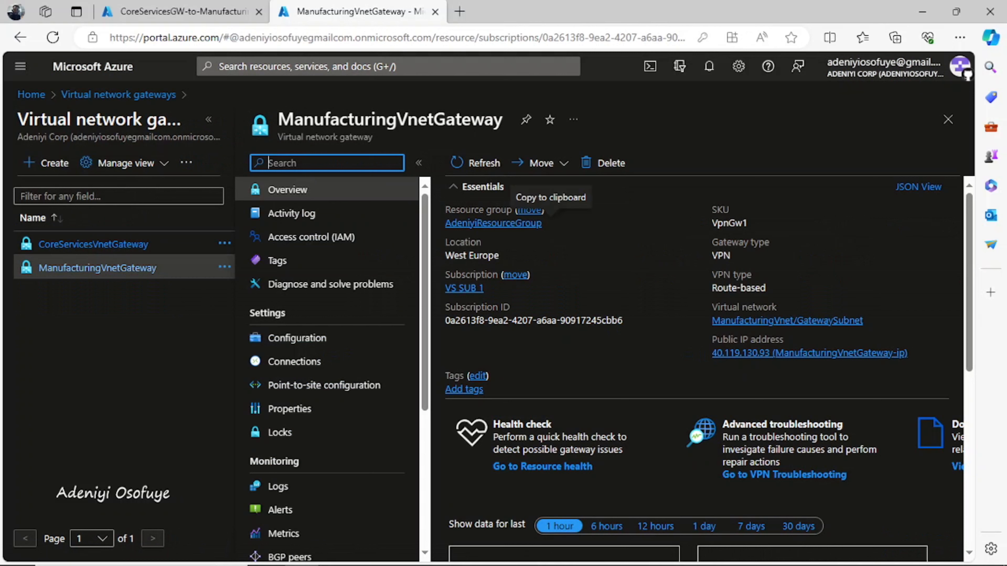
click(435, 12)
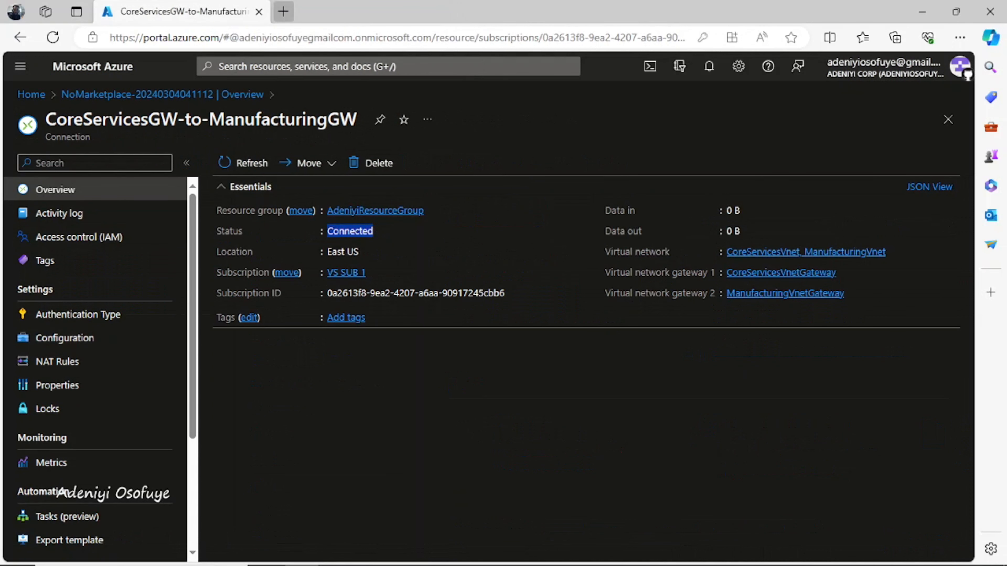
mouse_move(635, 559)
click(630, 448)
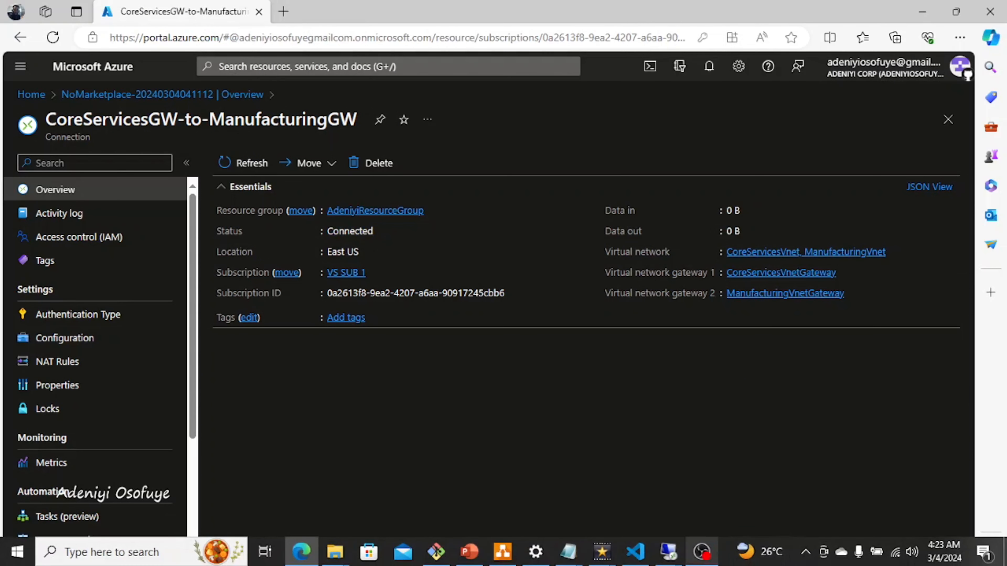
Step: In the 40.71.103.143 remote session, run Test-NetConnection 10.30.10.4 -port 3389
mouse_move(667, 552)
click(588, 490)
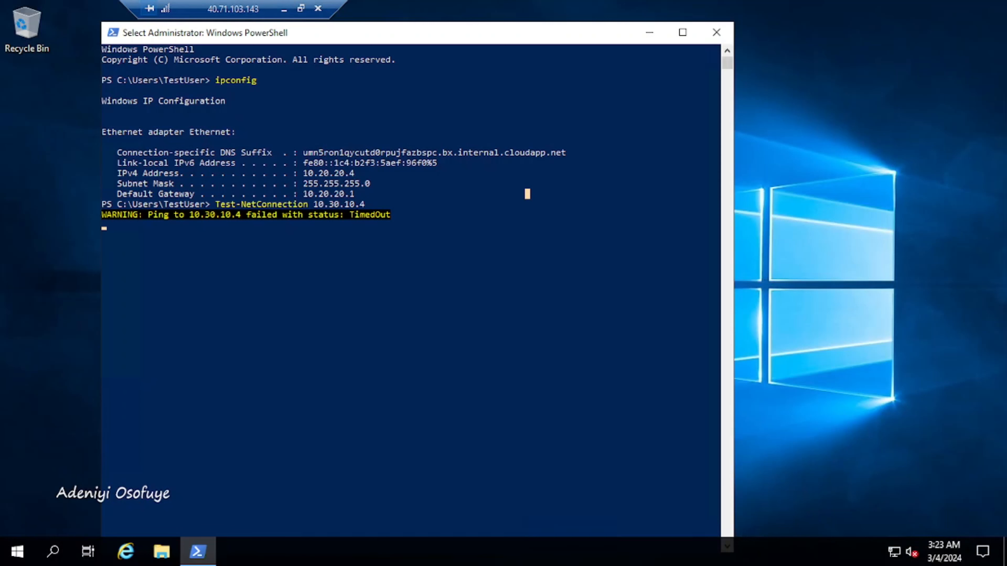
key(Up)
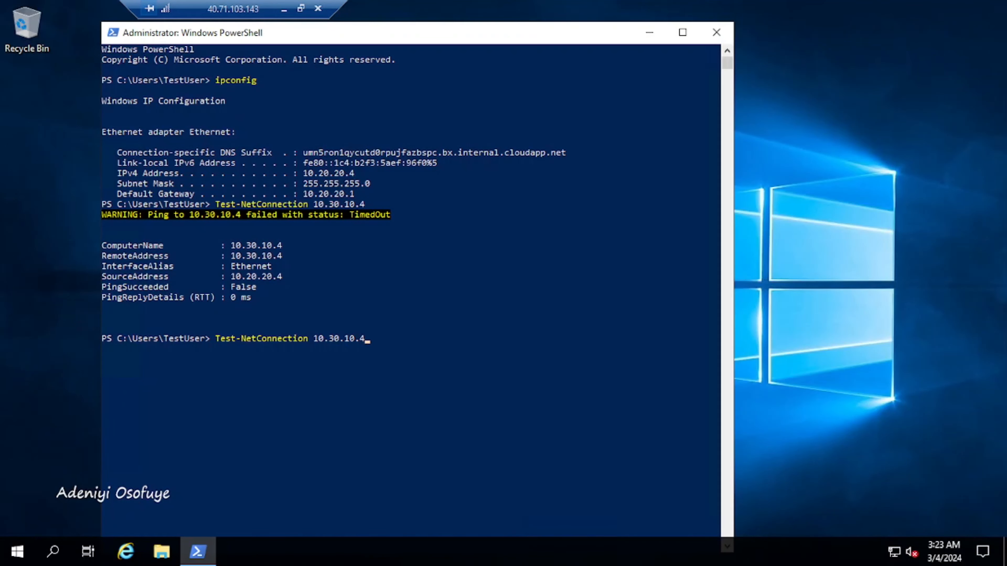
text(-port 3389)
key(Return)
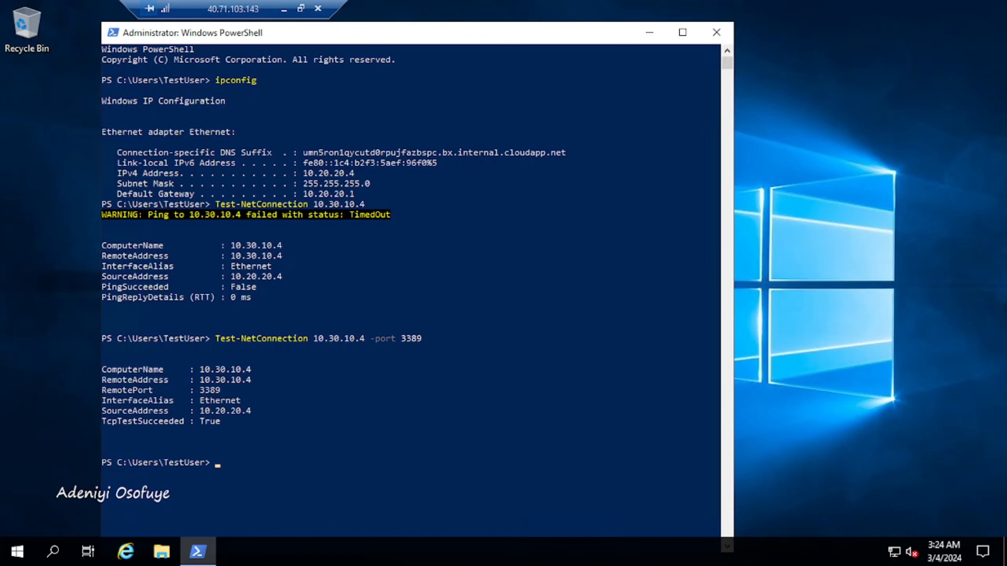
Step: Highlight TcpTestSucceeded : True and the failed PingSucceeded result, then return to the portal
drag(236, 421, 101, 421)
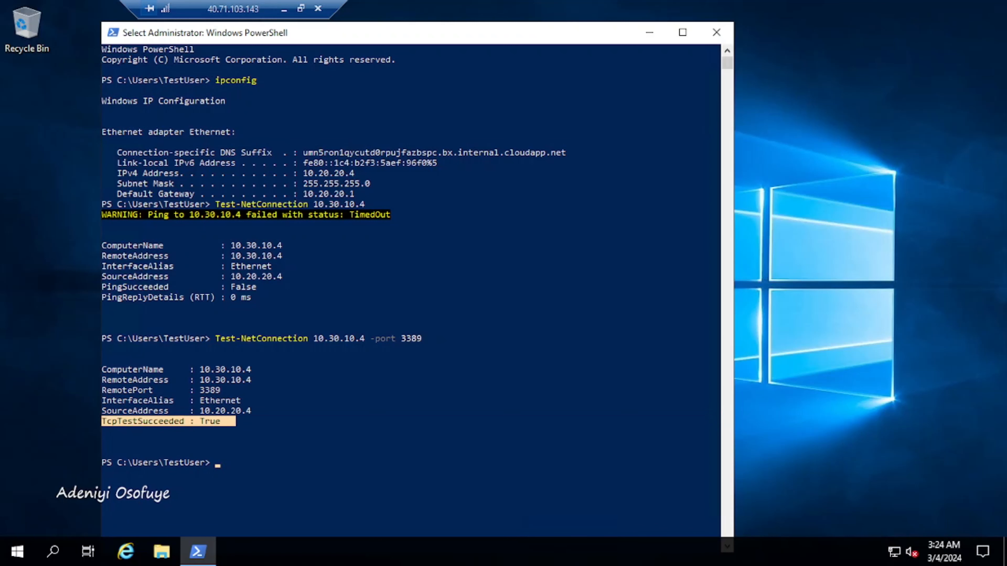
drag(267, 286, 101, 287)
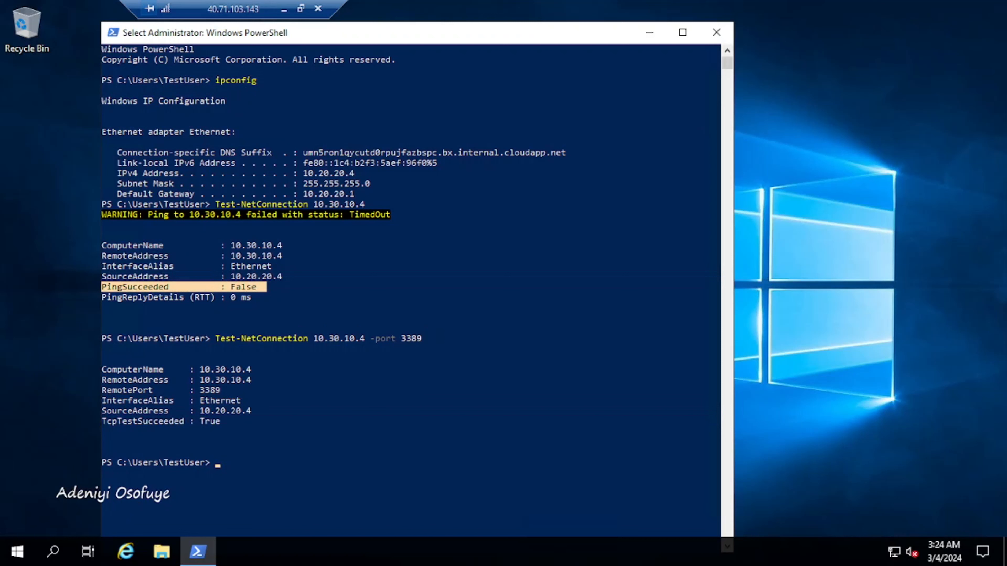
drag(228, 421, 101, 410)
click(283, 9)
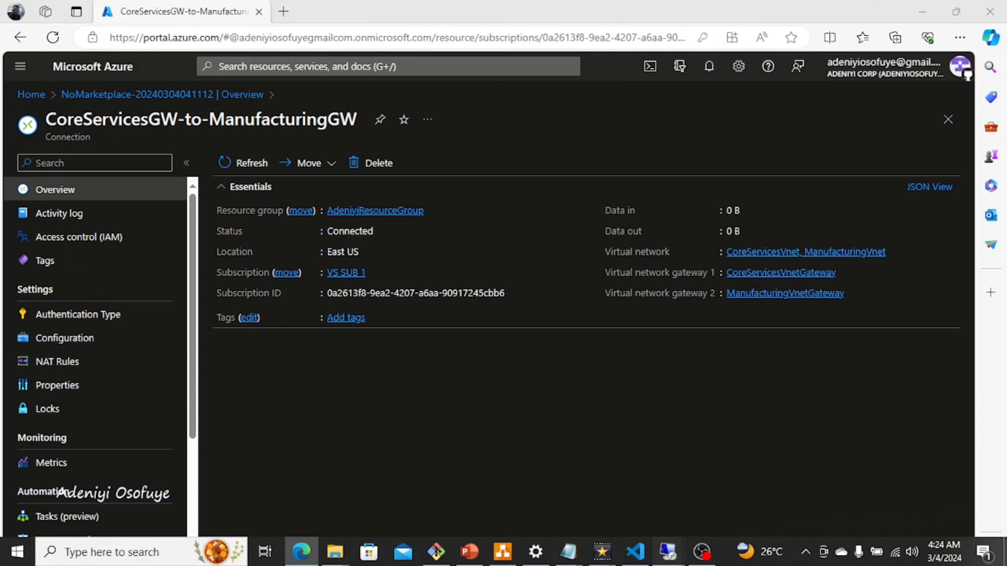
Step: In the 51.144.49.87 session, run Test-NetConnection 10.20.20.4 -port 3389 and highlight TcpTestSucceeded : True
mouse_move(668, 552)
click(750, 476)
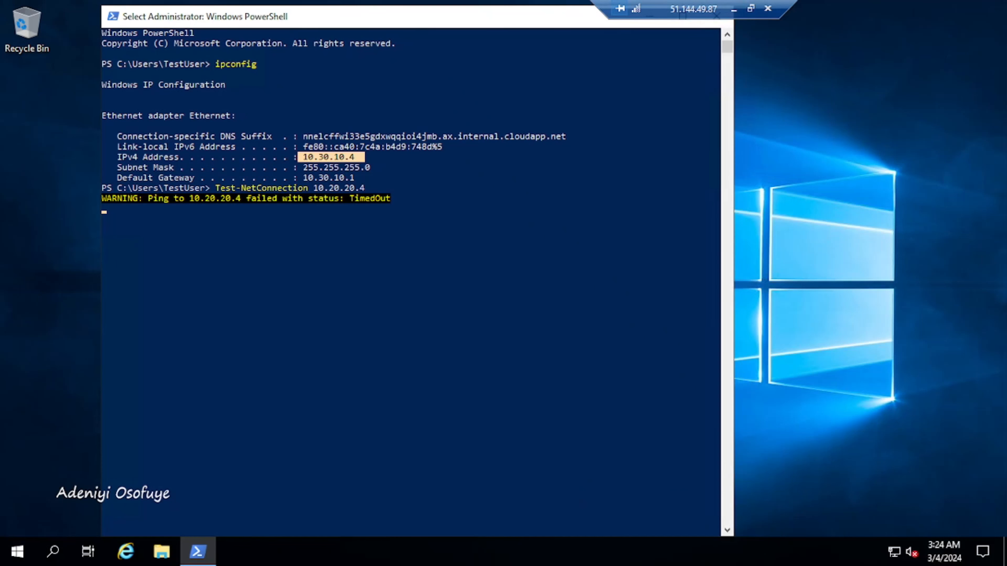
key(Up)
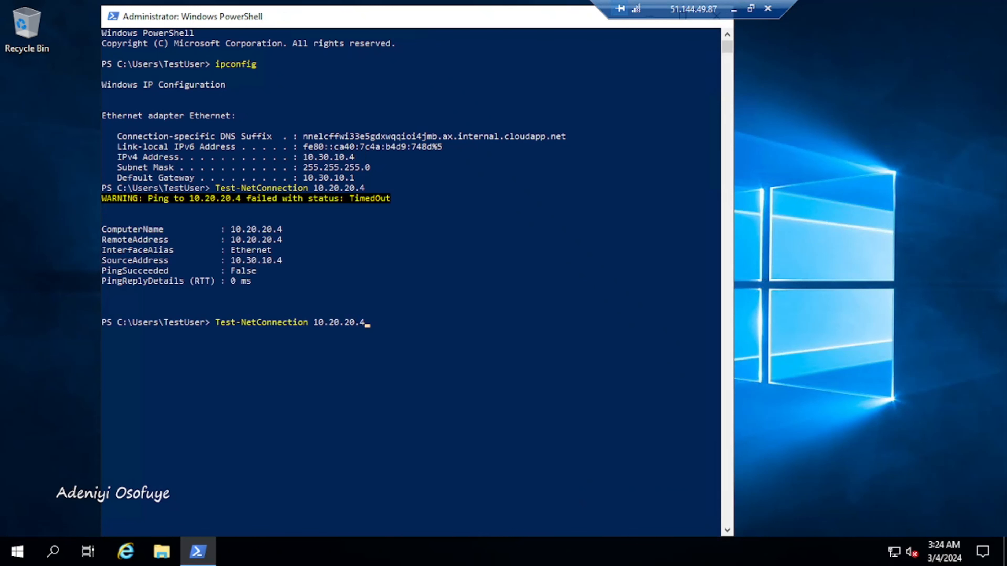
text(-port 3389)
key(Return)
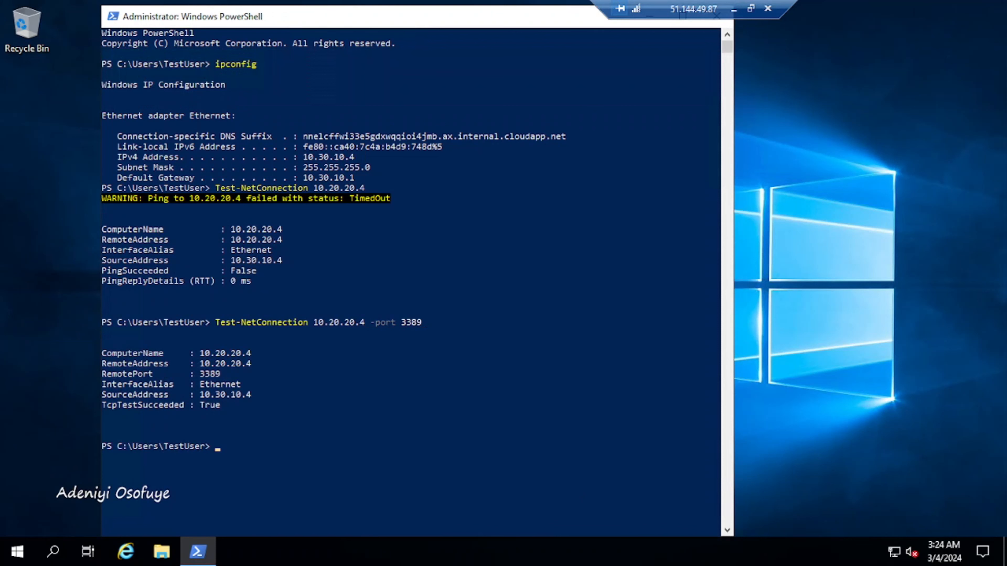
drag(103, 394, 224, 405)
drag(102, 395, 103, 404)
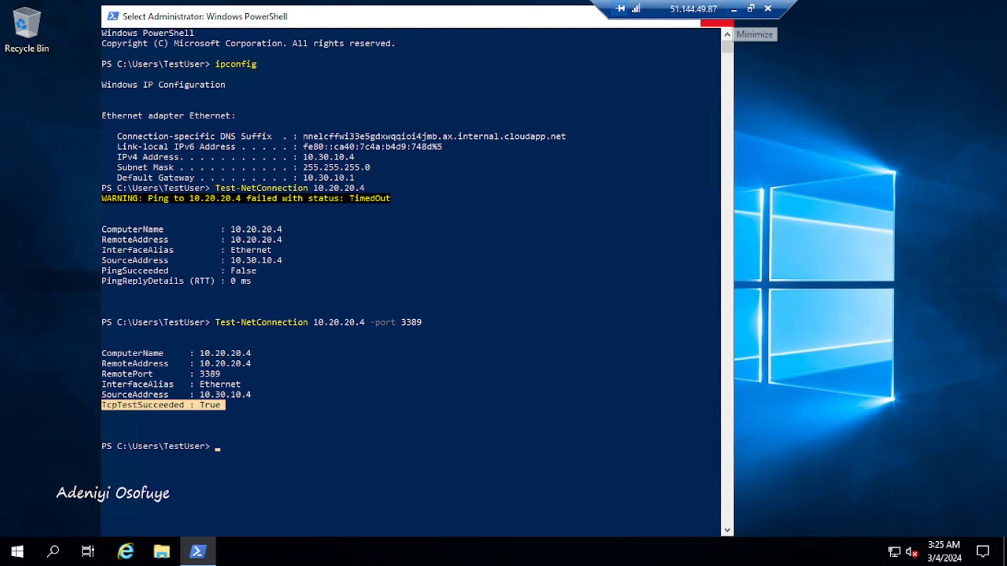
Step: Minimize the RDP session and restore Edge to the Connected CoreServicesGW-to-ManufacturingGW overview
click(734, 9)
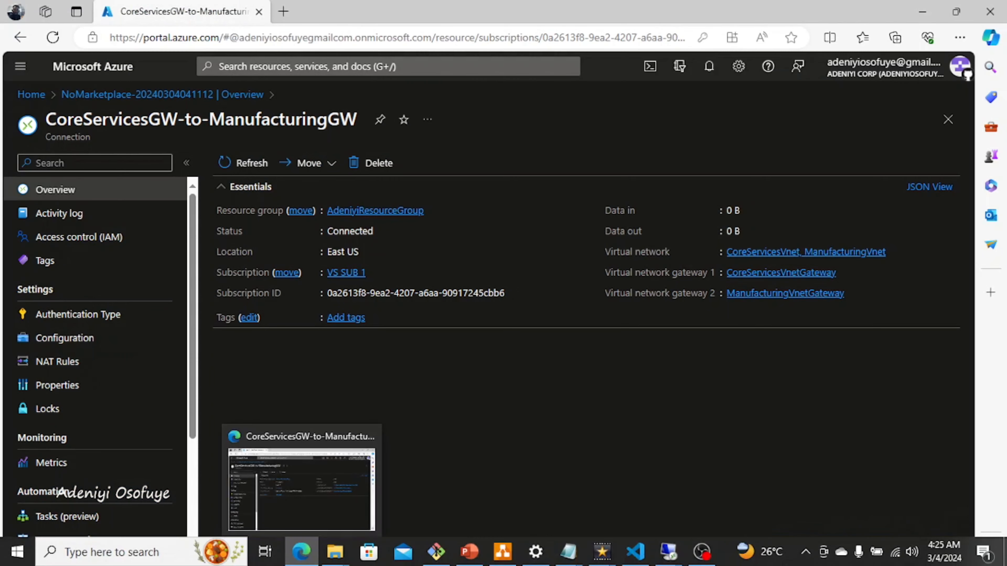
click(301, 552)
click(301, 551)
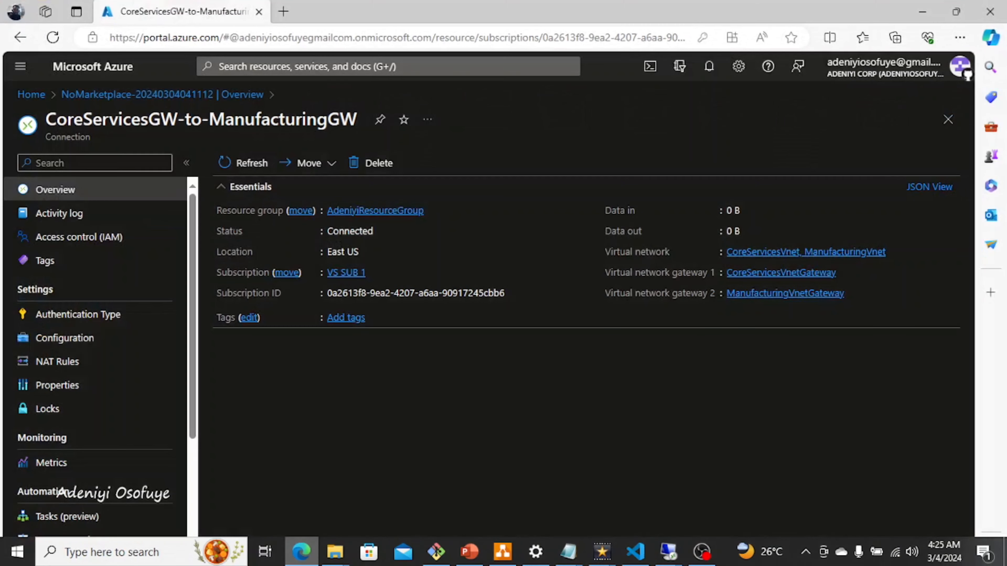